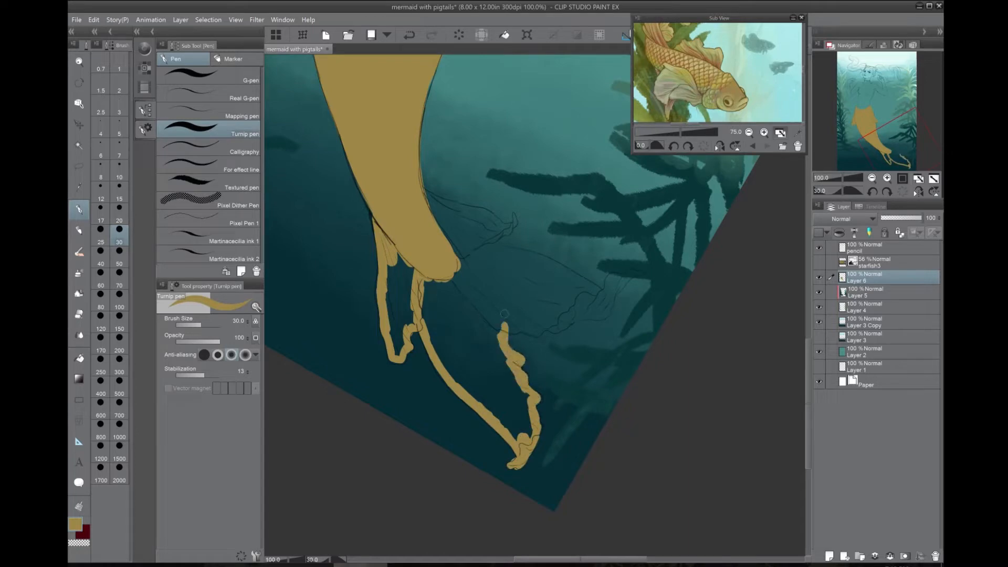
# - Fill the outlined lower tail fins with the golden base colour using lasso selections, and clear the selection
pyautogui.press('m')
pyautogui.moveTo(420, 328); pyautogui.dragTo(517, 439)
pyautogui.hotkey('alt', 'Delete')
pyautogui.press('^')
pyautogui.press('^')
pyautogui.press('^')
pyautogui.moveTo(435, 132)
pyautogui.mouseDown()
pyautogui.moveTo(465, 209)
pyautogui.moveTo(415, 202)
pyautogui.moveTo(532, 331)
pyautogui.moveTo(399, 279)
pyautogui.mouseUp()
pyautogui.hotkey('alt', 'Delete')
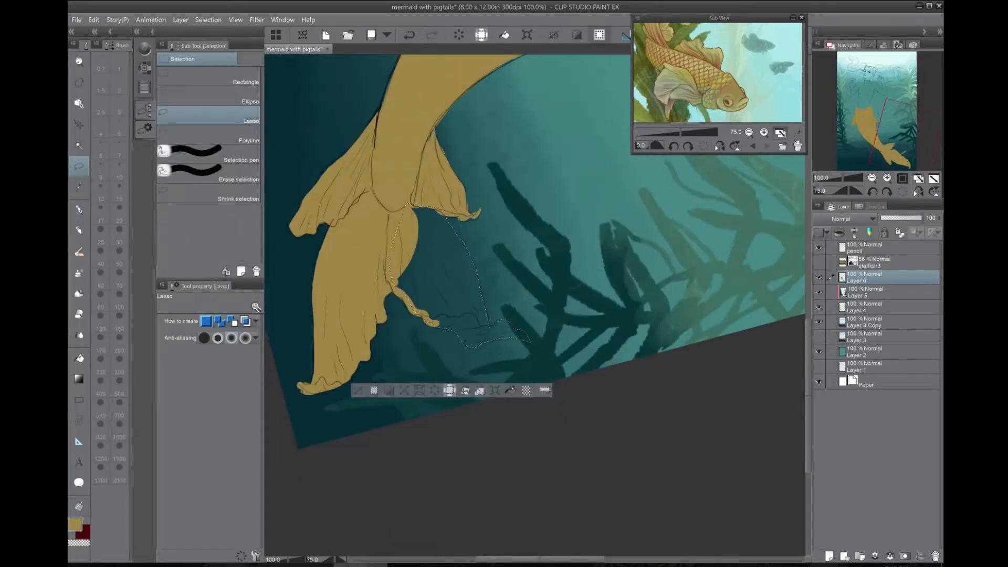
pyautogui.hotkey('alt', 'Delete')
pyautogui.hotkey('ctrl', 'd')
# - Clean up the golden tail fill along its outline with the Turnip pen and the eraser
pyautogui.press('-')
pyautogui.press('-')
pyautogui.press('-')
pyautogui.press('-')
pyautogui.press('-')
pyautogui.press('-')
pyautogui.press('-')
pyautogui.hotkey('ctrl', '+')
pyautogui.hotkey('ctrl', '+')
pyautogui.moveTo(514, 494); pyautogui.dragTo(532, 291)
pyautogui.press('p')
pyautogui.moveTo(420, 267); pyautogui.dragTo(426, 312)
pyautogui.press('e')
pyautogui.moveTo(614, 136)
pyautogui.mouseDown()
pyautogui.moveTo(533, 174)
pyautogui.moveTo(452, 308)
pyautogui.mouseUp()
pyautogui.press('p')
pyautogui.press('e')
pyautogui.moveTo(462, 259)
pyautogui.mouseDown()
pyautogui.moveTo(493, 357)
pyautogui.moveTo(464, 302)
pyautogui.mouseUp()
pyautogui.moveTo(447, 269)
pyautogui.mouseDown()
pyautogui.moveTo(446, 342)
pyautogui.moveTo(392, 370)
pyautogui.mouseUp()
# - Add a new raster layer directly above Layer 6 and clip it to the tail fill below
pyautogui.press('^')
pyautogui.press('^')
pyautogui.press('^')
pyautogui.press('p')
pyautogui.hotkey('ctrl', '-')
pyautogui.hotkey('ctrl', '-')
pyautogui.press('-')
pyautogui.moveTo(891, 166); pyautogui.dragTo(866, 140)
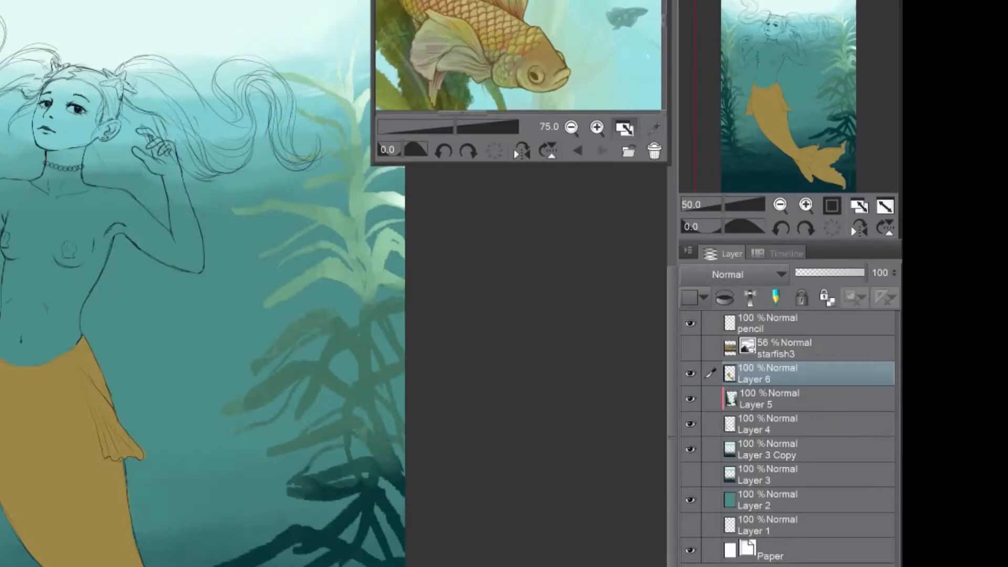
pyautogui.hotkey('ctrl', 'shift', 'n')
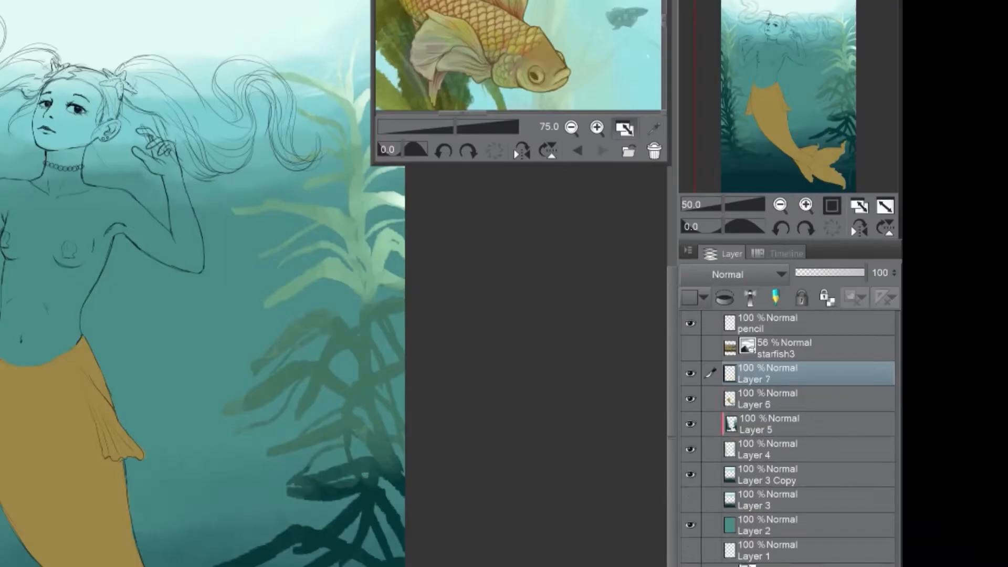
pyautogui.click(726, 298)
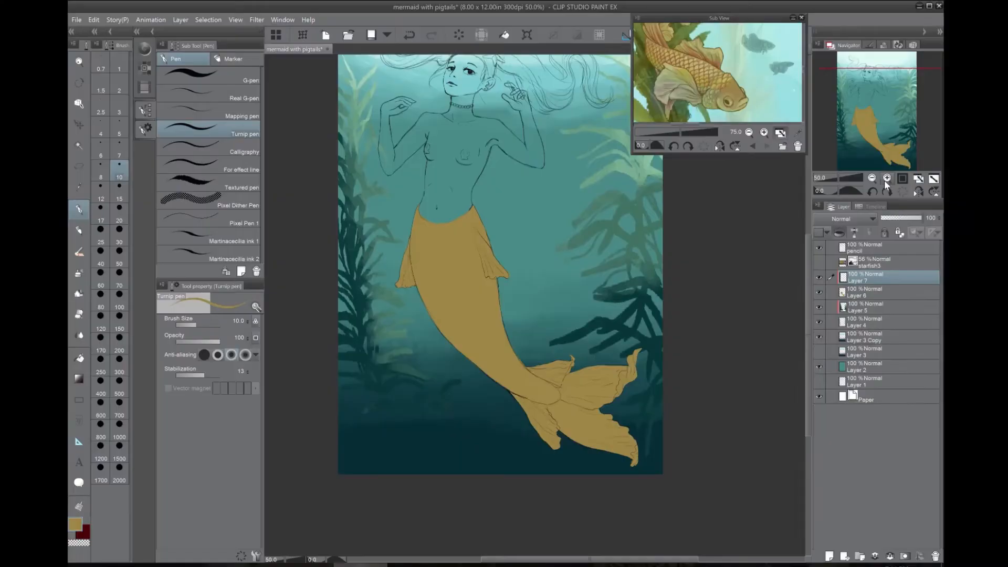
# - Sample the tail's golden base colour, shift it to yellow-green (RGB 125, 143, 60) and shade down the tail's left side
pyautogui.click(801, 210)
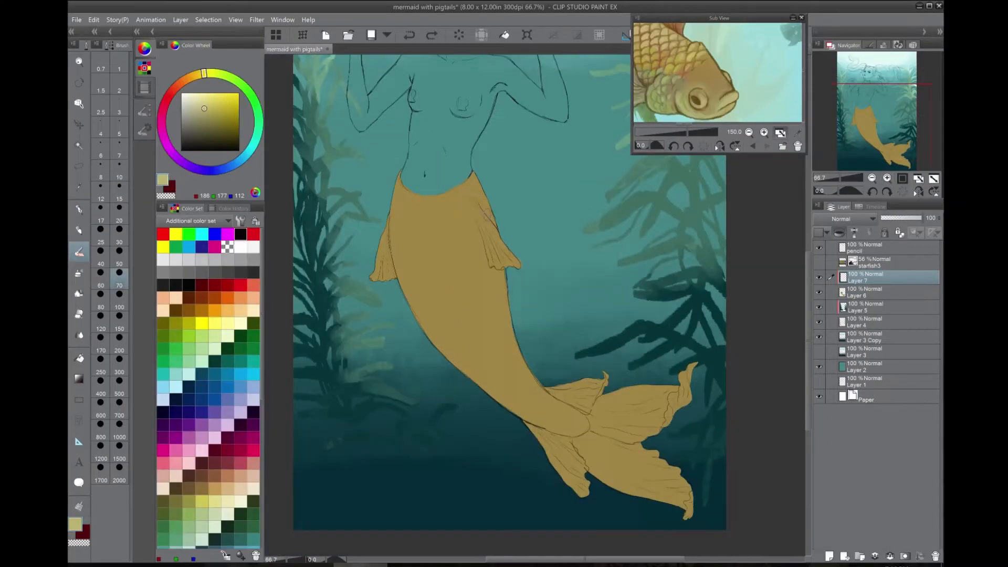
pyautogui.moveTo(475, 180); pyautogui.dragTo(487, 206)
pyautogui.hotkey('ctrl', 'z')
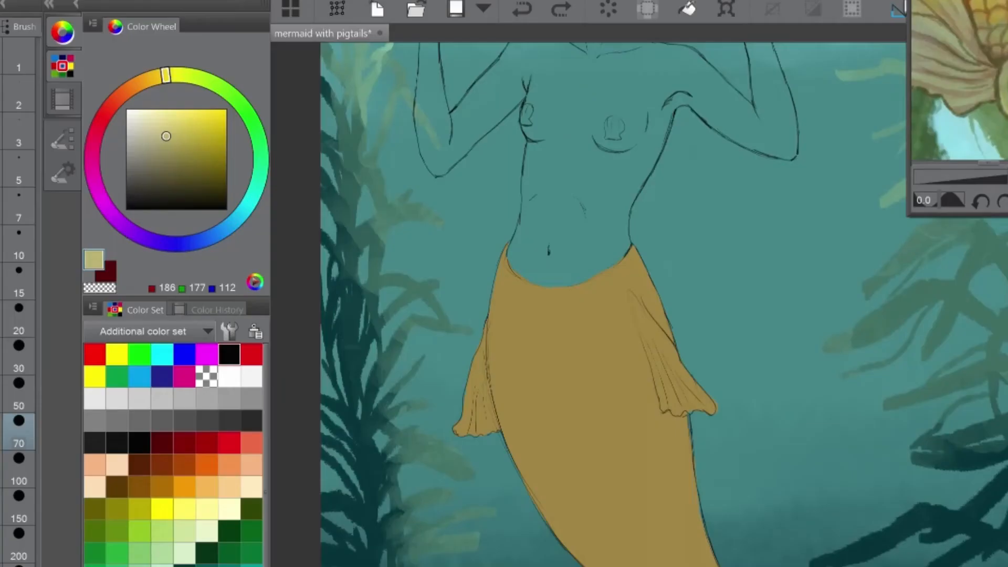
pyautogui.keyDown('alt'); pyautogui.click(629, 440); pyautogui.keyUp('alt')
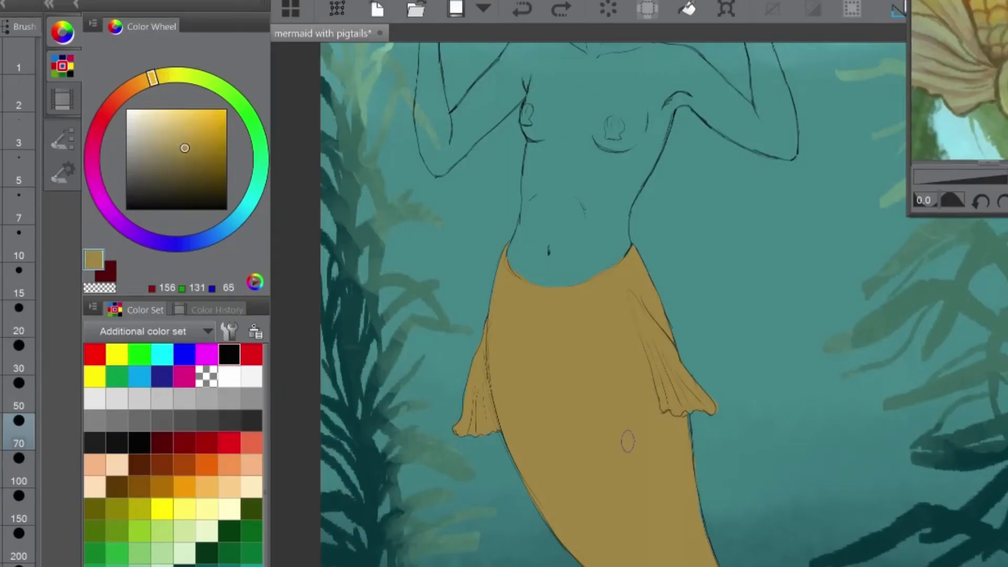
pyautogui.click(184, 153)
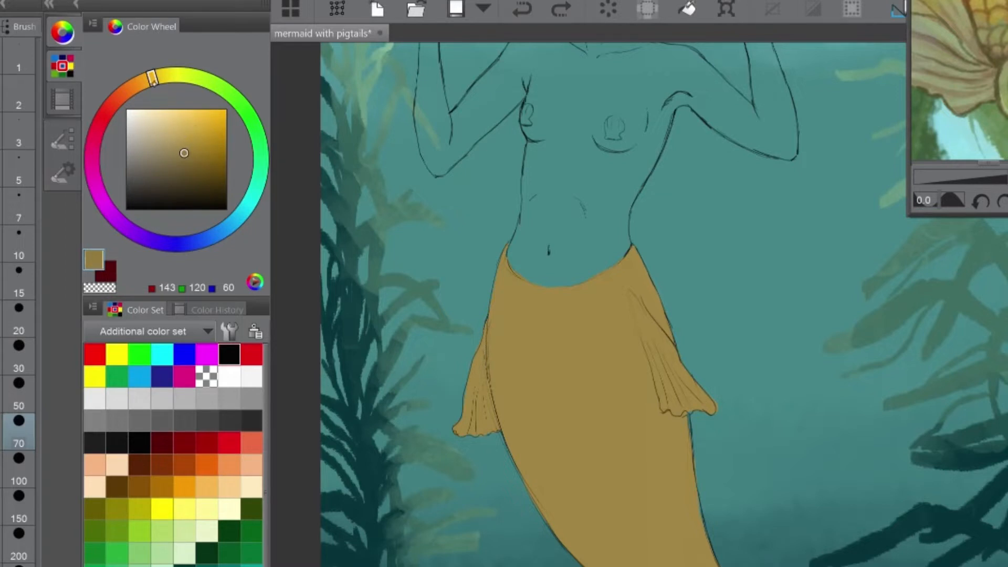
pyautogui.moveTo(152, 79); pyautogui.dragTo(139, 84)
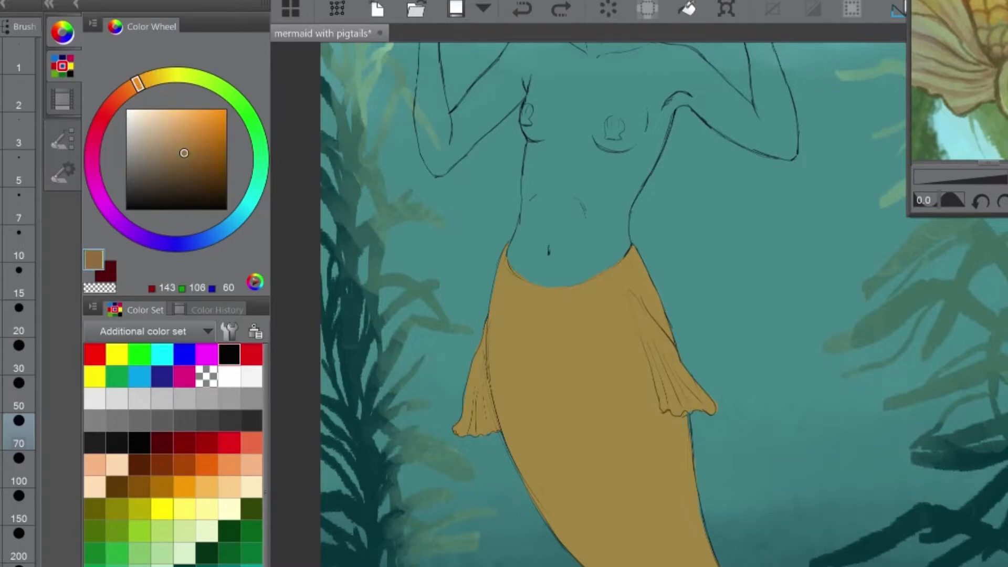
pyautogui.click(170, 75)
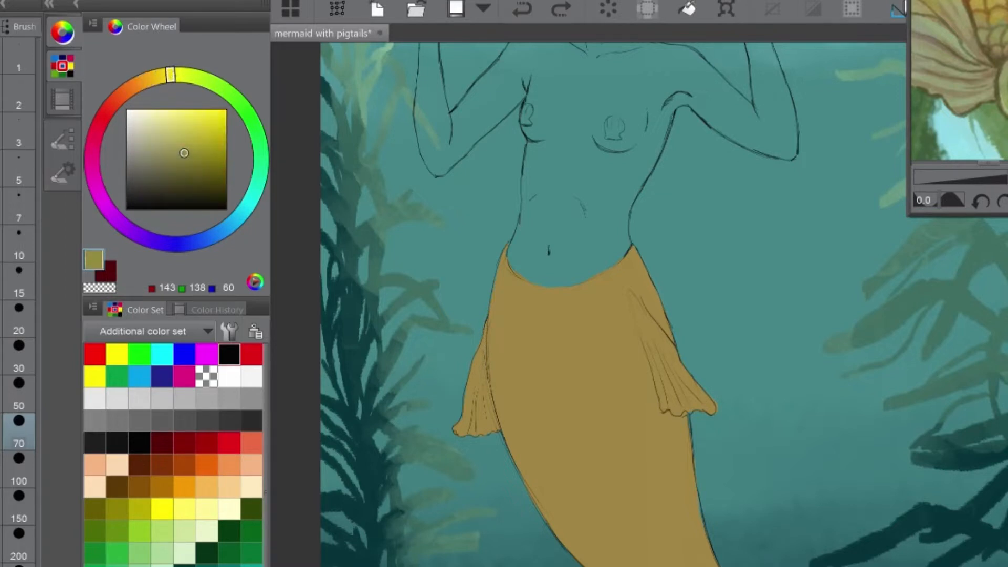
pyautogui.moveTo(510, 415); pyautogui.dragTo(526, 461)
pyautogui.click(195, 76)
pyautogui.moveTo(509, 380)
pyautogui.mouseDown()
pyautogui.moveTo(510, 426)
pyautogui.moveTo(552, 502)
pyautogui.mouseUp()
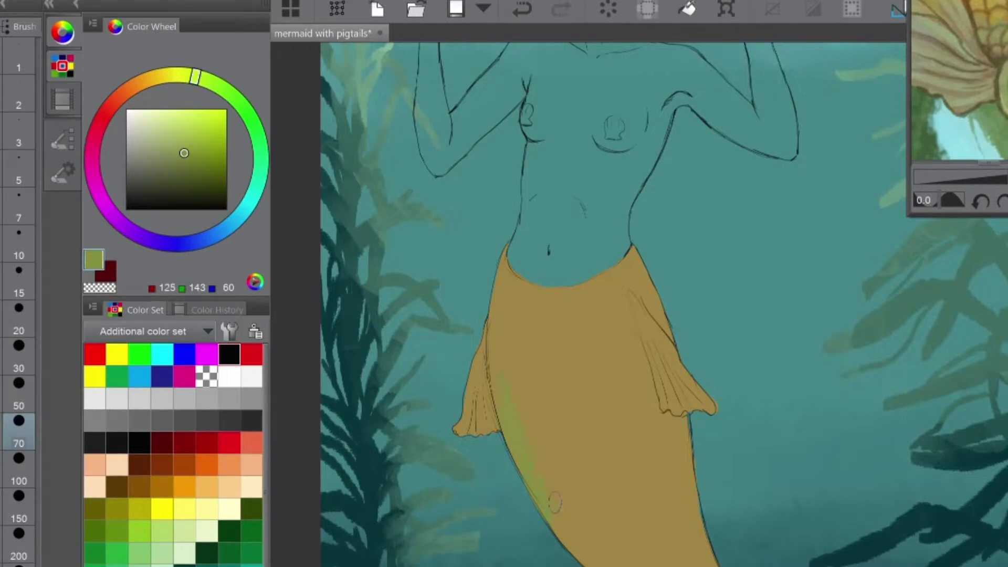
pyautogui.moveTo(512, 311); pyautogui.dragTo(515, 420)
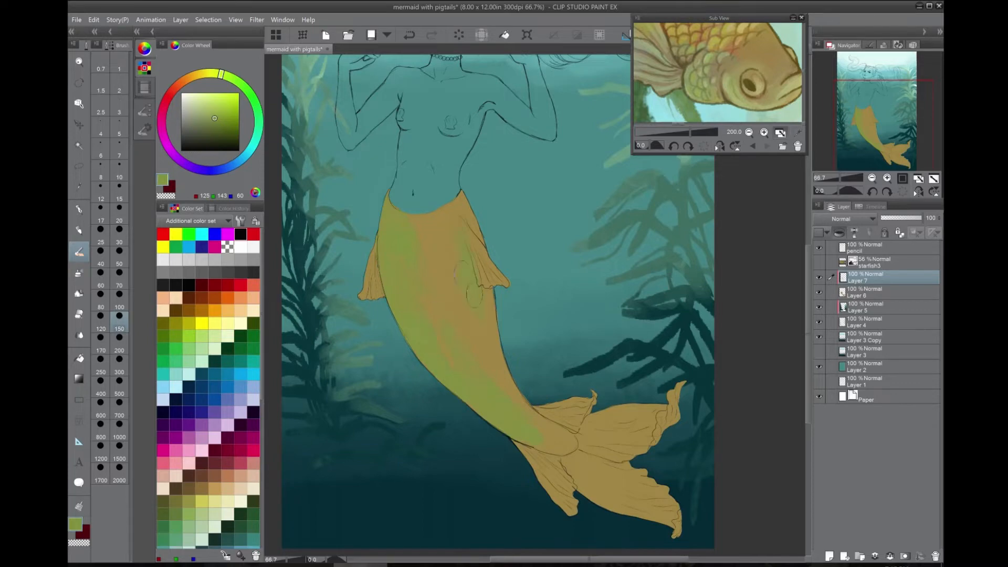
# - Shift the sampled golden colour to teal (RGB 64, 154, 146), brush it onto the tail's right edge and fins, and resample the gold
pyautogui.keyDown('alt'); pyautogui.click(527, 415); pyautogui.keyUp('alt')
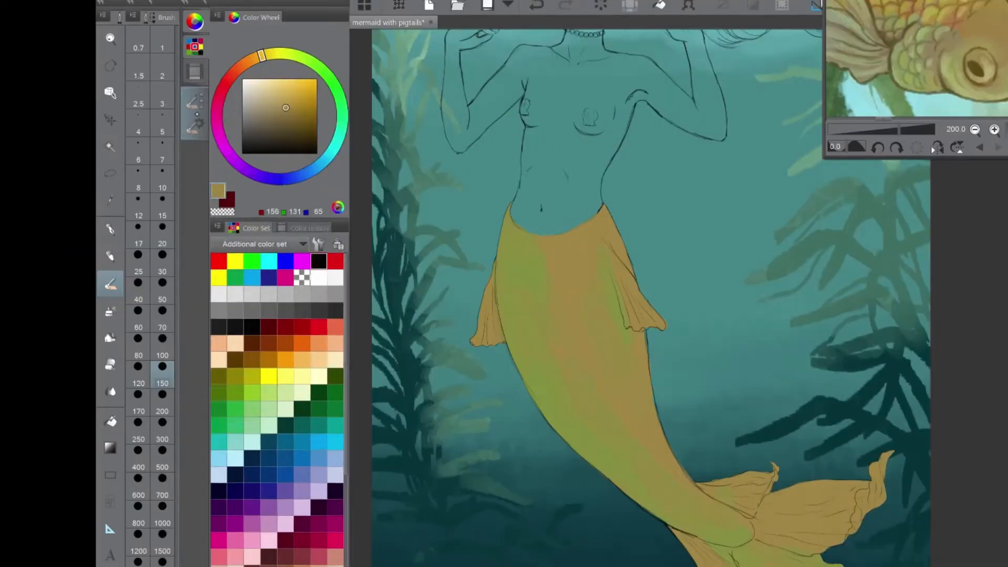
pyautogui.click(145, 115)
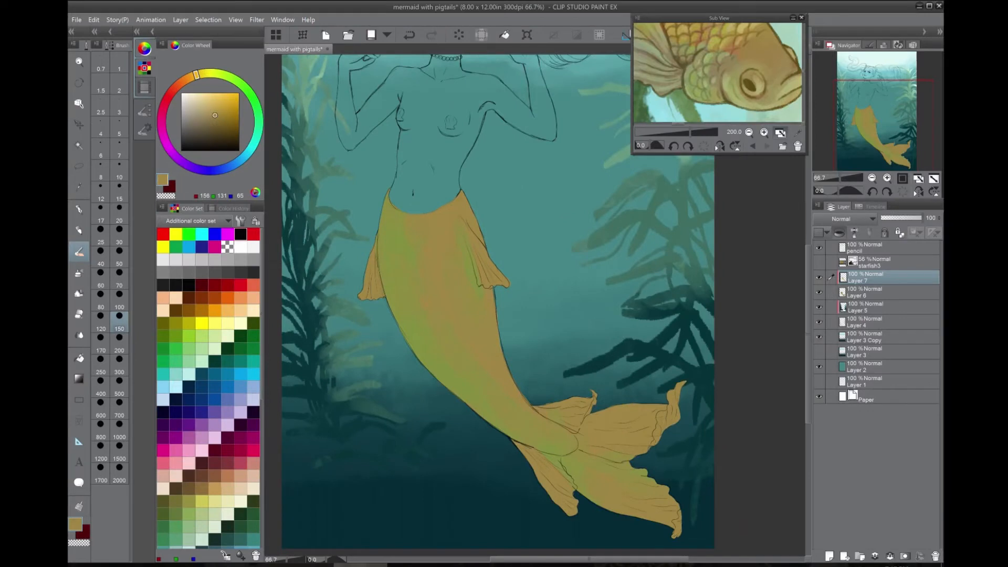
pyautogui.keyDown('alt'); pyautogui.click(620, 428); pyautogui.keyUp('alt')
pyautogui.moveTo(189, 84); pyautogui.dragTo(257, 139)
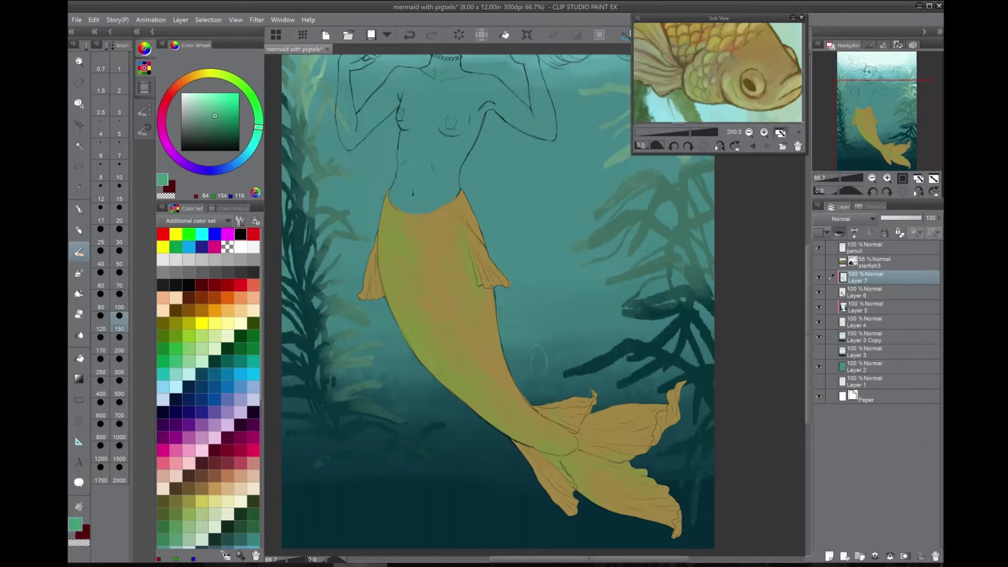
pyautogui.click(254, 142)
pyautogui.moveTo(503, 370); pyautogui.dragTo(525, 412)
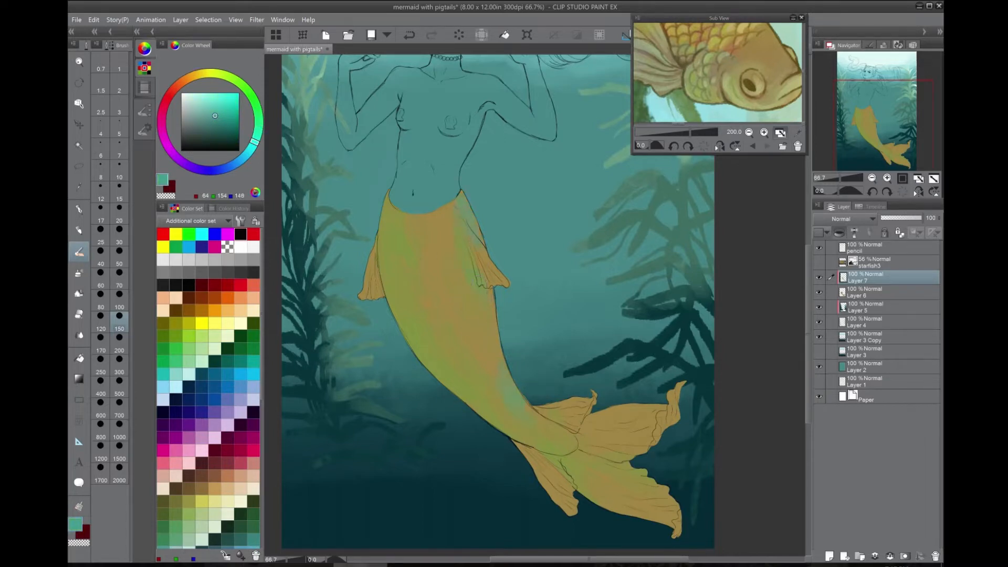
pyautogui.moveTo(898, 134)
pyautogui.mouseDown()
pyautogui.moveTo(889, 136)
pyautogui.moveTo(897, 132)
pyautogui.mouseUp()
pyautogui.moveTo(526, 404); pyautogui.dragTo(554, 440)
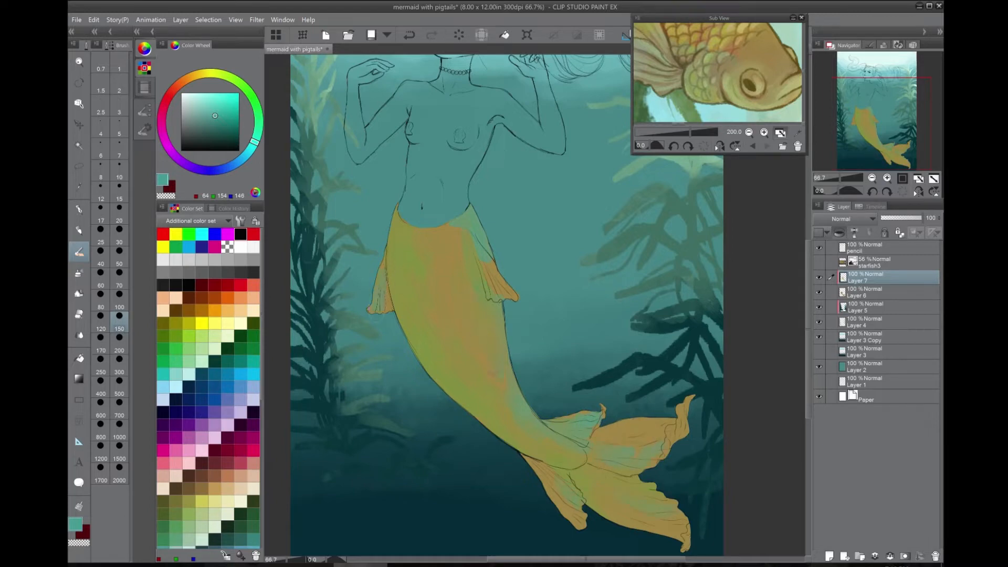
pyautogui.click(125, 280)
pyautogui.keyDown('alt'); pyautogui.click(443, 267); pyautogui.keyUp('alt')
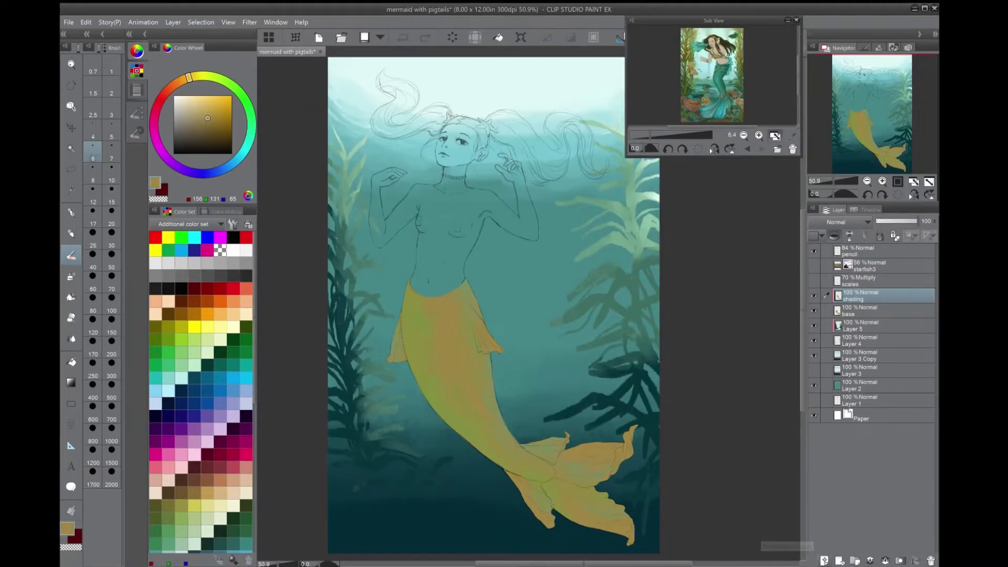
# - Create a new layer above the shading layer, name it "scales" and set its blending mode to Multiply
pyautogui.click(824, 559)
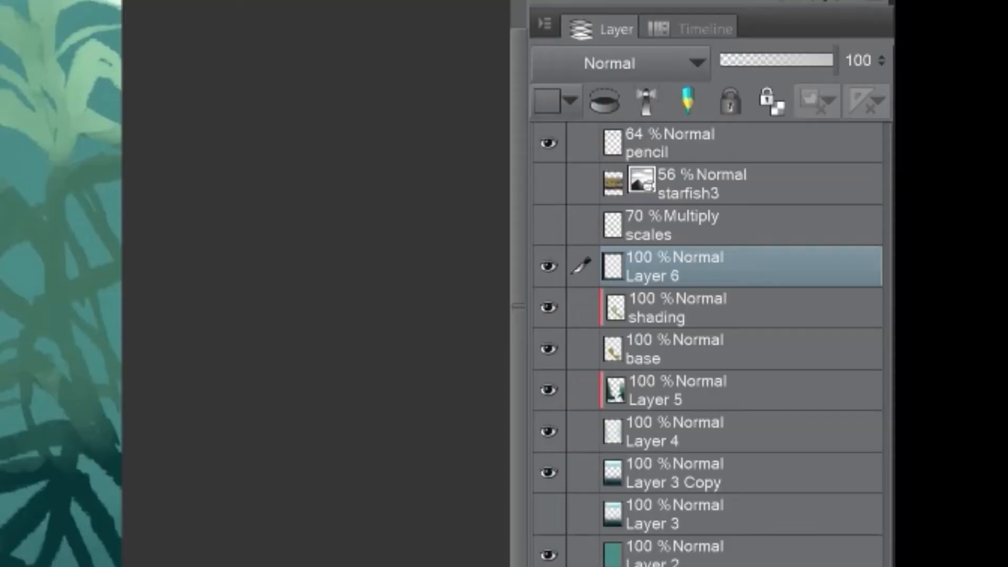
pyautogui.doubleClick(853, 299)
pyautogui.write('scales')
pyautogui.press('Return')
pyautogui.click(680, 62)
pyautogui.click(598, 152)
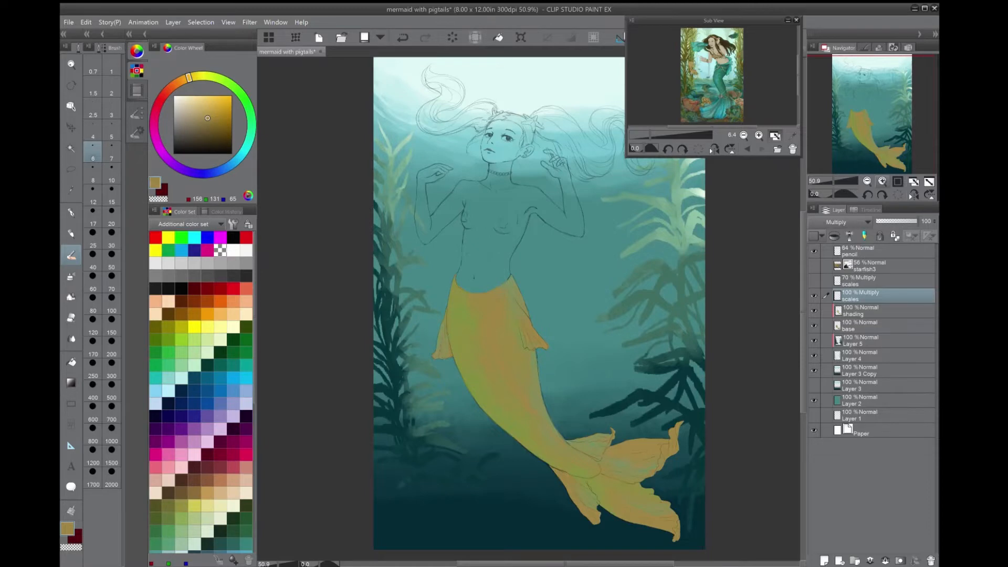
# - Draw the first two overlapping rows of curved scales along the waistline in gold with a size 6 brush
pyautogui.click(883, 182)
pyautogui.click(883, 181)
pyautogui.click(883, 181)
pyautogui.moveTo(871, 123); pyautogui.dragTo(859, 117)
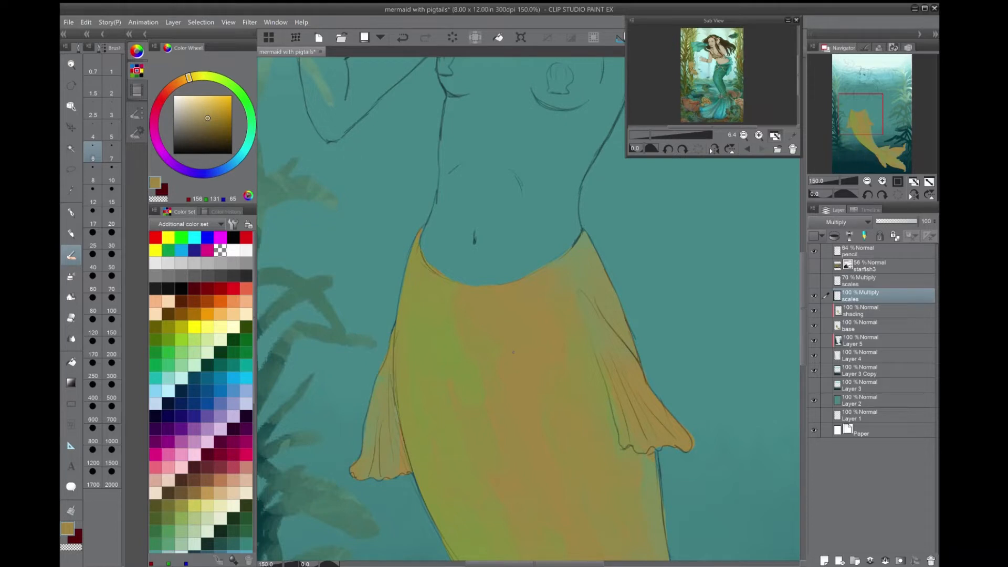
pyautogui.hotkey('ctrl', '+')
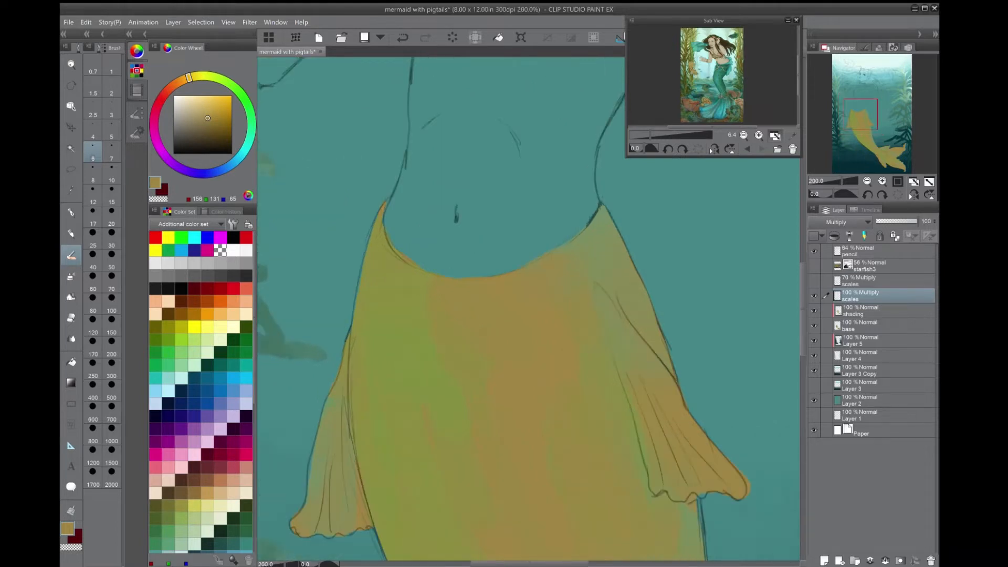
pyautogui.hotkey('ctrl', 'z')
pyautogui.moveTo(367, 243)
pyautogui.mouseDown()
pyautogui.moveTo(389, 266)
pyautogui.moveTo(400, 261)
pyautogui.moveTo(420, 293)
pyautogui.moveTo(450, 287)
pyautogui.mouseUp()
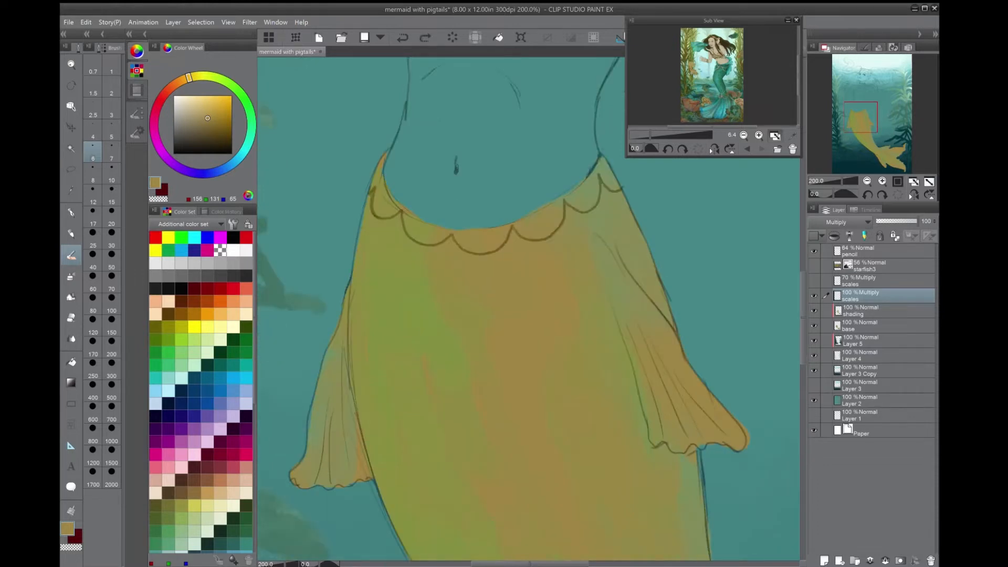
pyautogui.moveTo(359, 231)
pyautogui.mouseDown()
pyautogui.moveTo(395, 244)
pyautogui.moveTo(418, 242)
pyautogui.moveTo(422, 257)
pyautogui.moveTo(448, 266)
pyautogui.moveTo(517, 266)
pyautogui.moveTo(547, 241)
pyautogui.moveTo(572, 244)
pyautogui.moveTo(593, 213)
pyautogui.moveTo(627, 203)
pyautogui.mouseUp()
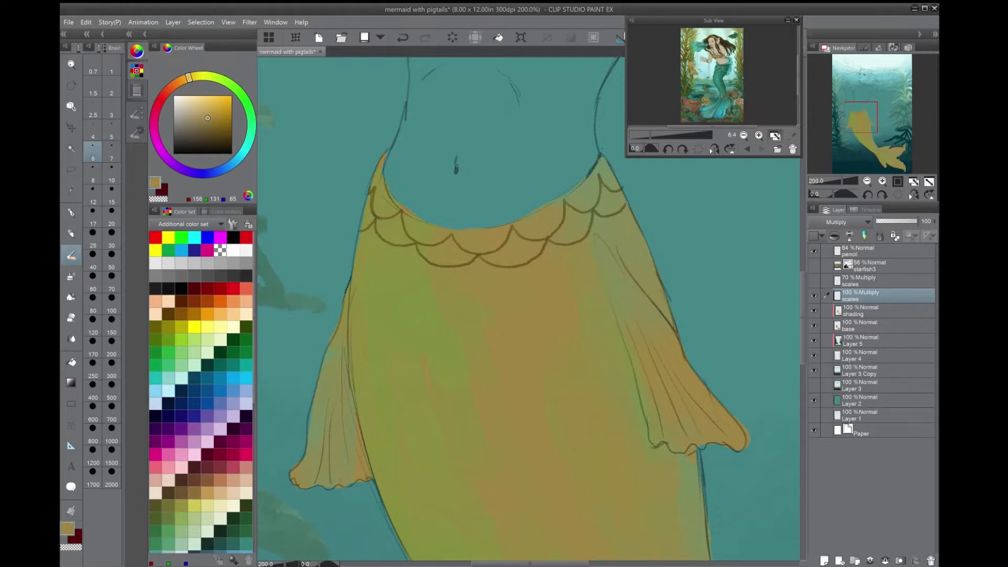
# - Draw further staggered rows of scales across the hips, redoing uneven strokes
pyautogui.moveTo(357, 254)
pyautogui.mouseDown()
pyautogui.moveTo(388, 247)
pyautogui.moveTo(371, 258)
pyautogui.moveTo(388, 249)
pyautogui.moveTo(405, 271)
pyautogui.moveTo(503, 279)
pyautogui.mouseUp()
pyautogui.hotkey('ctrl', 'z')
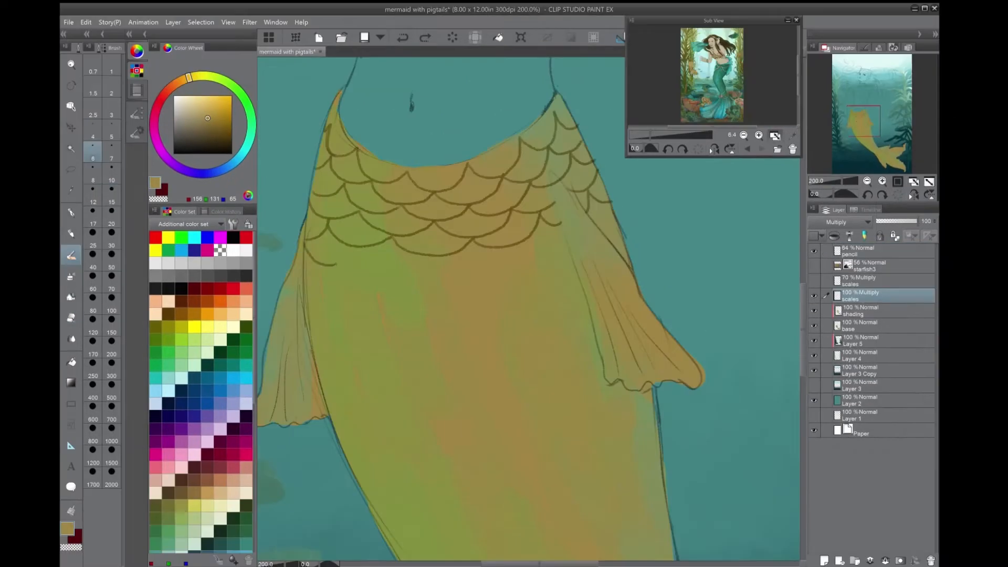
pyautogui.moveTo(335, 264)
pyautogui.mouseDown()
pyautogui.moveTo(355, 250)
pyautogui.moveTo(372, 269)
pyautogui.moveTo(426, 255)
pyautogui.mouseUp()
pyautogui.hotkey('ctrl', 'z')
pyautogui.moveTo(356, 249)
pyautogui.mouseDown()
pyautogui.moveTo(439, 258)
pyautogui.moveTo(559, 247)
pyautogui.mouseUp()
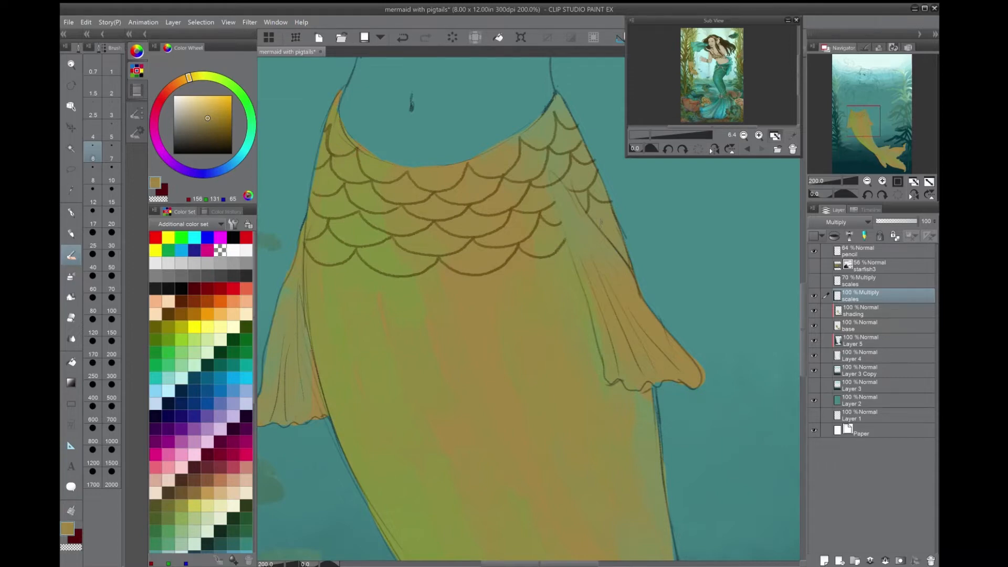
pyautogui.moveTo(600, 229); pyautogui.dragTo(612, 202)
# - Extend the scale rows down to the lower edges of the hip fins, redrawing the uneven strokes in the lowest row
pyautogui.click(870, 181)
pyautogui.click(870, 181)
pyautogui.click(870, 181)
pyautogui.click(870, 181)
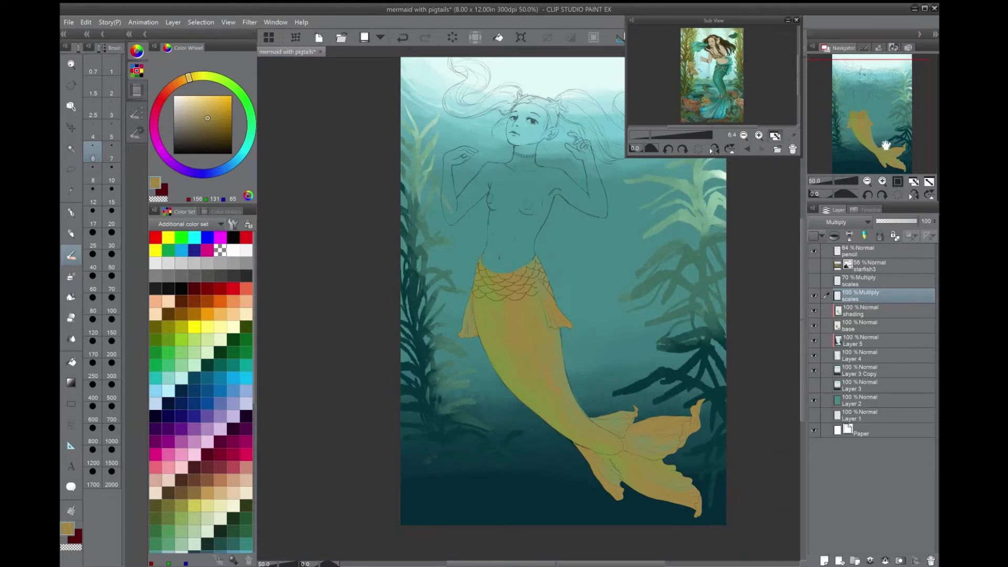
pyautogui.scroll(5, 527, 308)
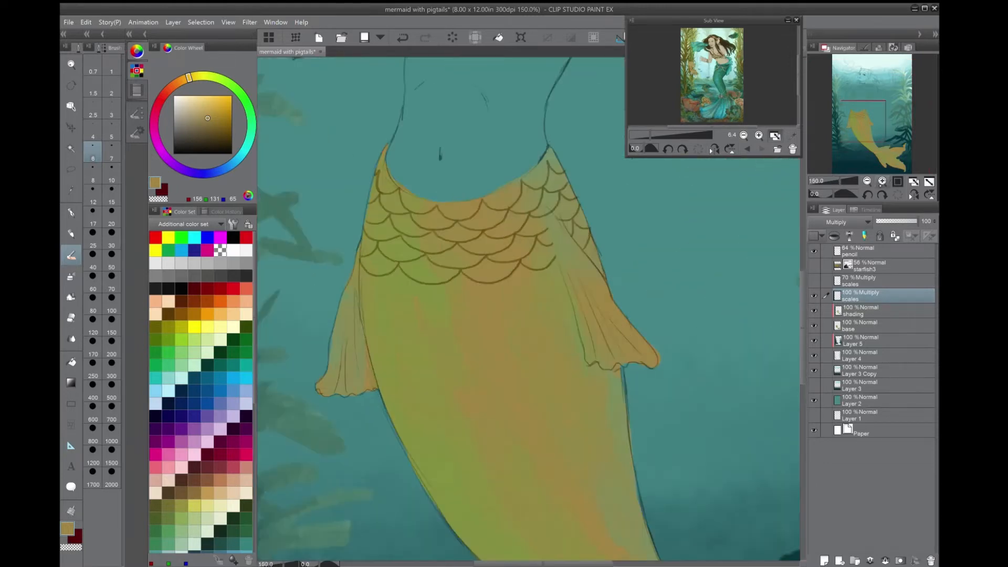
pyautogui.moveTo(304, 283)
pyautogui.mouseDown()
pyautogui.moveTo(322, 264)
pyautogui.moveTo(351, 290)
pyautogui.moveTo(393, 275)
pyautogui.mouseUp()
pyautogui.hotkey('ctrl', 'z')
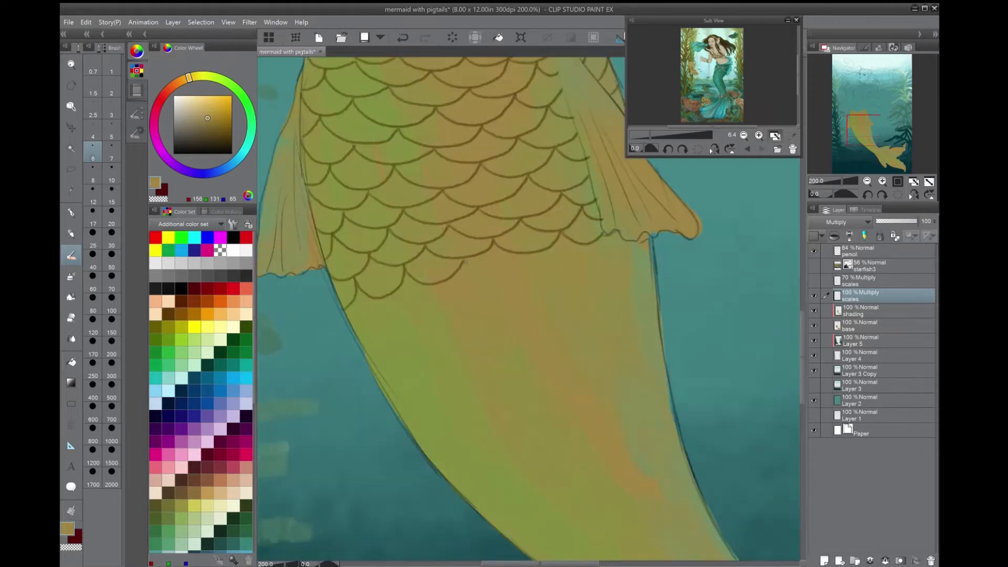
pyautogui.moveTo(461, 258)
pyautogui.mouseDown()
pyautogui.moveTo(485, 275)
pyautogui.moveTo(527, 254)
pyautogui.mouseUp()
pyautogui.hotkey('ctrl', 'z')
pyautogui.moveTo(463, 261)
pyautogui.mouseDown()
pyautogui.moveTo(490, 277)
pyautogui.moveTo(536, 252)
pyautogui.moveTo(577, 268)
pyautogui.moveTo(590, 243)
pyautogui.mouseUp()
pyautogui.hotkey('ctrl', 'z')
pyautogui.hotkey('ctrl', 'z')
pyautogui.moveTo(463, 263)
pyautogui.mouseDown()
pyautogui.moveTo(509, 278)
pyautogui.moveTo(530, 259)
pyautogui.moveTo(566, 270)
pyautogui.moveTo(589, 244)
pyautogui.moveTo(611, 261)
pyautogui.moveTo(629, 241)
pyautogui.moveTo(654, 250)
pyautogui.mouseUp()
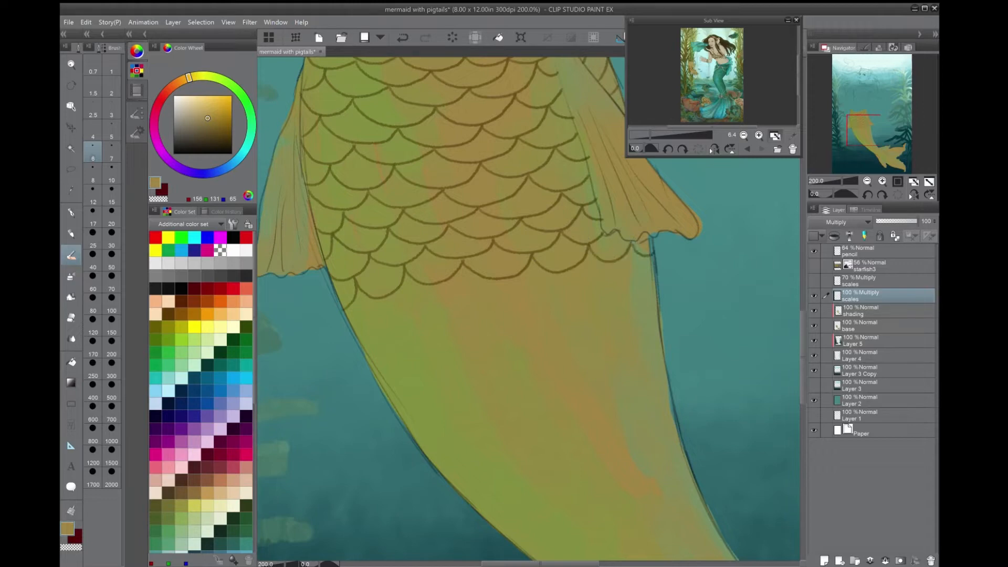
# - Continue the rows of scales down the middle of the tail, making them smaller as the tail narrows
pyautogui.click(867, 181)
pyautogui.click(867, 181)
pyautogui.click(868, 181)
pyautogui.click(867, 182)
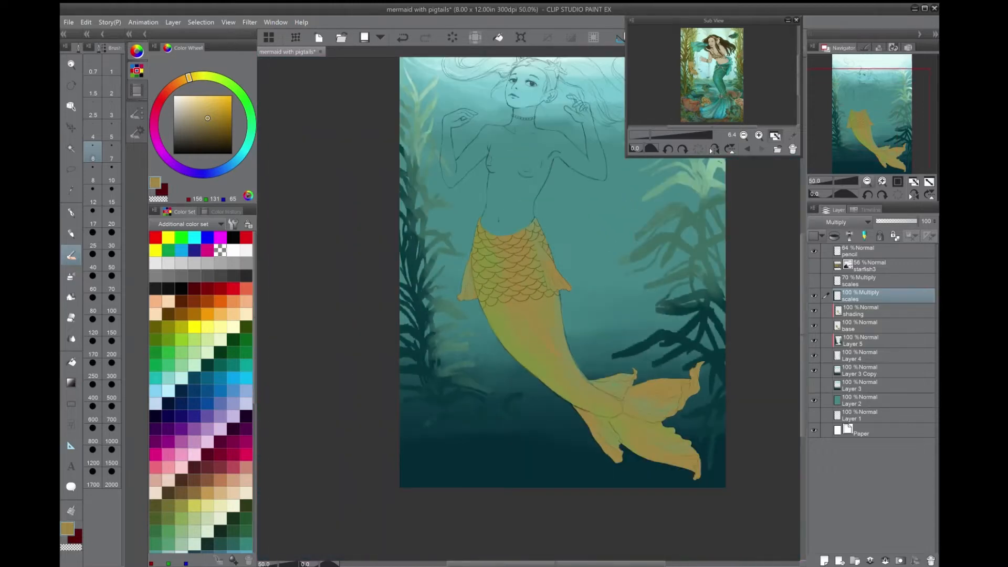
pyautogui.click(883, 182)
pyautogui.click(883, 181)
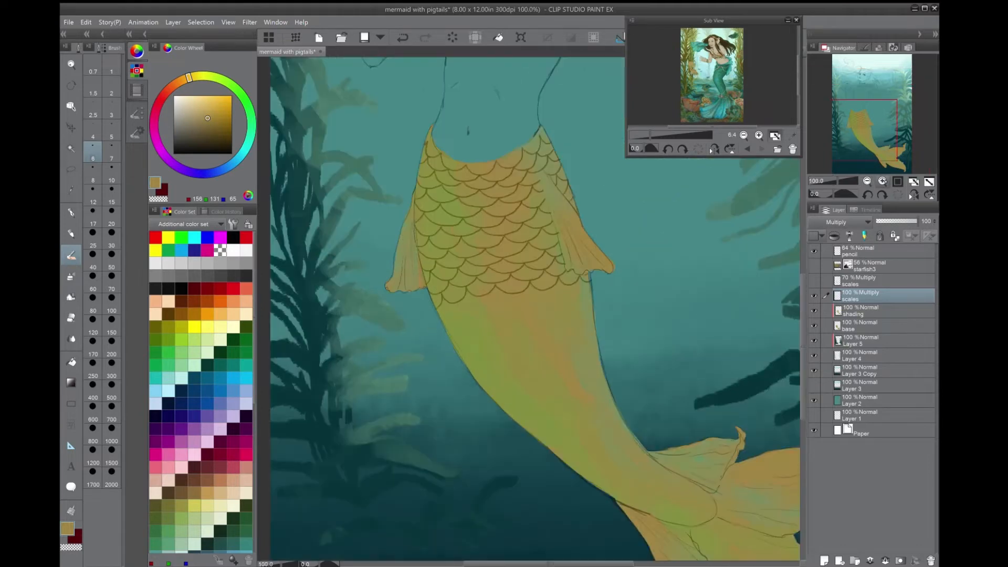
pyautogui.click(883, 181)
pyautogui.click(882, 182)
pyautogui.moveTo(344, 308)
pyautogui.mouseDown()
pyautogui.moveTo(375, 318)
pyautogui.moveTo(386, 295)
pyautogui.moveTo(441, 282)
pyautogui.moveTo(475, 300)
pyautogui.moveTo(505, 276)
pyautogui.mouseUp()
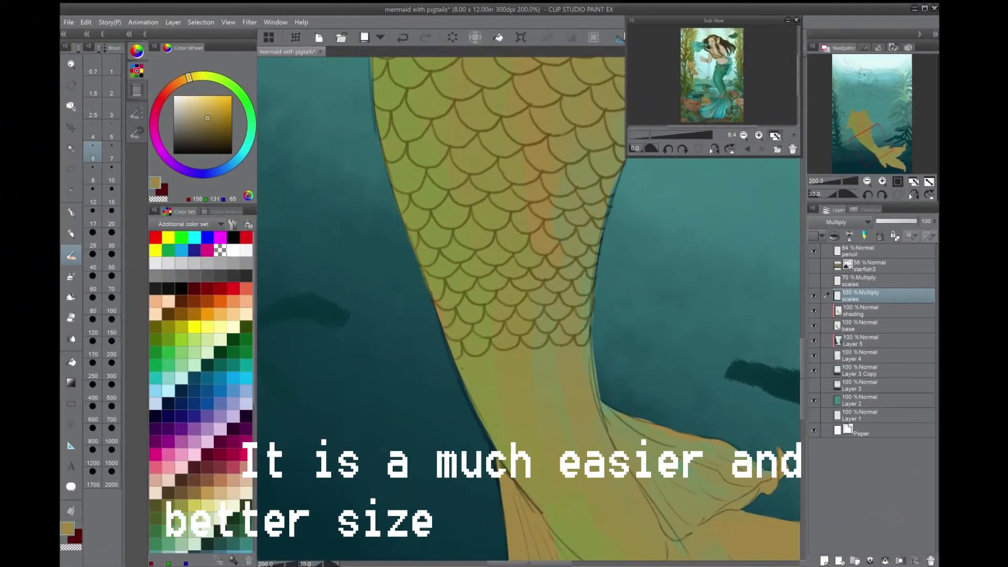
pyautogui.moveTo(465, 378); pyautogui.dragTo(494, 370)
pyautogui.moveTo(492, 372); pyautogui.dragTo(550, 359)
pyautogui.moveTo(550, 359); pyautogui.dragTo(592, 353)
# - Draw small scales over the narrow end of the tail down to where the tail fin begins
pyautogui.moveTo(578, 420)
pyautogui.mouseDown()
pyautogui.moveTo(555, 276)
pyautogui.moveTo(506, 276)
pyautogui.mouseUp()
pyautogui.moveTo(405, 260); pyautogui.dragTo(456, 239)
pyautogui.moveTo(456, 239); pyautogui.dragTo(474, 234)
pyautogui.moveTo(474, 234); pyautogui.dragTo(513, 227)
pyautogui.moveTo(512, 227); pyautogui.dragTo(524, 219)
pyautogui.moveTo(407, 268); pyautogui.dragTo(428, 256)
pyautogui.moveTo(428, 256); pyautogui.dragTo(460, 246)
pyautogui.moveTo(462, 246); pyautogui.dragTo(496, 239)
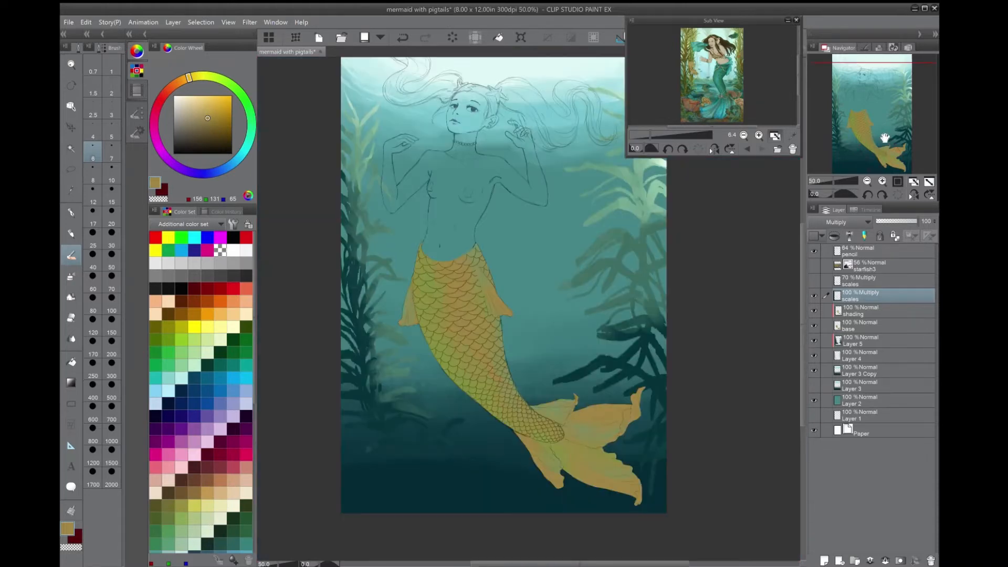
pyautogui.moveTo(885, 137); pyautogui.dragTo(880, 142)
pyautogui.click(882, 181)
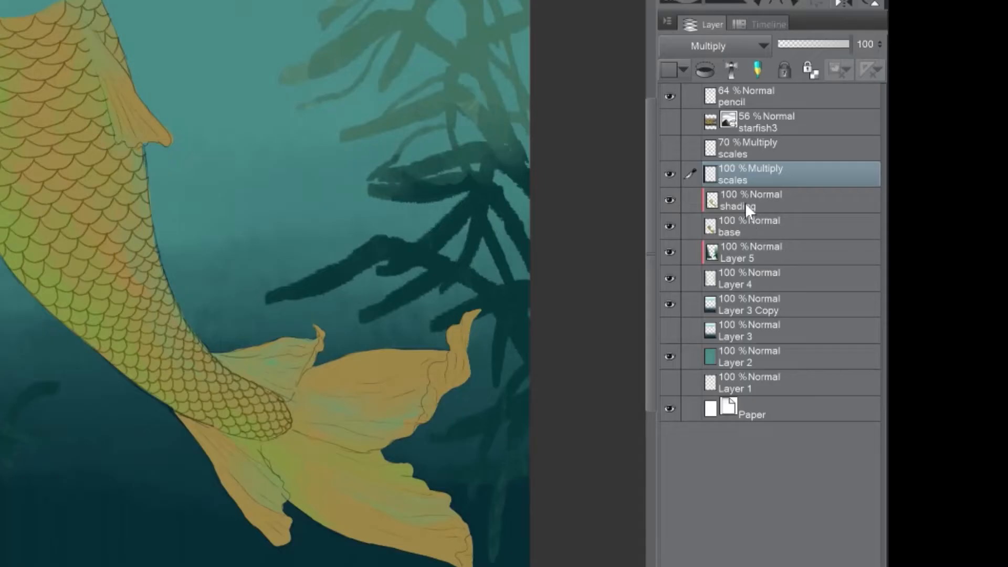
# - Add a new layer named highlight directly above the shading layer
pyautogui.click(745, 203)
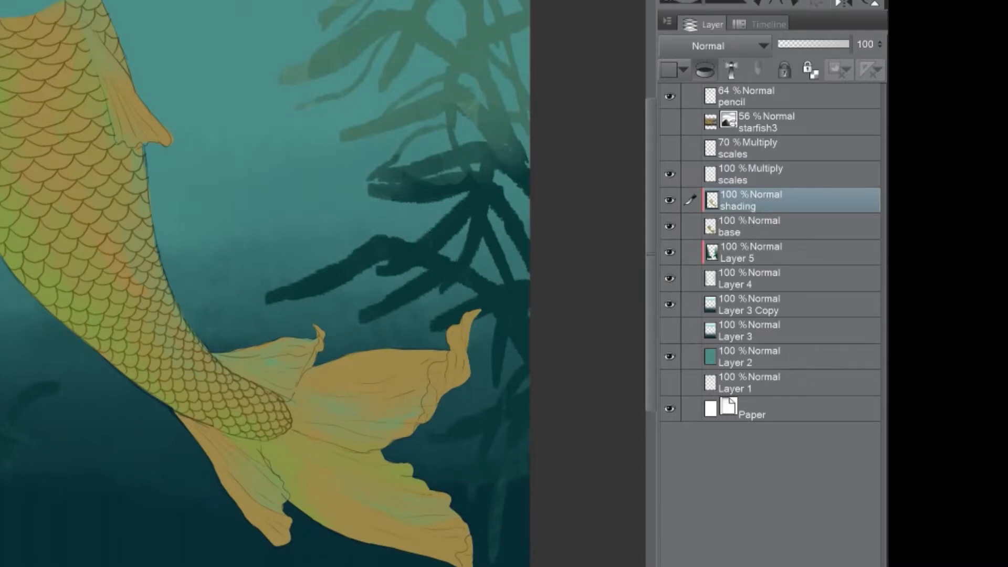
pyautogui.hotkey('ctrl', 'shift', 'n')
pyautogui.doubleClick(763, 206)
pyautogui.write('highlight')
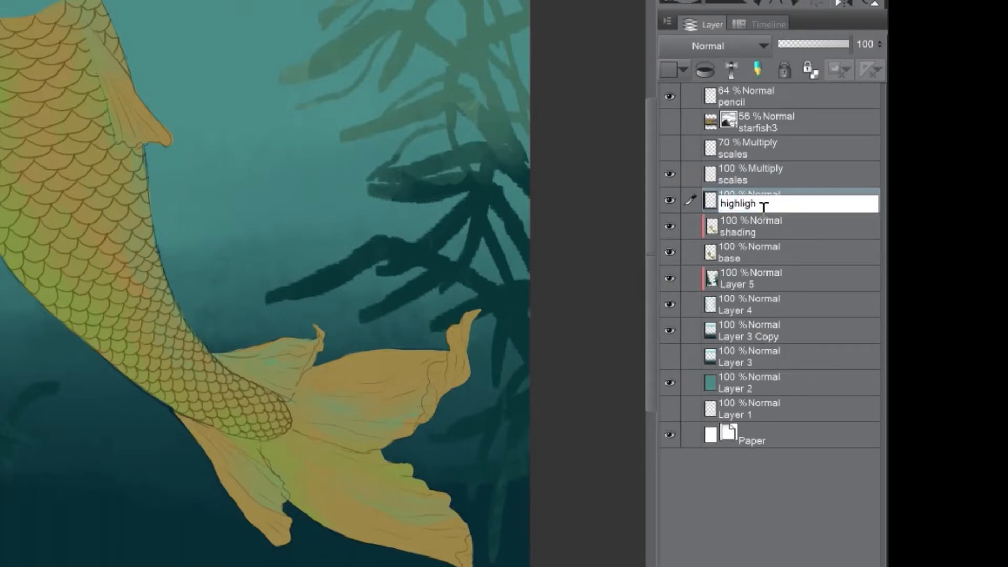
pyautogui.press('Return')
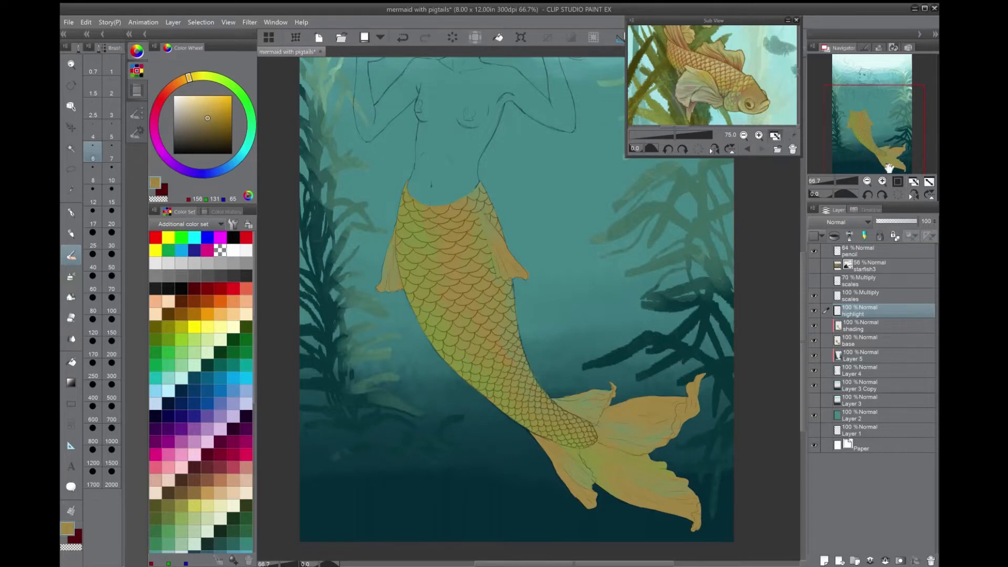
# - After checking the fish reference, sample the tail colour, lighten it to gold (RGB 203, 171, 88) and set the brush size to 15
pyautogui.click(882, 182)
pyautogui.moveTo(879, 144); pyautogui.dragTo(871, 130)
pyautogui.keyDown('alt'); pyautogui.click(414, 229); pyautogui.keyUp('alt')
pyautogui.moveTo(862, 135); pyautogui.dragTo(866, 143)
pyautogui.moveTo(741, 92); pyautogui.dragTo(729, 19)
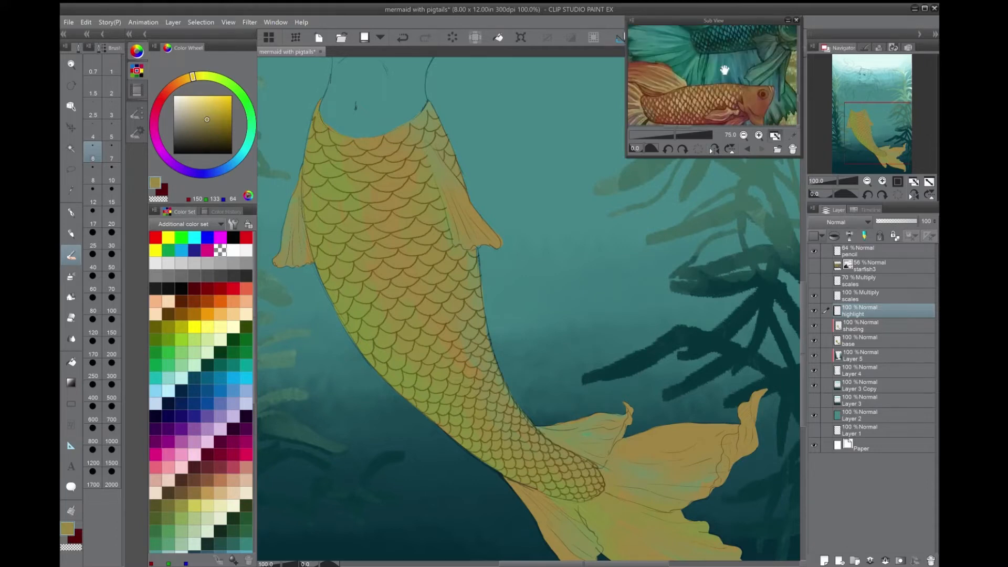
pyautogui.moveTo(725, 69); pyautogui.dragTo(730, 44)
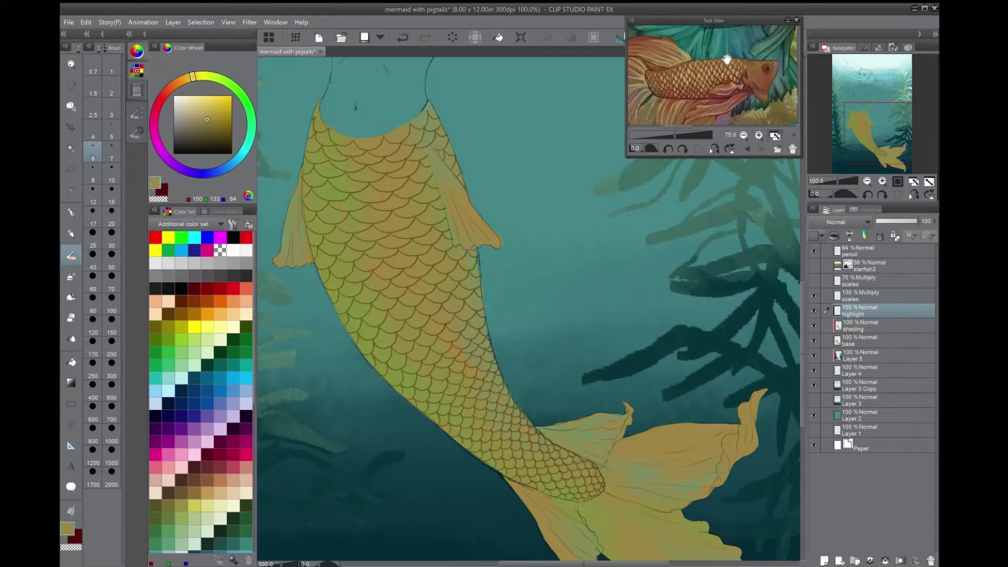
pyautogui.moveTo(745, 58); pyautogui.dragTo(726, 216)
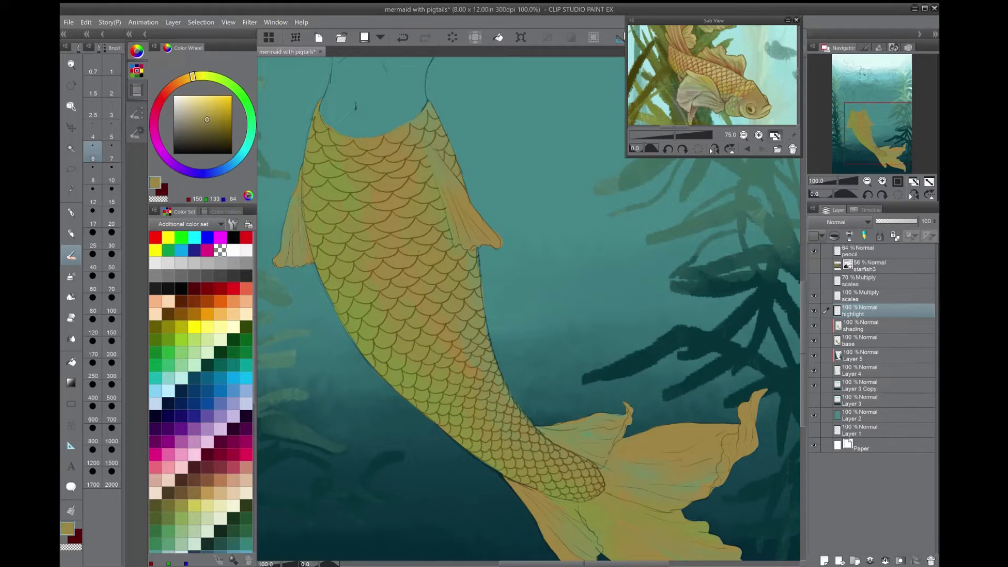
pyautogui.keyDown('alt'); pyautogui.click(404, 261); pyautogui.keyUp('alt')
pyautogui.click(207, 108)
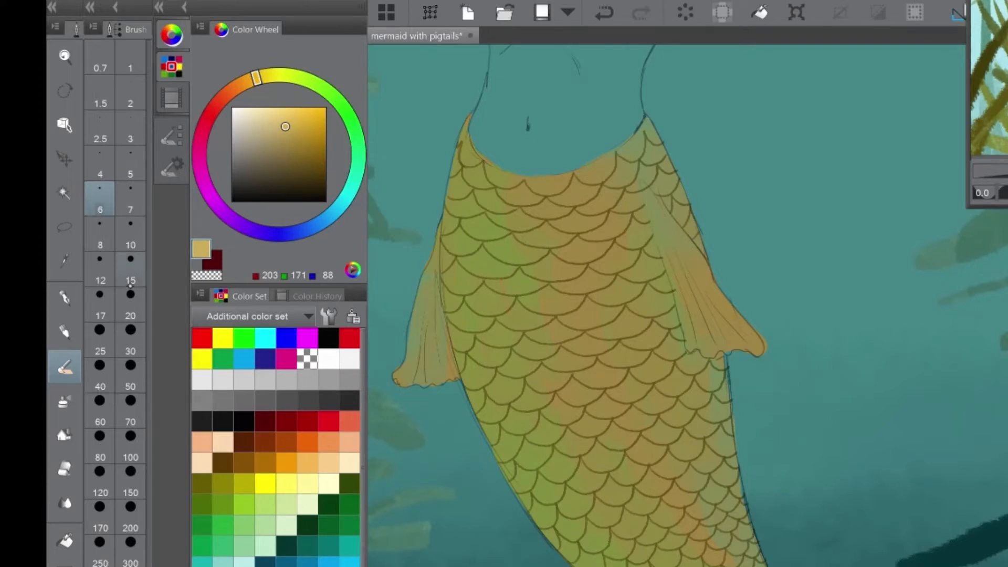
pyautogui.click(131, 292)
# - Paint light gold highlights inside a cluster of scales in the middle of the hips, leaving the scale edges darker
pyautogui.moveTo(567, 395)
pyautogui.mouseDown()
pyautogui.moveTo(605, 381)
pyautogui.moveTo(564, 384)
pyautogui.moveTo(584, 392)
pyautogui.mouseUp()
pyautogui.click(64, 260)
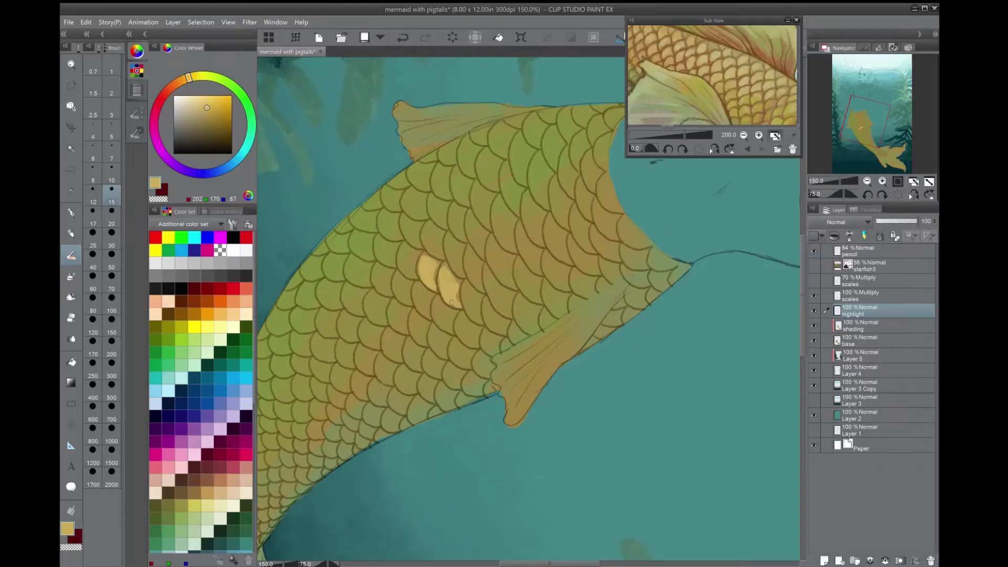
pyautogui.moveTo(451, 301)
pyautogui.mouseDown()
pyautogui.moveTo(473, 290)
pyautogui.moveTo(450, 297)
pyautogui.moveTo(456, 305)
pyautogui.moveTo(446, 270)
pyautogui.moveTo(475, 305)
pyautogui.mouseUp()
pyautogui.moveTo(469, 255)
pyautogui.mouseDown()
pyautogui.moveTo(472, 281)
pyautogui.moveTo(466, 251)
pyautogui.moveTo(478, 268)
pyautogui.mouseUp()
pyautogui.moveTo(447, 238); pyautogui.dragTo(461, 269)
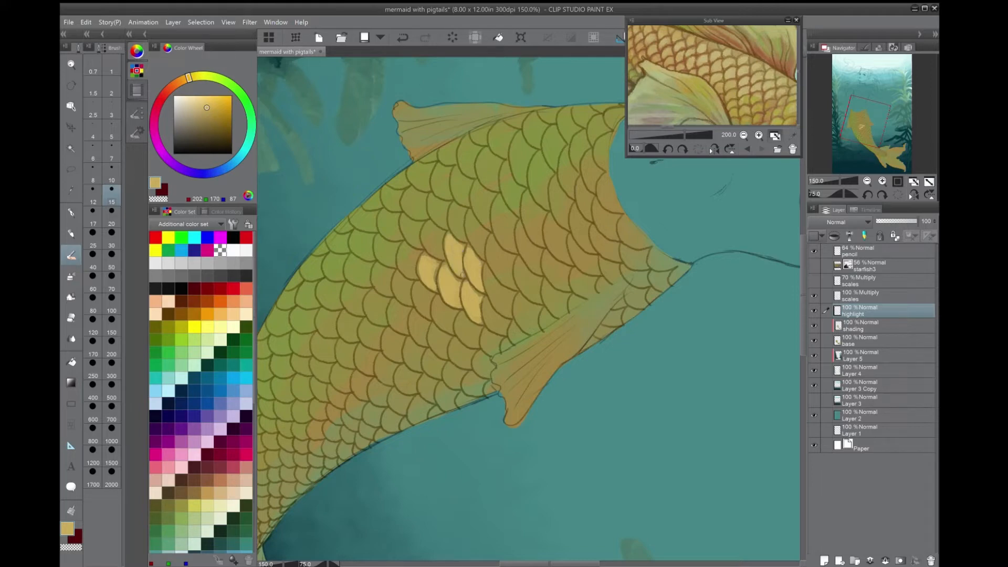
pyautogui.moveTo(755, 77); pyautogui.dragTo(723, 40)
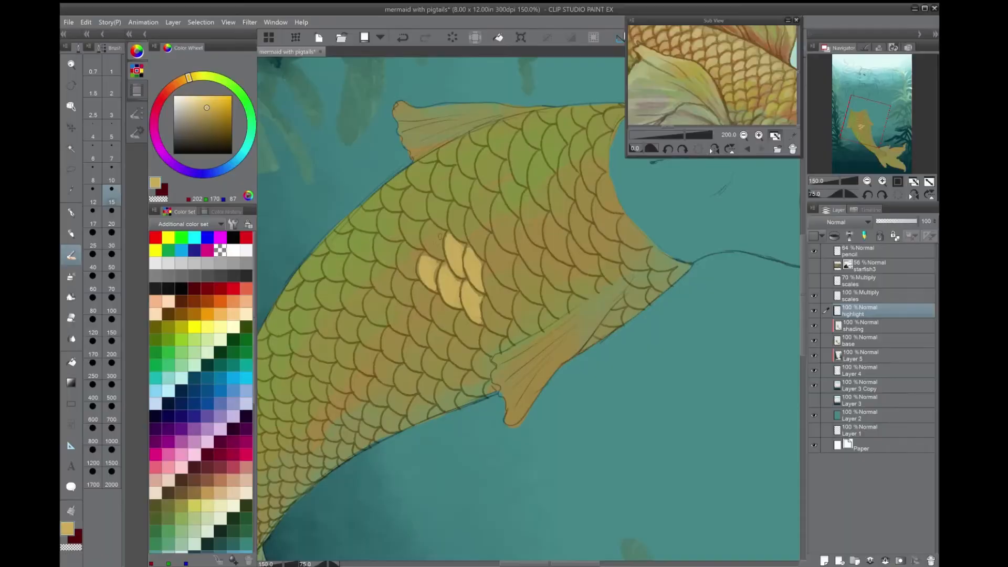
pyautogui.moveTo(440, 237)
pyautogui.mouseDown()
pyautogui.moveTo(437, 252)
pyautogui.moveTo(435, 233)
pyautogui.moveTo(427, 240)
pyautogui.mouseUp()
pyautogui.click(898, 195)
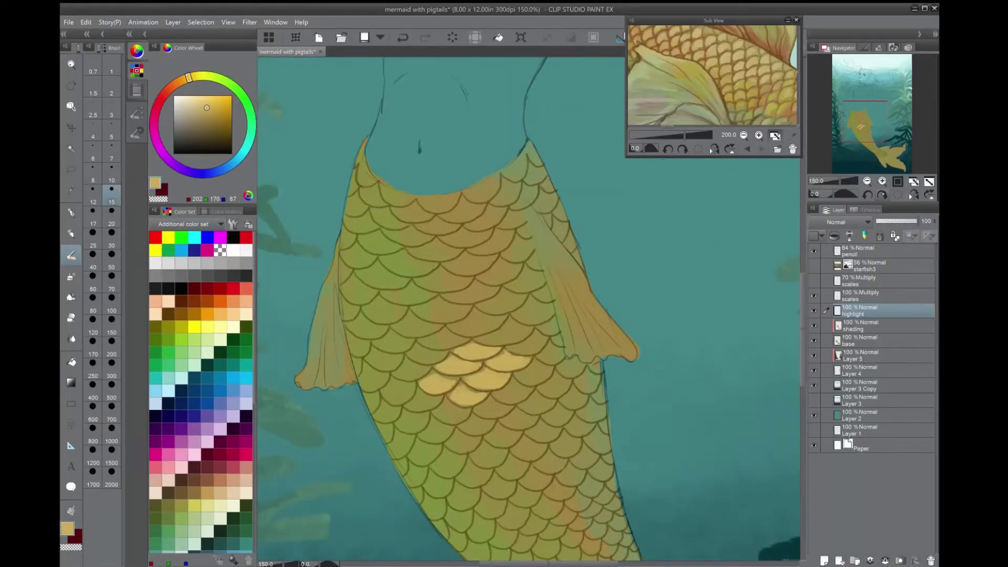
pyautogui.click(883, 195)
pyautogui.click(883, 195)
pyautogui.click(883, 194)
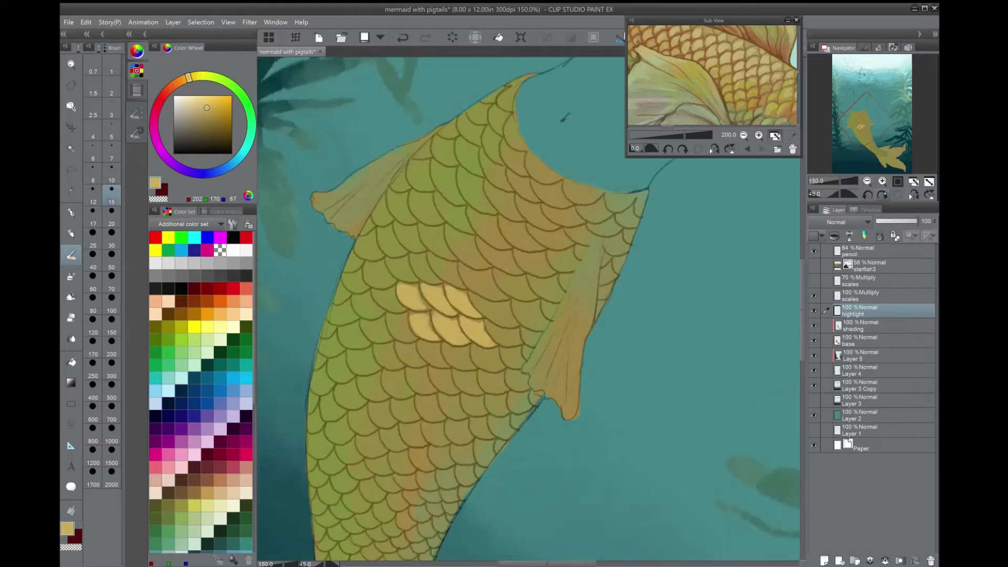
pyautogui.click(883, 195)
pyautogui.moveTo(407, 227)
pyautogui.mouseDown()
pyautogui.moveTo(443, 256)
pyautogui.moveTo(438, 235)
pyautogui.moveTo(446, 255)
pyautogui.mouseUp()
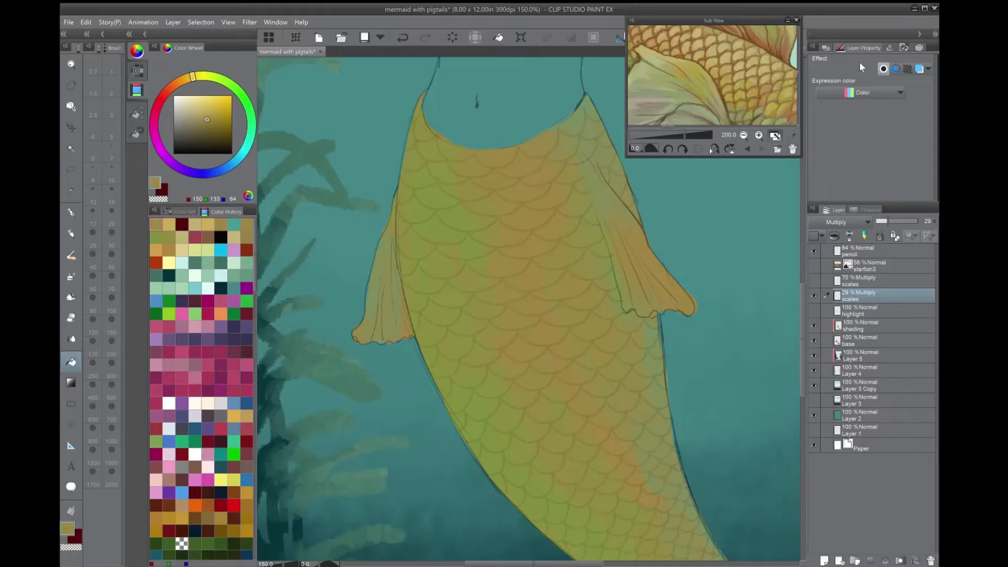
# - Thicken the scale lines by giving the faded scales layer a border effect with an edge thickness of 1.0
pyautogui.click(826, 46)
pyautogui.moveTo(869, 118)
pyautogui.mouseDown()
pyautogui.moveTo(864, 131)
pyautogui.moveTo(883, 145)
pyautogui.moveTo(874, 120)
pyautogui.mouseUp()
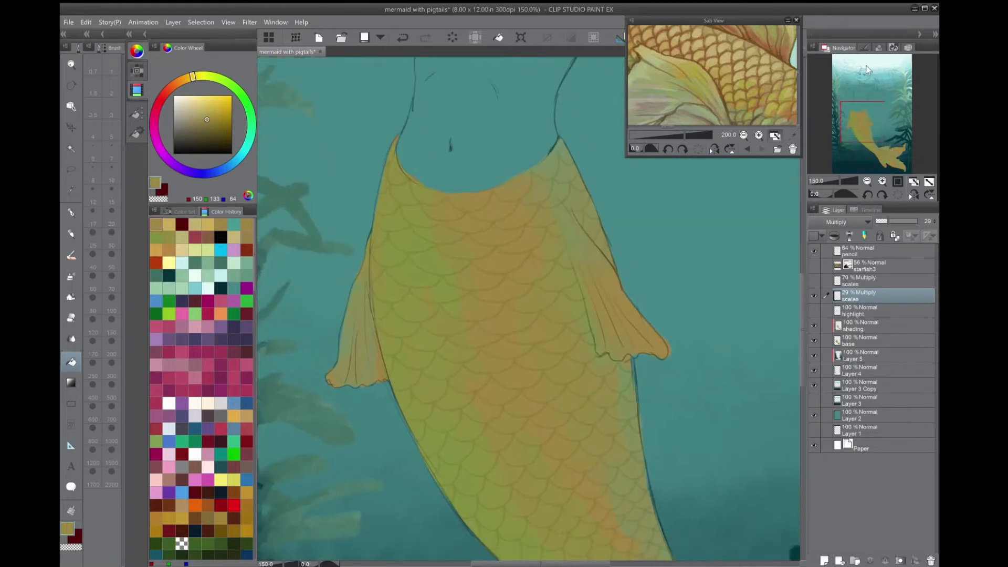
pyautogui.click(864, 47)
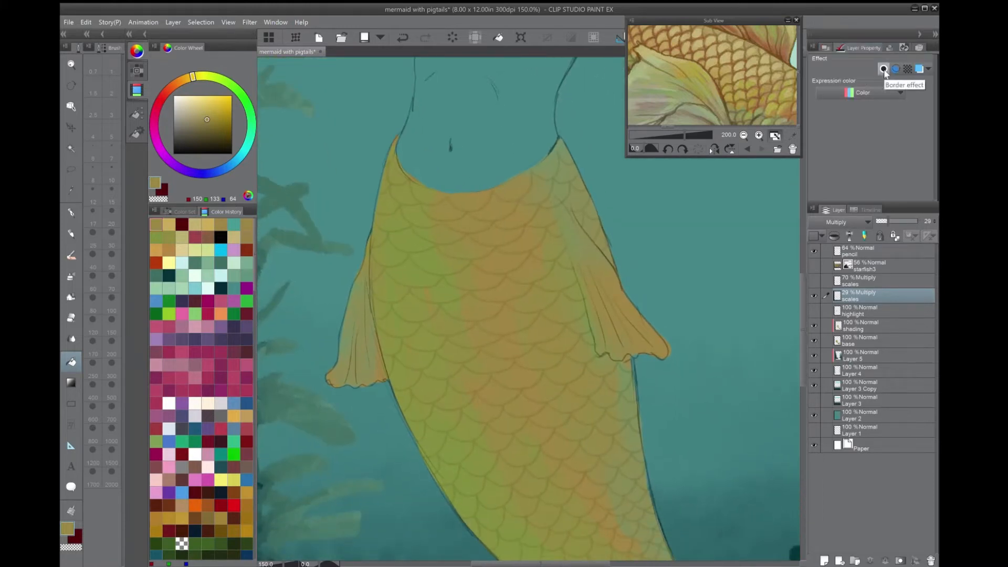
pyautogui.click(884, 69)
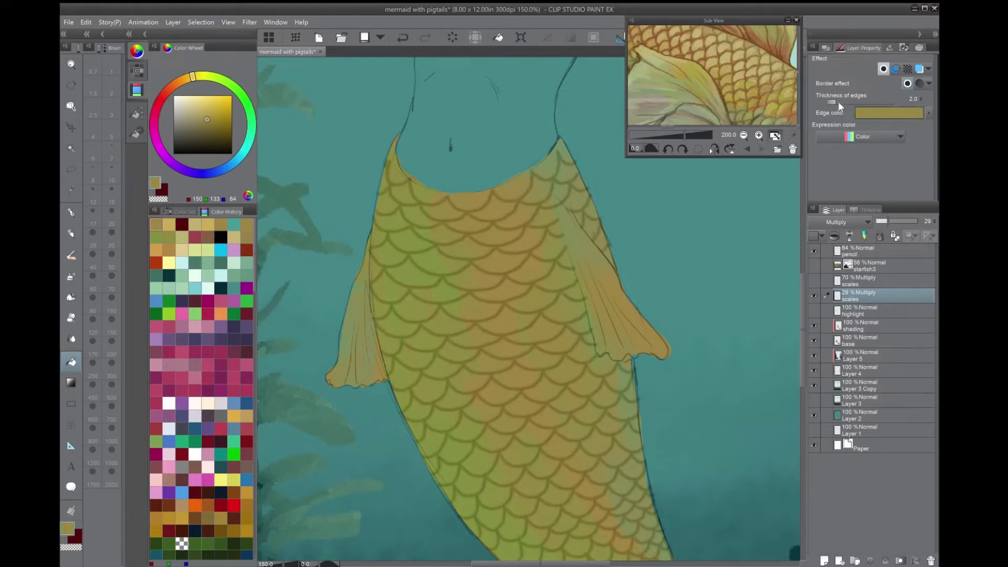
pyautogui.moveTo(838, 103); pyautogui.dragTo(828, 102)
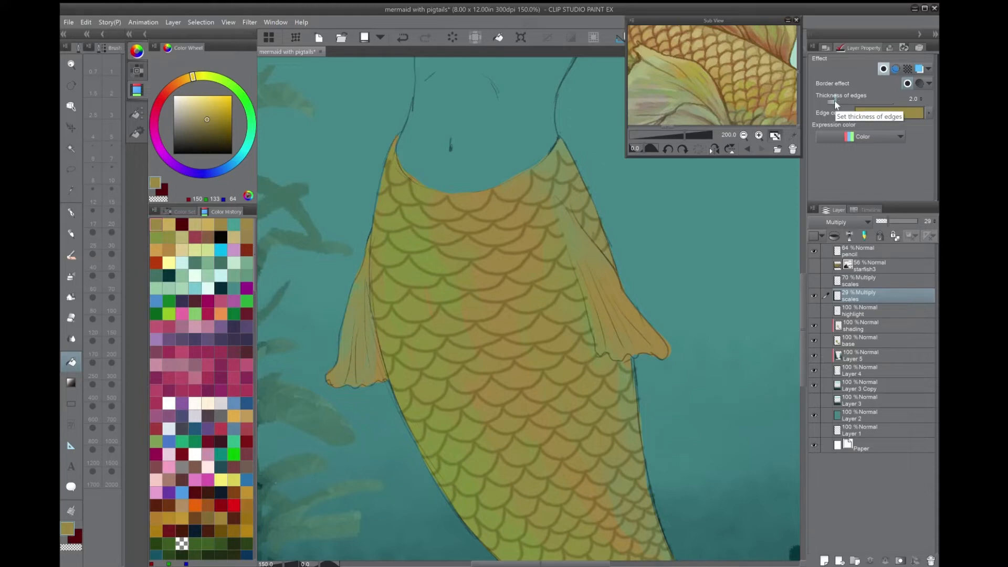
pyautogui.click(884, 72)
pyautogui.click(884, 71)
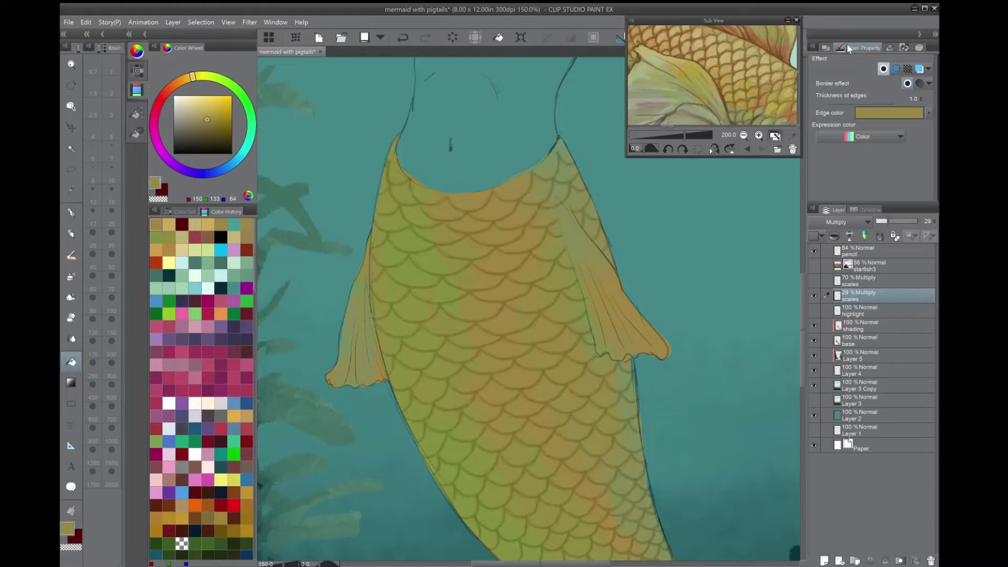
pyautogui.click(827, 48)
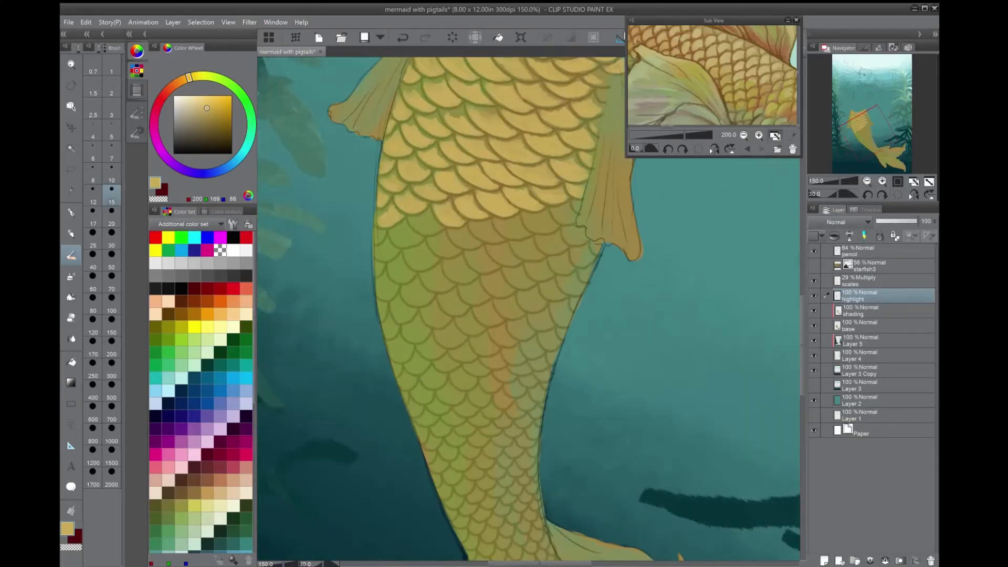
# - Paint light gold highlights on the next rows of scales between and just below the hip fins
pyautogui.moveTo(412, 230)
pyautogui.mouseDown()
pyautogui.moveTo(431, 221)
pyautogui.moveTo(391, 250)
pyautogui.moveTo(445, 255)
pyautogui.moveTo(455, 233)
pyautogui.moveTo(508, 233)
pyautogui.moveTo(531, 215)
pyautogui.moveTo(502, 226)
pyautogui.moveTo(568, 210)
pyautogui.mouseUp()
pyautogui.moveTo(493, 260)
pyautogui.mouseDown()
pyautogui.moveTo(515, 251)
pyautogui.moveTo(486, 266)
pyautogui.moveTo(540, 243)
pyautogui.mouseUp()
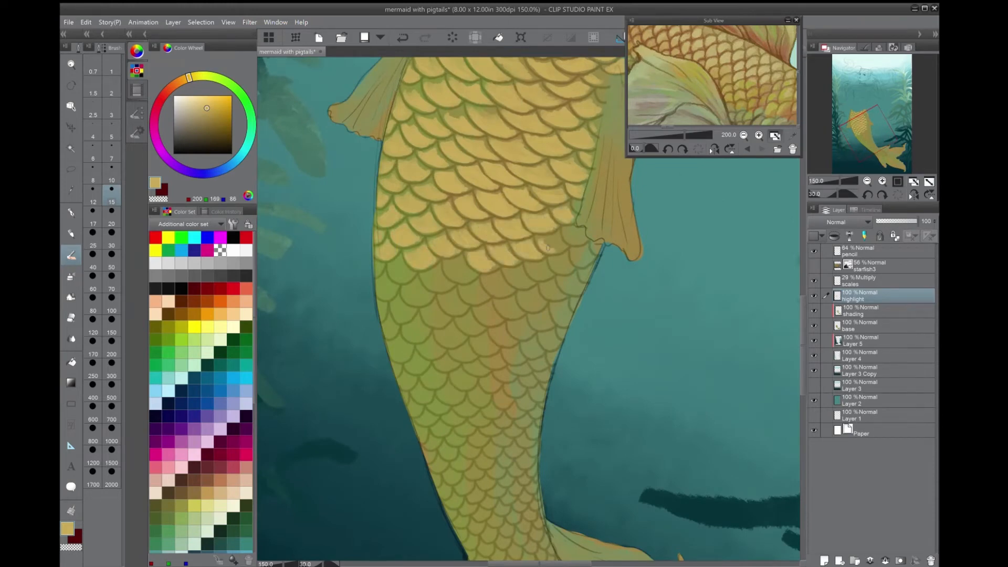
pyautogui.moveTo(527, 376); pyautogui.dragTo(542, 388)
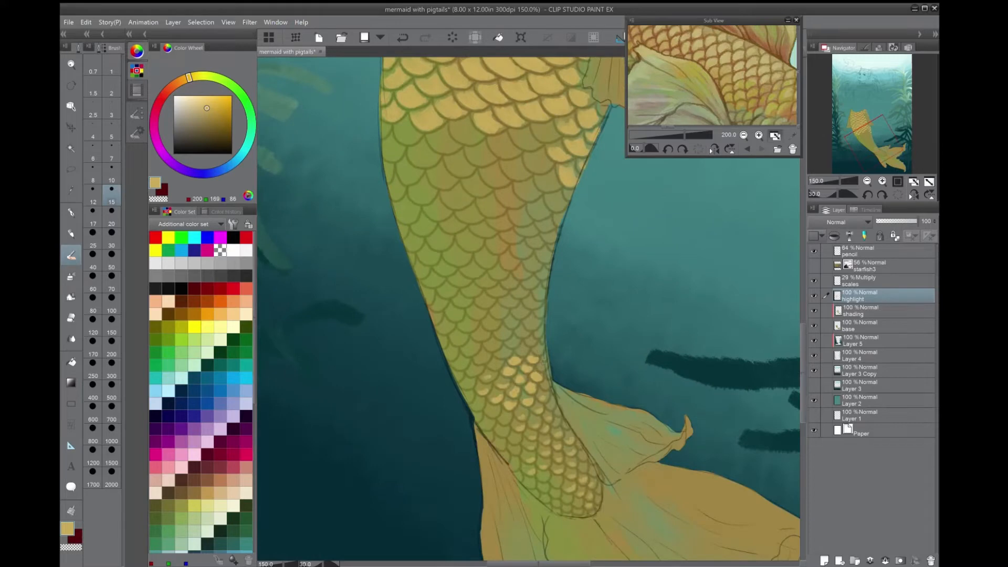
# - Highlight the small scales on the narrow part of the tail with short light gold strokes
pyautogui.moveTo(526, 339); pyautogui.dragTo(540, 351)
pyautogui.moveTo(517, 347); pyautogui.dragTo(525, 353)
pyautogui.moveTo(539, 393); pyautogui.dragTo(548, 400)
pyautogui.moveTo(548, 400); pyautogui.dragTo(554, 406)
pyautogui.moveTo(504, 340); pyautogui.dragTo(517, 351)
pyautogui.moveTo(497, 336)
pyautogui.mouseDown()
pyautogui.moveTo(525, 335)
pyautogui.moveTo(538, 320)
pyautogui.mouseUp()
pyautogui.moveTo(528, 304)
pyautogui.mouseDown()
pyautogui.moveTo(541, 313)
pyautogui.moveTo(504, 302)
pyautogui.mouseUp()
pyautogui.moveTo(499, 307); pyautogui.dragTo(506, 311)
pyautogui.moveTo(540, 289); pyautogui.dragTo(527, 295)
pyautogui.moveTo(528, 261); pyautogui.dragTo(539, 266)
pyautogui.moveTo(538, 253); pyautogui.dragTo(550, 257)
pyautogui.moveTo(513, 249)
pyautogui.mouseDown()
pyautogui.moveTo(527, 252)
pyautogui.moveTo(574, 326)
pyautogui.mouseUp()
pyautogui.moveTo(543, 379); pyautogui.dragTo(555, 380)
pyautogui.moveTo(545, 398); pyautogui.dragTo(558, 398)
pyautogui.moveTo(525, 404); pyautogui.dragTo(536, 402)
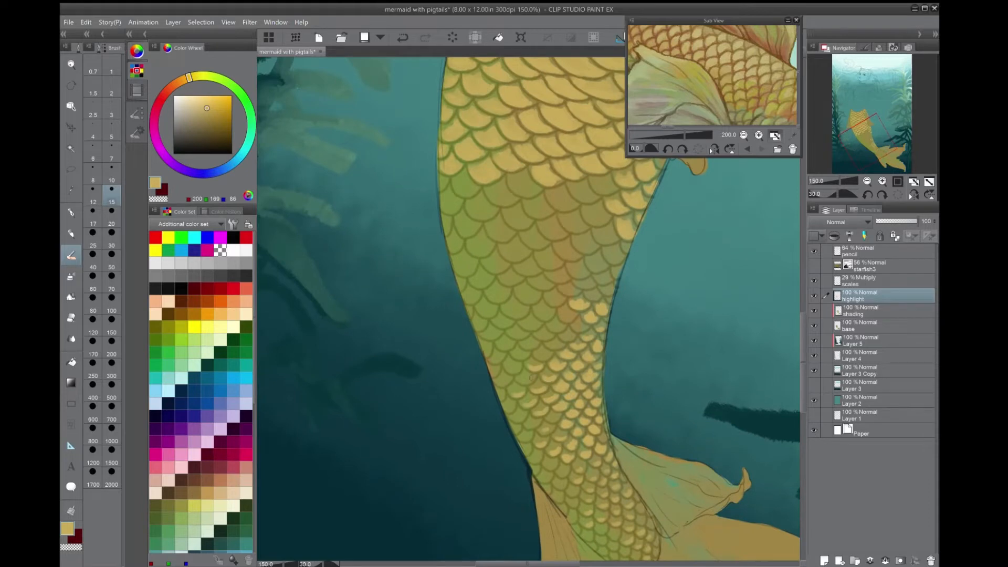
# - Continue the gold highlights from the narrow part up through the mid-tail scales toward the highlighted hip rows
pyautogui.moveTo(530, 361); pyautogui.dragTo(540, 366)
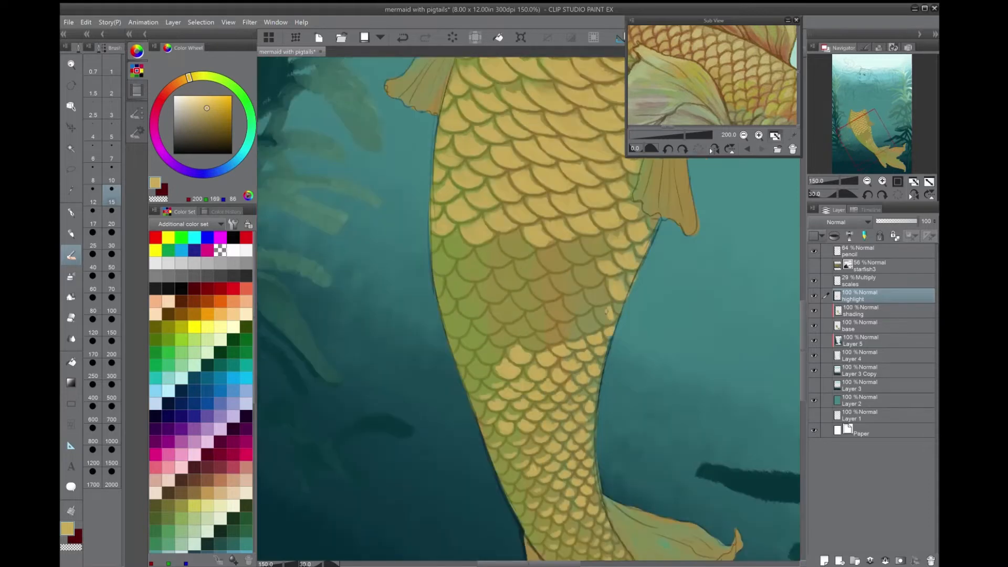
pyautogui.moveTo(598, 311); pyautogui.dragTo(610, 321)
pyautogui.moveTo(586, 291)
pyautogui.mouseDown()
pyautogui.moveTo(604, 300)
pyautogui.moveTo(599, 281)
pyautogui.mouseUp()
pyautogui.moveTo(581, 269); pyautogui.dragTo(594, 276)
pyautogui.moveTo(587, 242); pyautogui.dragTo(605, 252)
pyautogui.moveTo(590, 290); pyautogui.dragTo(602, 295)
pyautogui.moveTo(566, 251)
pyautogui.mouseDown()
pyautogui.moveTo(585, 259)
pyautogui.moveTo(566, 266)
pyautogui.mouseUp()
pyautogui.moveTo(577, 279)
pyautogui.mouseDown()
pyautogui.moveTo(570, 290)
pyautogui.moveTo(588, 266)
pyautogui.moveTo(576, 264)
pyautogui.mouseUp()
# - Fill the remaining plain scales in the middle of the tail with light gold highlights
pyautogui.hotkey('ctrl', '-')
pyautogui.hotkey('ctrl', '-')
pyautogui.hotkey('ctrl', '-')
pyautogui.press('-')
pyautogui.press('-')
pyautogui.hotkey('ctrl', '+')
pyautogui.hotkey('ctrl', '+')
pyautogui.hotkey('ctrl', '+')
pyautogui.hotkey('ctrl', '+')
pyautogui.moveTo(595, 286)
pyautogui.mouseDown()
pyautogui.moveTo(618, 284)
pyautogui.moveTo(601, 306)
pyautogui.mouseUp()
pyautogui.moveTo(550, 289); pyautogui.dragTo(577, 290)
pyautogui.moveTo(517, 273); pyautogui.dragTo(548, 276)
pyautogui.moveTo(517, 254); pyautogui.dragTo(504, 255)
pyautogui.moveTo(504, 255); pyautogui.dragTo(489, 264)
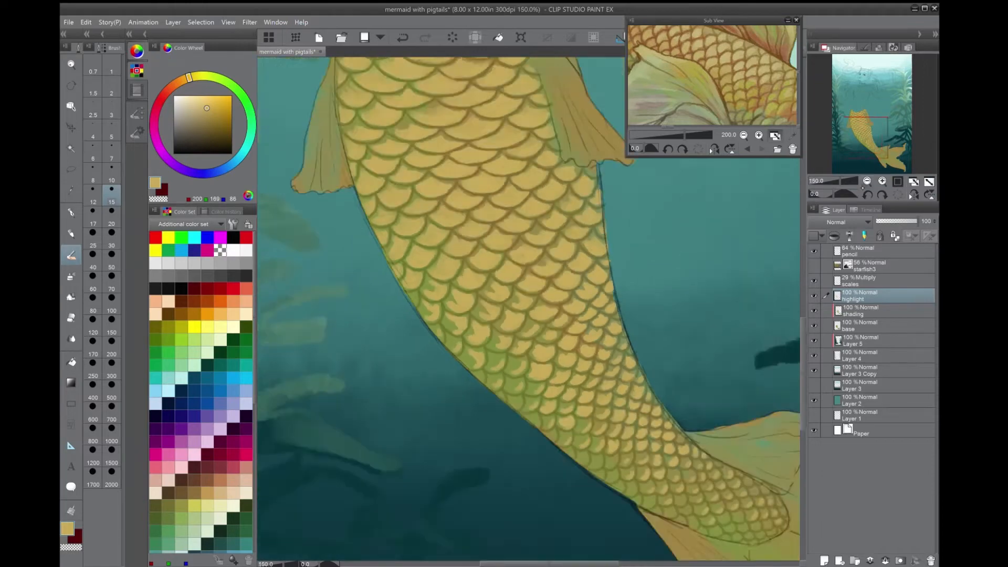
# - Touch up the gold highlights on the leftover scales along the edges of the tail
pyautogui.hotkey('ctrl', '+')
pyautogui.press('-')
pyautogui.press('-')
pyautogui.press('-')
pyautogui.moveTo(385, 377); pyautogui.dragTo(393, 369)
pyautogui.moveTo(693, 447); pyautogui.dragTo(698, 440)
pyautogui.click(898, 195)
pyautogui.hotkey('ctrl', '-')
pyautogui.hotkey('ctrl', '-')
pyautogui.hotkey('ctrl', '-')
pyautogui.hotkey('ctrl', '-')
pyautogui.hotkey('ctrl', '-')
pyautogui.hotkey('ctrl', '-')
pyautogui.click(871, 141)
pyautogui.hotkey('ctrl', '+')
pyautogui.hotkey('ctrl', '+')
pyautogui.hotkey('ctrl', '+')
pyautogui.hotkey('ctrl', '+')
pyautogui.hotkey('ctrl', '+')
pyautogui.hotkey('ctrl', '+')
pyautogui.moveTo(438, 322); pyautogui.dragTo(421, 333)
pyautogui.moveTo(412, 315); pyautogui.dragTo(395, 326)
# - Paint rows of loose light gold scales on the skin just above the tail's waistline
pyautogui.click(867, 181)
pyautogui.click(874, 131)
pyautogui.click(882, 182)
pyautogui.click(862, 116)
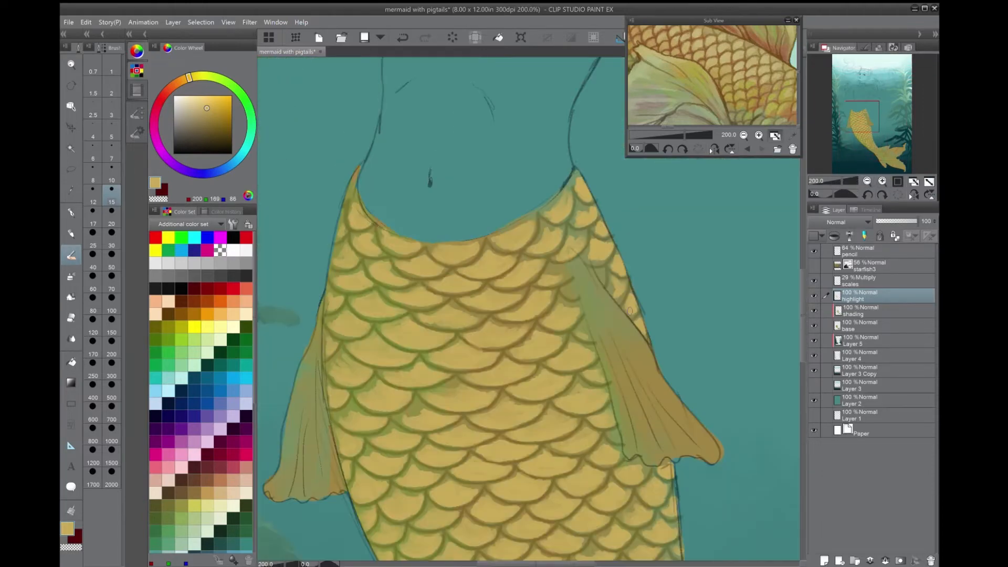
pyautogui.moveTo(374, 196)
pyautogui.mouseDown()
pyautogui.moveTo(401, 221)
pyautogui.moveTo(496, 214)
pyautogui.mouseUp()
pyautogui.moveTo(512, 207); pyautogui.dragTo(564, 160)
pyautogui.moveTo(375, 171); pyautogui.dragTo(420, 208)
pyautogui.moveTo(439, 200); pyautogui.dragTo(465, 202)
pyautogui.moveTo(485, 198); pyautogui.dragTo(510, 181)
pyautogui.hotkey('ctrl', '-')
pyautogui.hotkey('ctrl', '-')
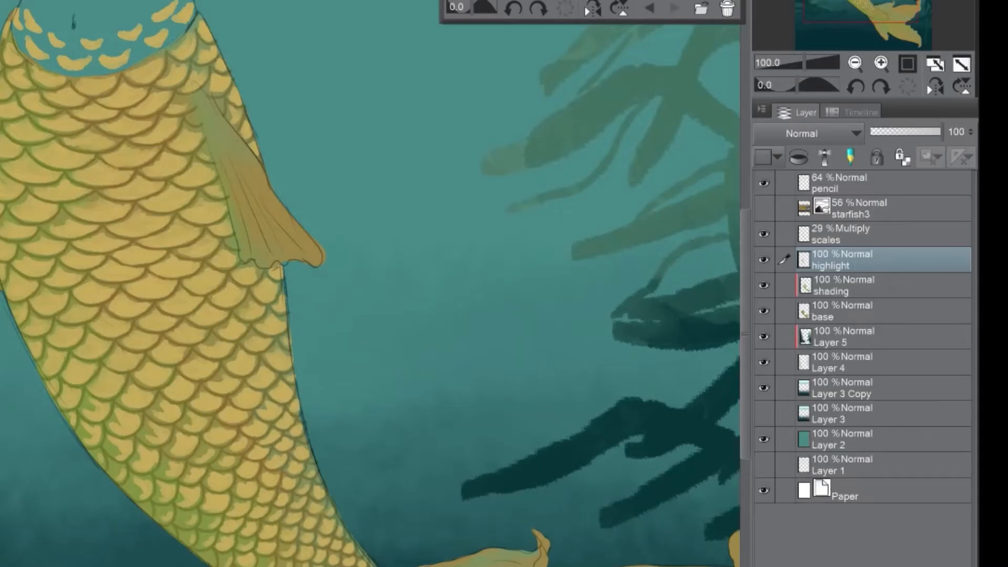
# - Add a layer named scale color directly above the highlight layer and clip it to that layer
pyautogui.hotkey('ctrl', 'shift', 'n')
pyautogui.doubleClick(855, 264)
pyautogui.write('scale co')
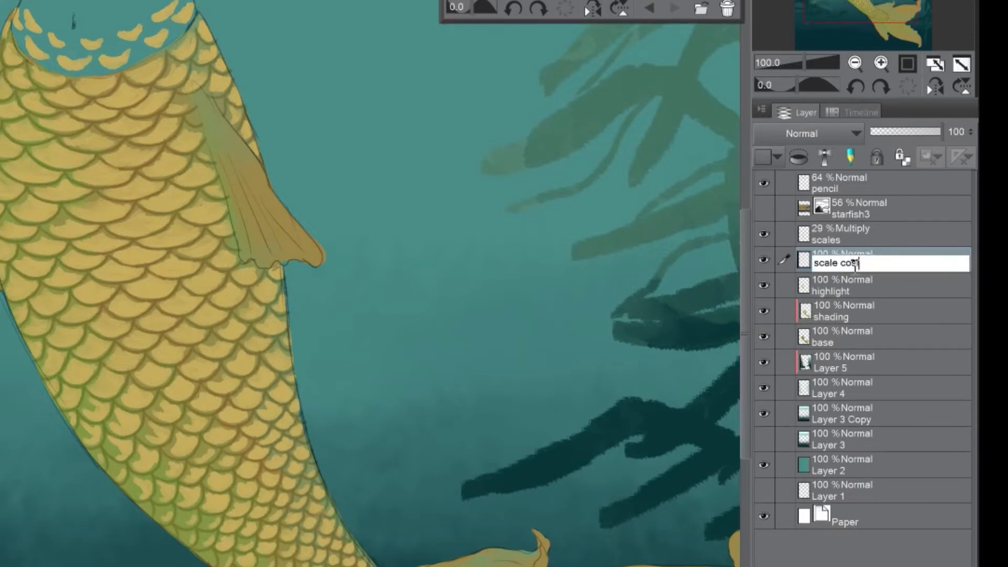
pyautogui.write('lor')
pyautogui.press('Return')
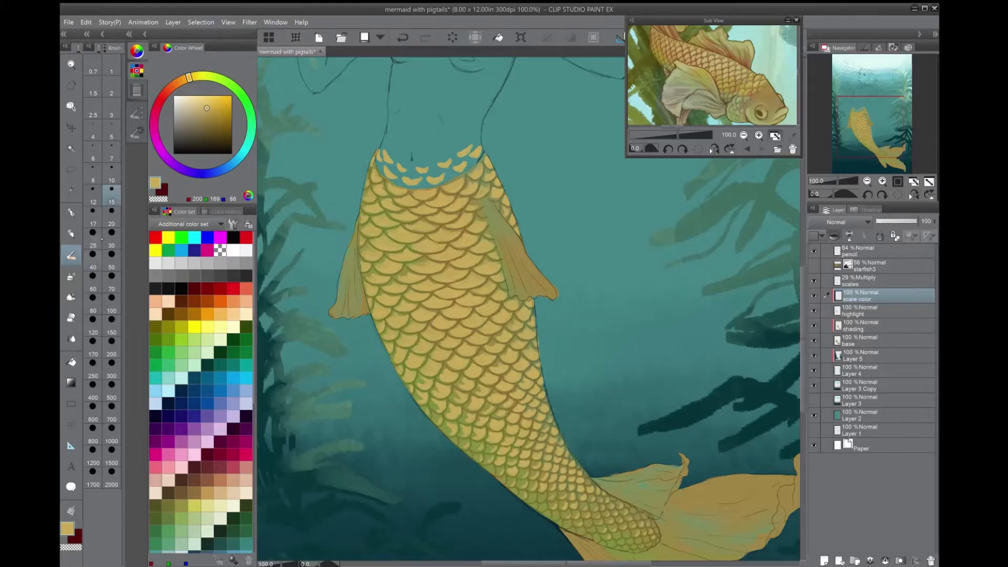
# - Choose a muted green (RGB 65, 129, 91) and colour the scales along the left side of the hips with brush size 70
pyautogui.click(112, 283)
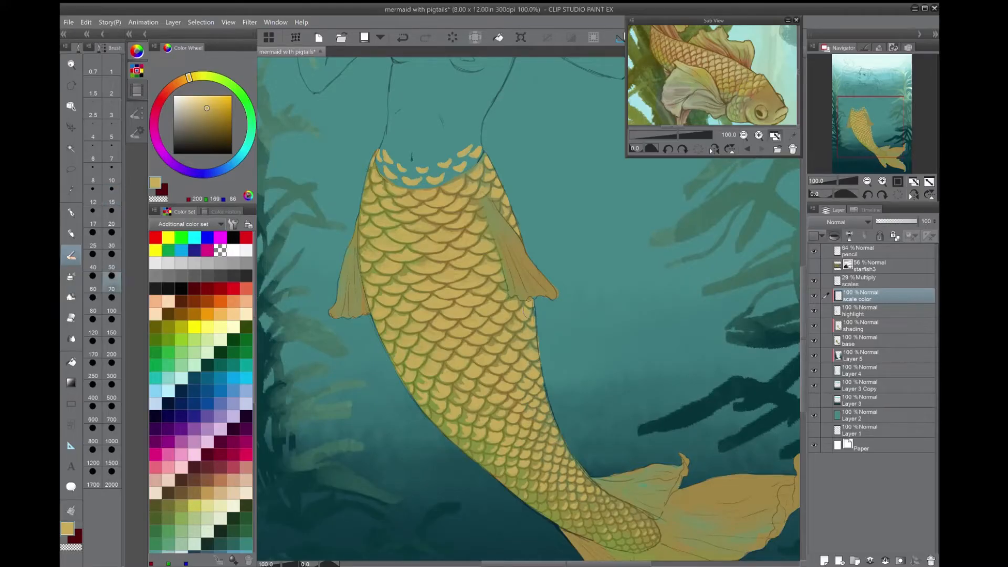
pyautogui.scroll(-1, 857, 133)
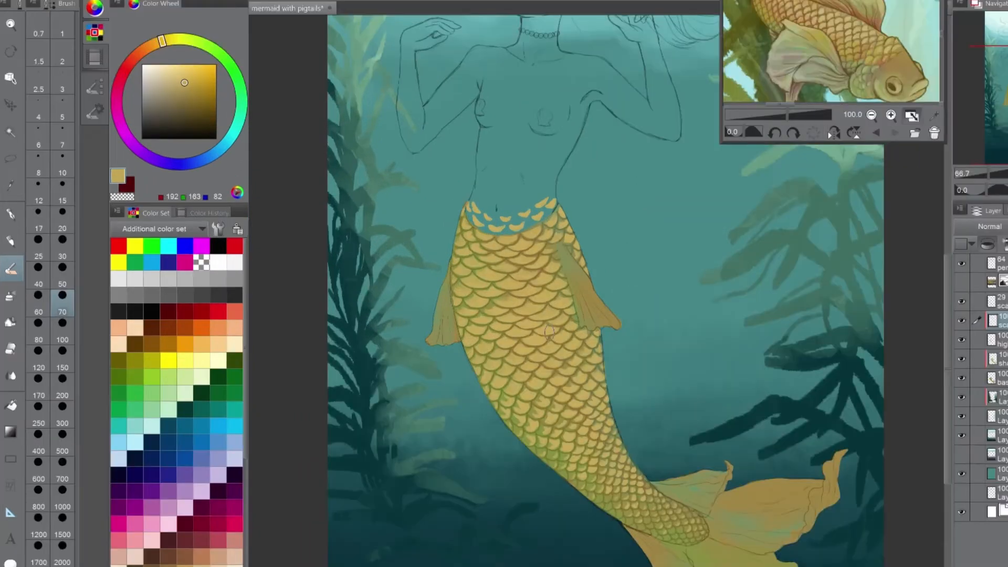
pyautogui.click(242, 95)
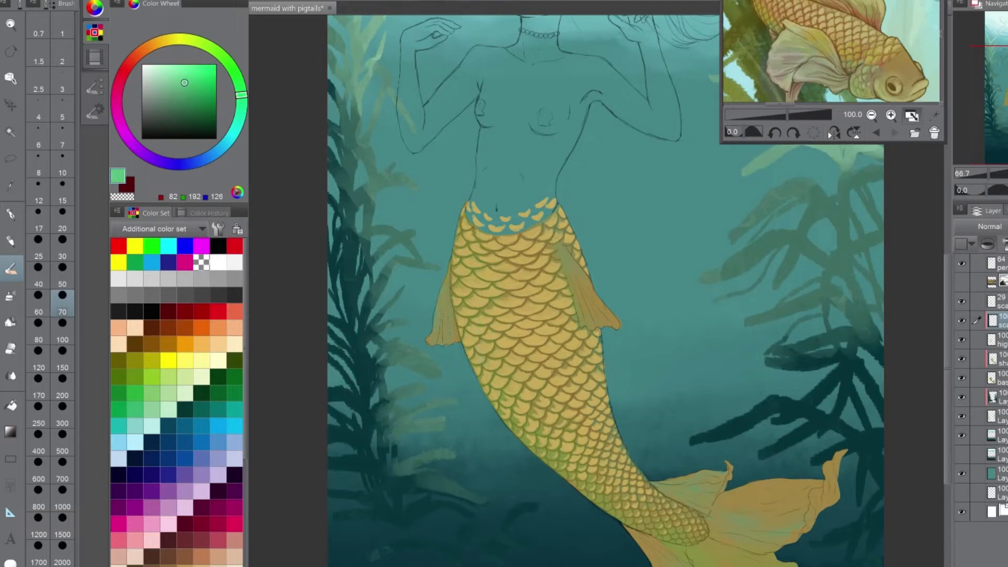
pyautogui.moveTo(184, 84); pyautogui.dragTo(178, 101)
pyautogui.moveTo(461, 299); pyautogui.dragTo(483, 389)
pyautogui.moveTo(461, 334)
pyautogui.mouseDown()
pyautogui.moveTo(460, 288)
pyautogui.moveTo(471, 339)
pyautogui.mouseUp()
# - With brush size 150, extend the muted green down the tail's left edge and add a lighter green beside it
pyautogui.click(62, 358)
pyautogui.moveTo(466, 228); pyautogui.dragTo(464, 275)
pyautogui.moveTo(488, 362); pyautogui.dragTo(602, 487)
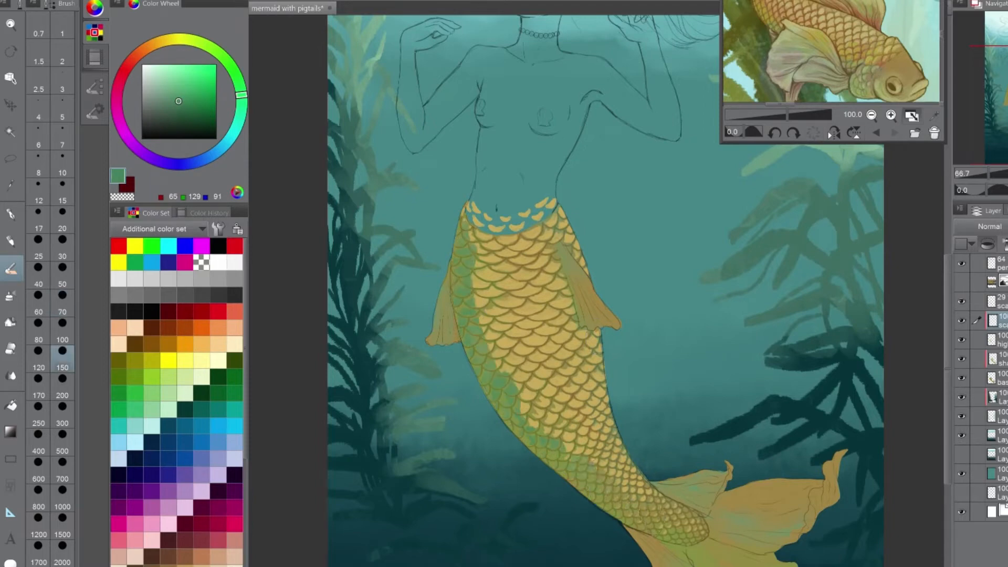
pyautogui.click(176, 88)
pyautogui.moveTo(517, 375); pyautogui.dragTo(526, 420)
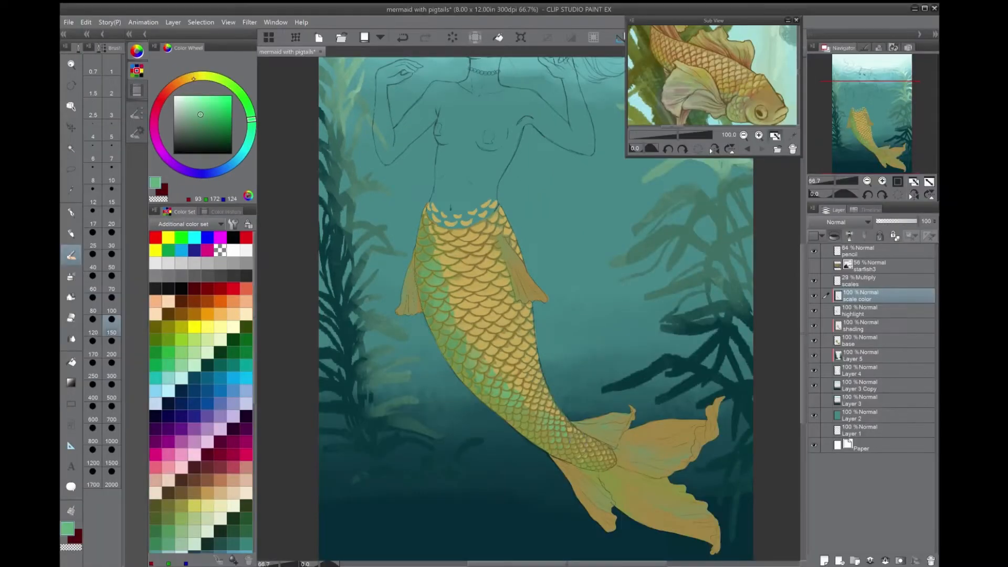
# - Mix a brownish orange (RGB 147, 97, 45) and sampled golds, and tint the scales along the tail's right side
pyautogui.click(183, 80)
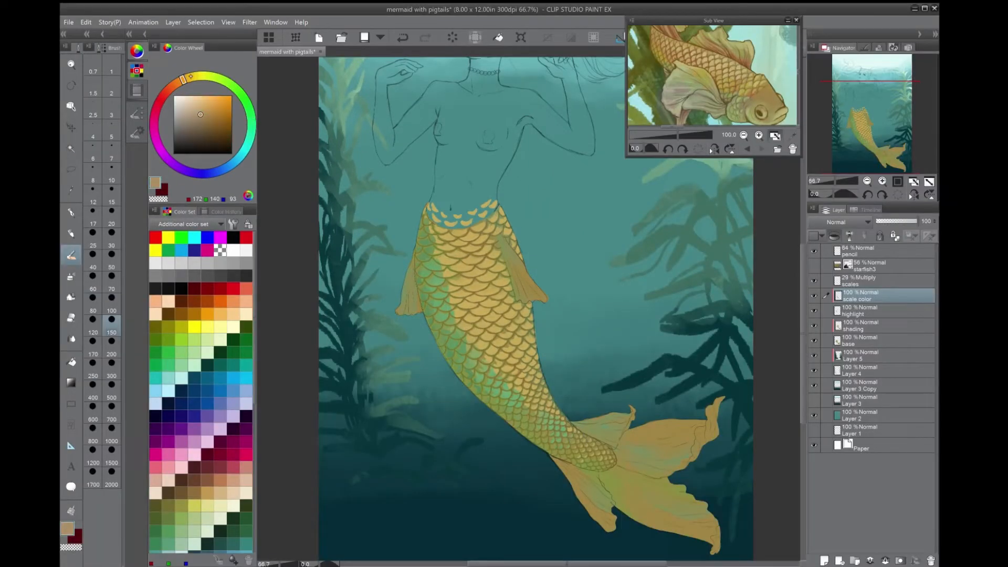
pyautogui.click(208, 115)
pyautogui.click(179, 82)
pyautogui.click(214, 119)
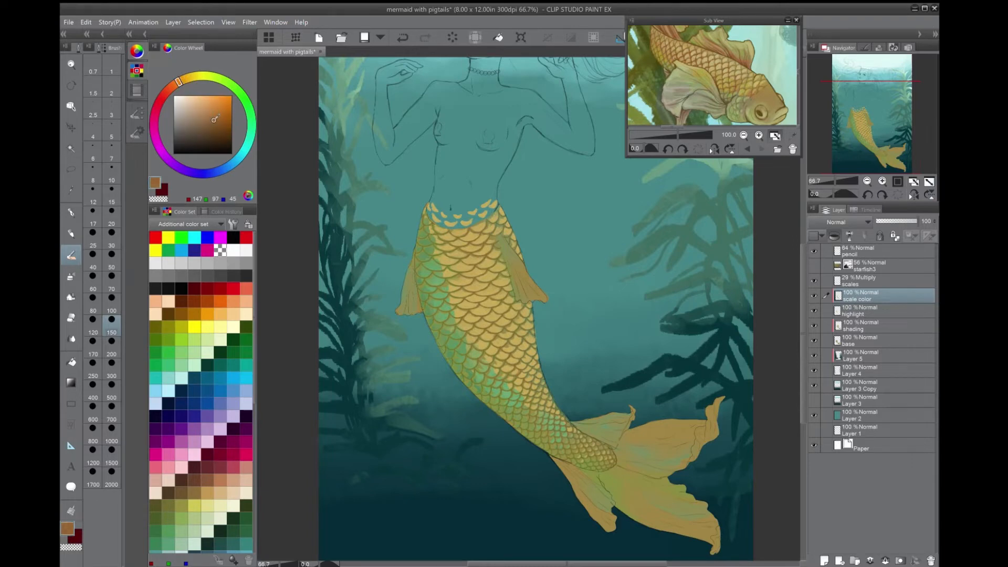
pyautogui.keyDown('alt'); pyautogui.click(469, 266); pyautogui.keyUp('alt')
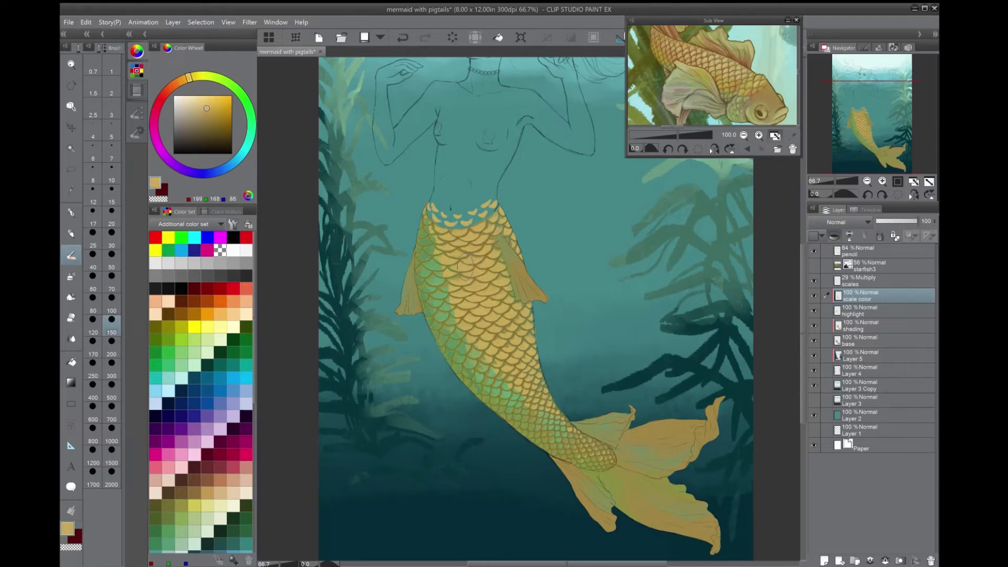
pyautogui.keyDown('alt'); pyautogui.click(482, 251); pyautogui.keyUp('alt')
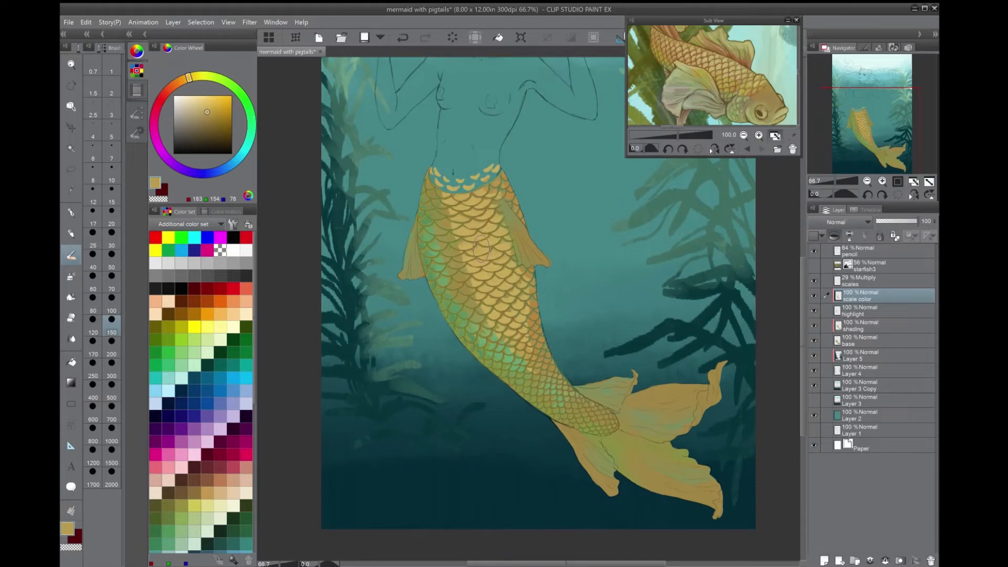
pyautogui.press('[')
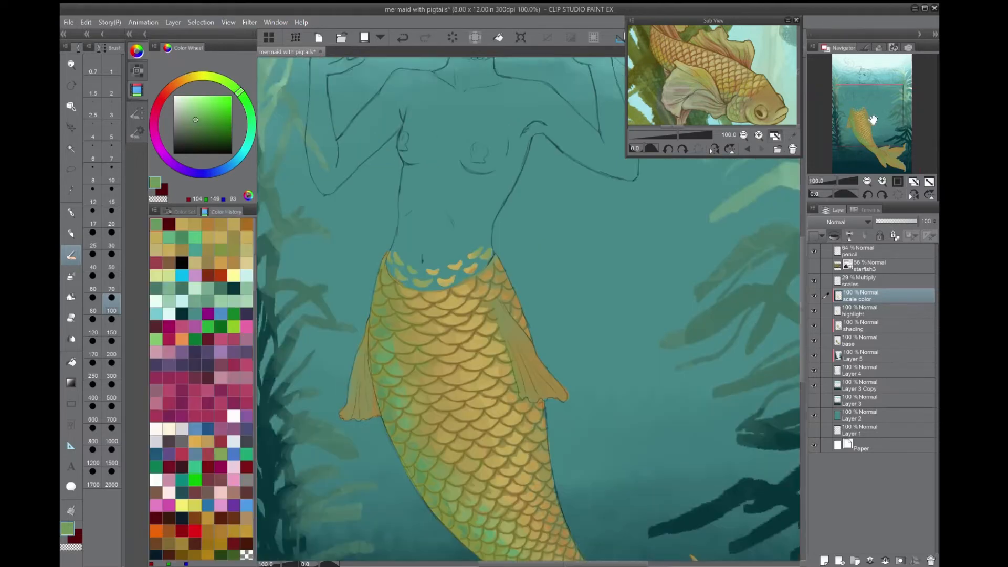
# - With light gold (RGB 230, 195, 101) and brush size 70, brighten the scales in the middle of the upper tail
pyautogui.moveTo(869, 114); pyautogui.dragTo(865, 126)
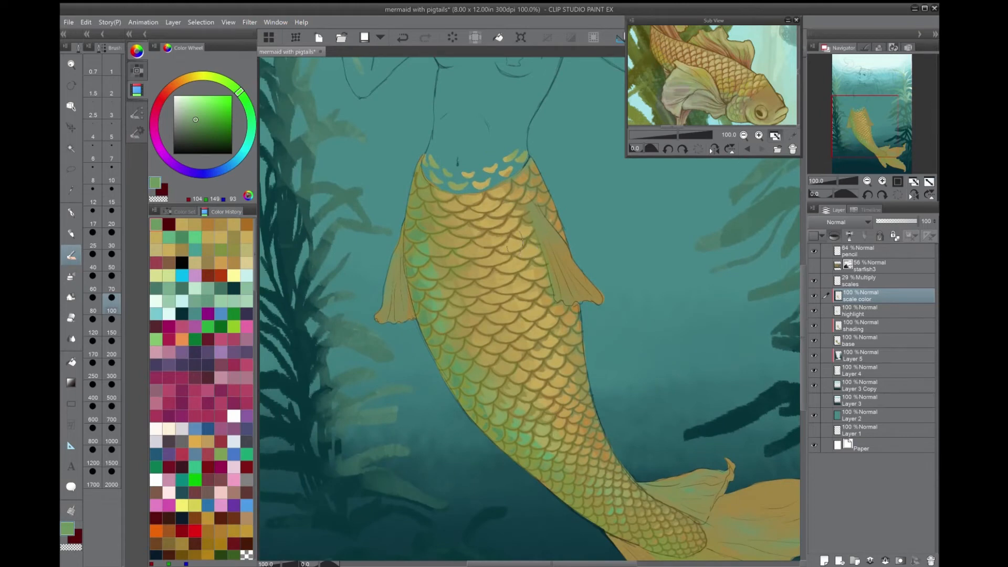
pyautogui.keyDown('alt'); pyautogui.click(517, 245); pyautogui.keyUp('alt')
pyautogui.click(206, 101)
pyautogui.click(111, 280)
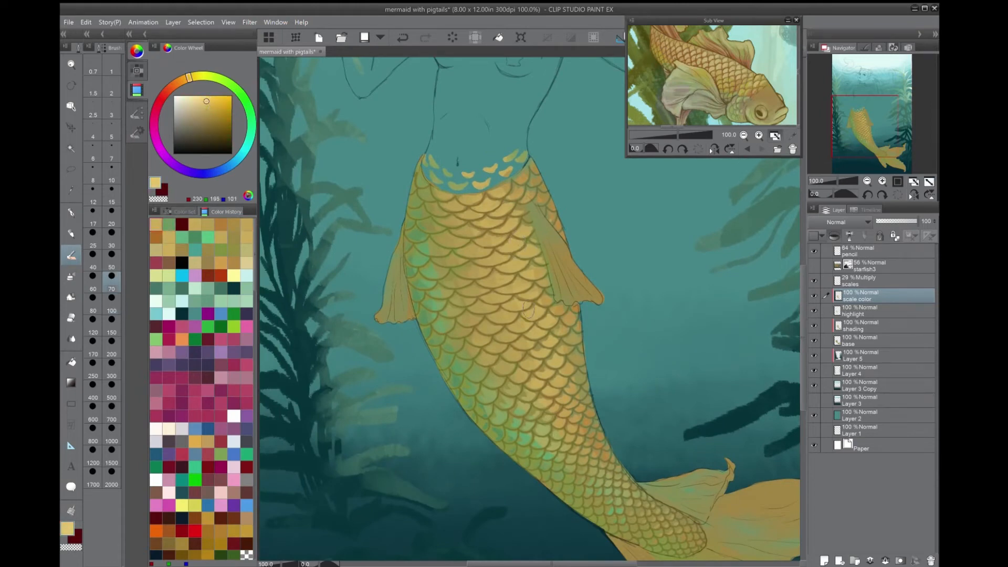
pyautogui.moveTo(499, 241); pyautogui.dragTo(490, 223)
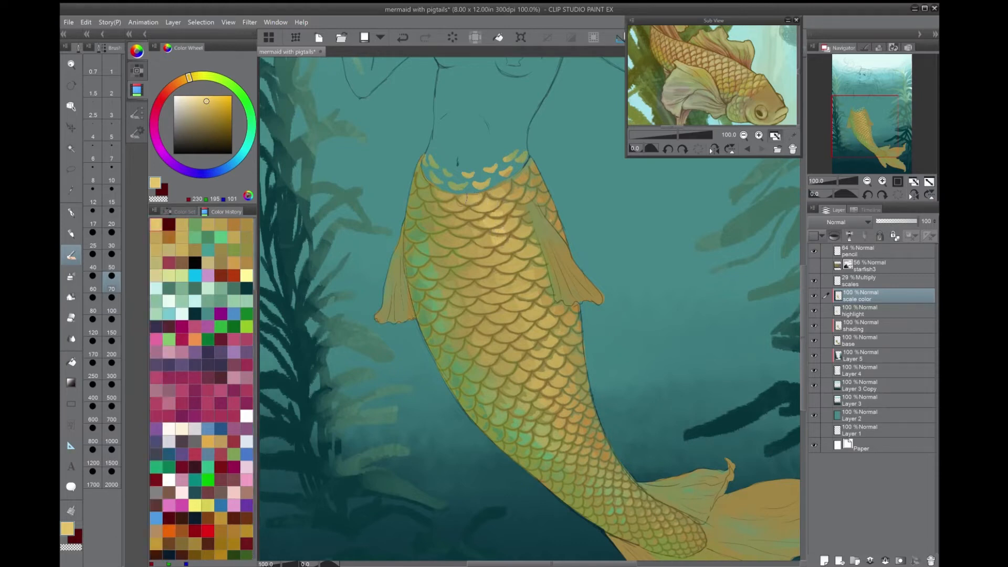
# - Continue the light gold brightening down the middle of the lower tail's scales with brush size 50
pyautogui.click(111, 267)
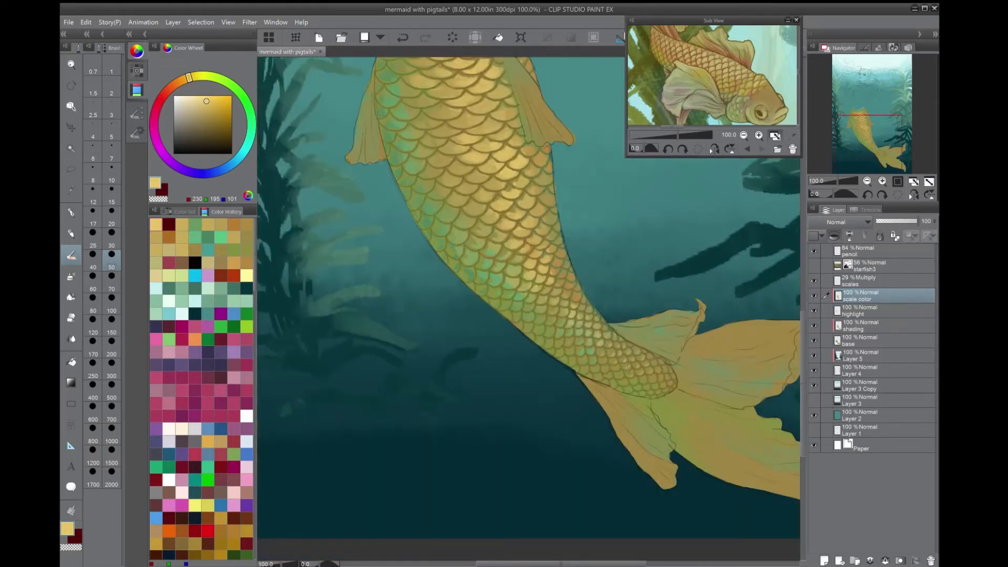
pyautogui.moveTo(862, 149)
pyautogui.mouseDown()
pyautogui.moveTo(866, 126)
pyautogui.moveTo(860, 134)
pyautogui.mouseUp()
pyautogui.hotkey('ctrl', '-')
pyautogui.hotkey('ctrl', '-')
pyautogui.hotkey('ctrl', '-')
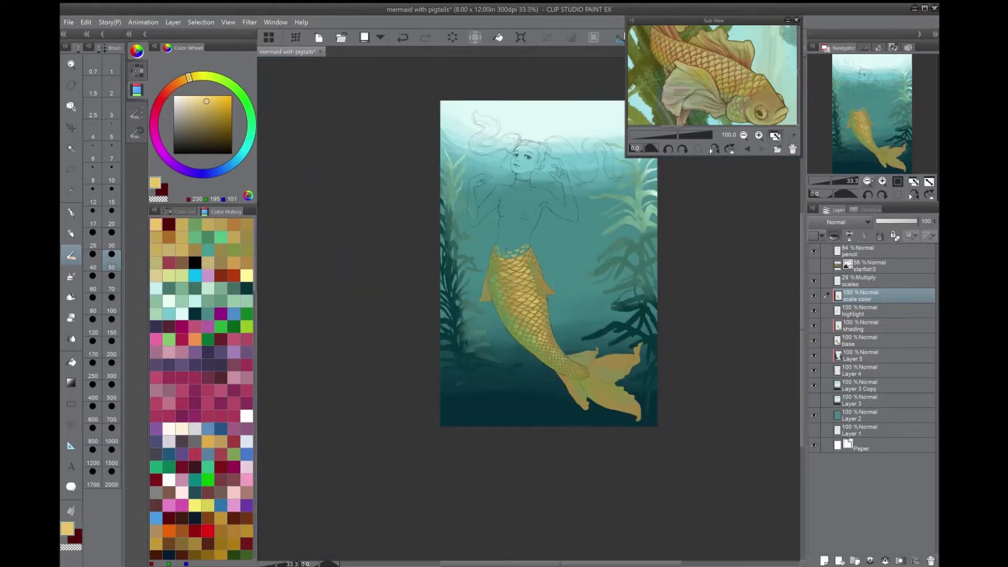
# - Add a new layer directly above the shading layer, clipped like it, for painting the fins
pyautogui.click(883, 182)
pyautogui.click(883, 181)
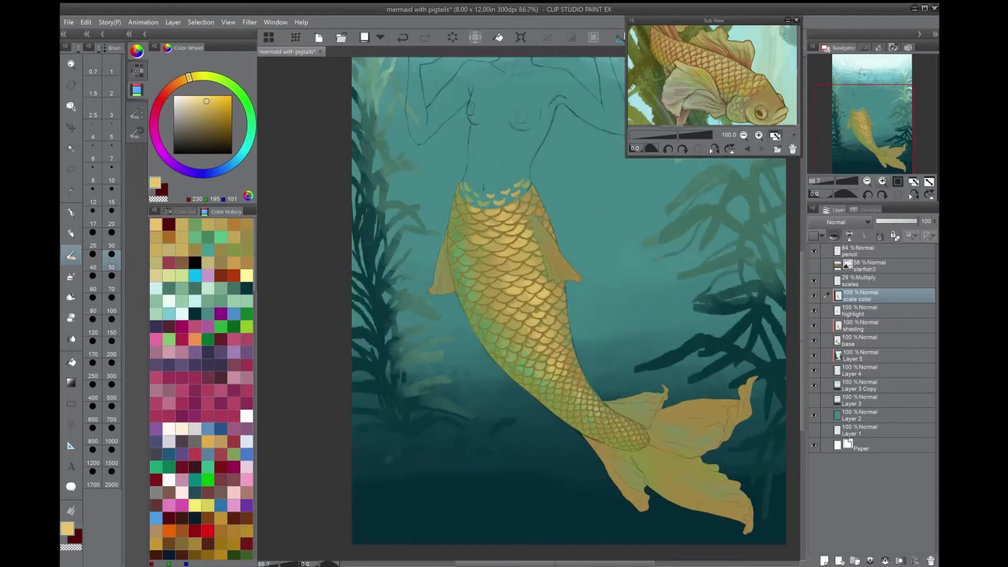
pyautogui.click(883, 182)
pyautogui.moveTo(888, 119); pyautogui.dragTo(893, 126)
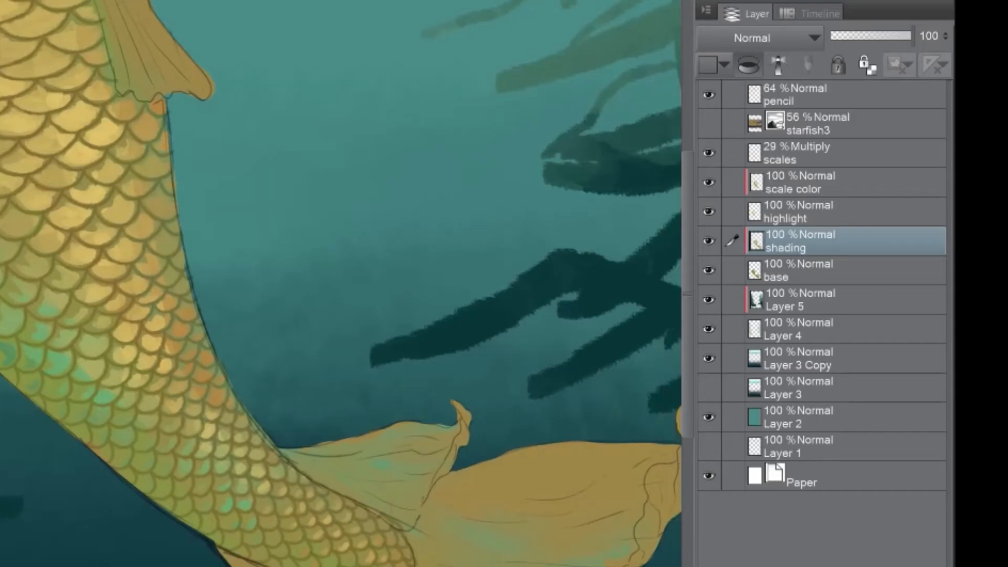
pyautogui.hotkey('ctrl', 'shift', 'n')
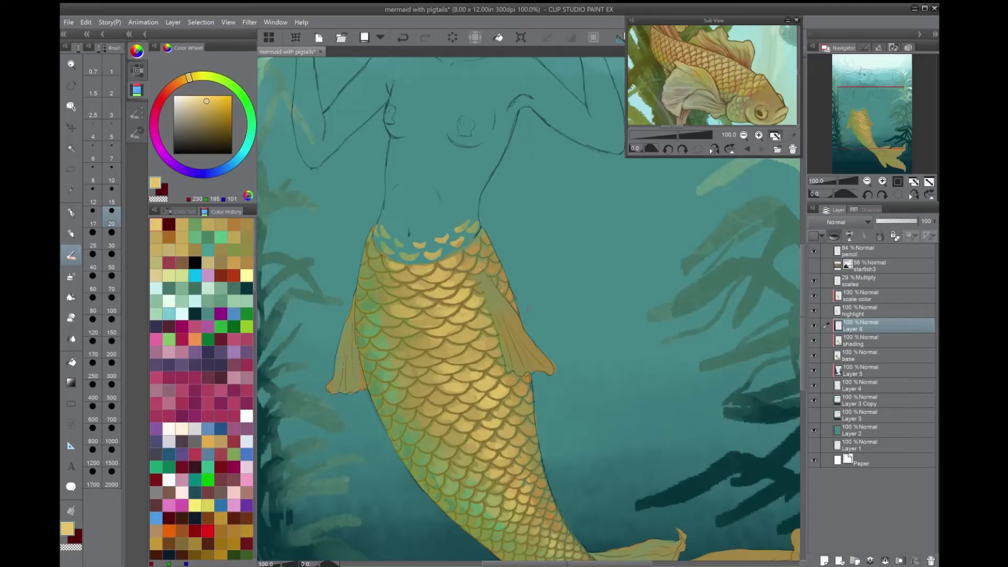
pyautogui.moveTo(884, 106); pyautogui.dragTo(861, 108)
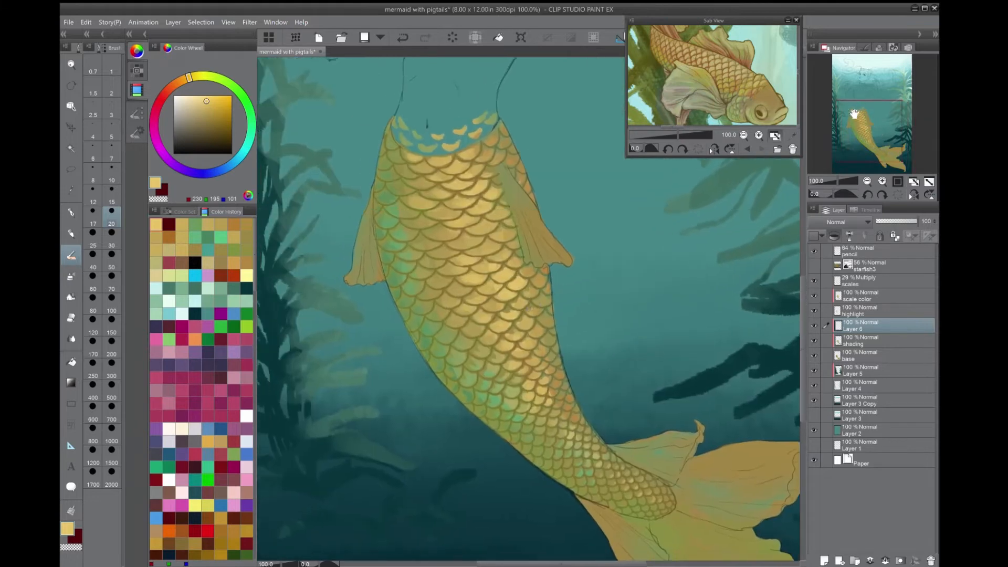
# - Paint light gold streaks along the folds of the right hip fin with brush size 20
pyautogui.moveTo(571, 262); pyautogui.dragTo(534, 206)
pyautogui.moveTo(562, 260); pyautogui.dragTo(517, 194)
pyautogui.moveTo(548, 264)
pyautogui.mouseDown()
pyautogui.moveTo(537, 236)
pyautogui.moveTo(529, 255)
pyautogui.mouseUp()
pyautogui.moveTo(529, 261); pyautogui.dragTo(514, 214)
# - Paint light gold highlights on the small upper tail fin and the ruffled edge of the large right tail fin
pyautogui.moveTo(468, 350); pyautogui.dragTo(447, 320)
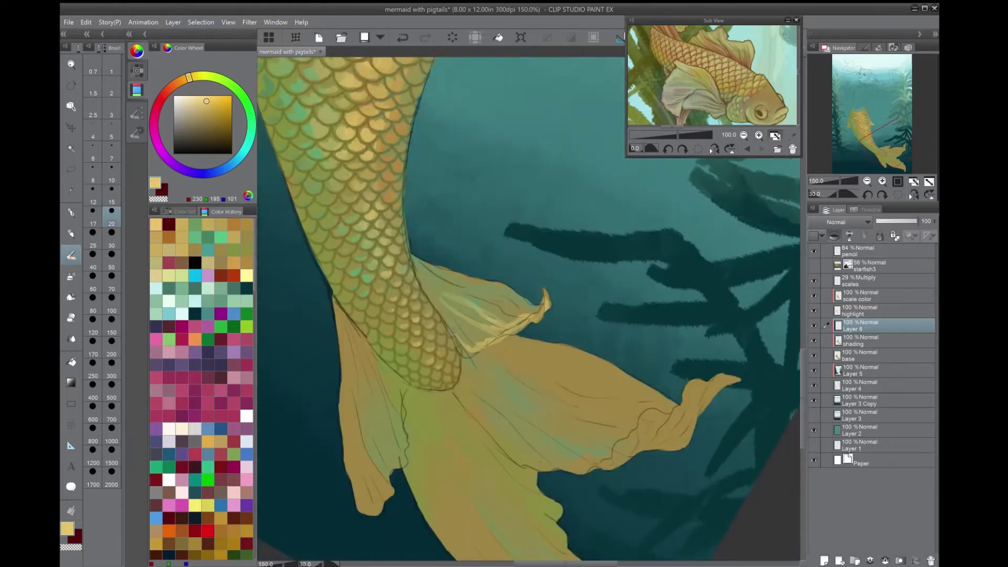
pyautogui.moveTo(470, 346)
pyautogui.mouseDown()
pyautogui.moveTo(453, 324)
pyautogui.moveTo(489, 346)
pyautogui.mouseUp()
pyautogui.moveTo(893, 145); pyautogui.dragTo(893, 172)
pyautogui.moveTo(652, 306)
pyautogui.mouseDown()
pyautogui.moveTo(670, 276)
pyautogui.moveTo(646, 286)
pyautogui.moveTo(644, 302)
pyautogui.moveTo(632, 300)
pyautogui.moveTo(626, 317)
pyautogui.mouseUp()
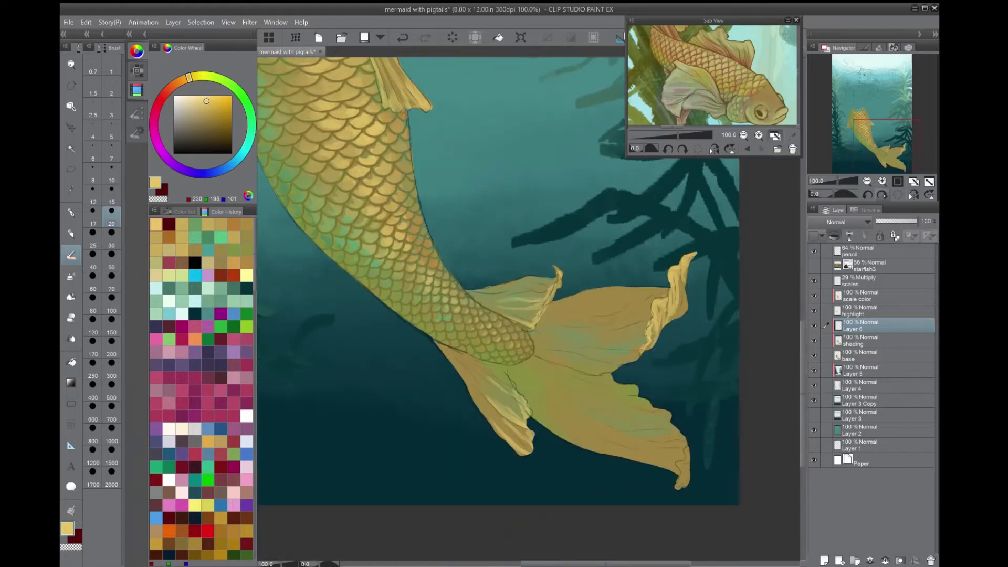
# - Add light gold highlights to the small lower-left tail fin and along the ruffled edge of the large lower fin
pyautogui.press('^')
pyautogui.moveTo(458, 401); pyautogui.dragTo(470, 427)
pyautogui.moveTo(448, 335); pyautogui.dragTo(496, 377)
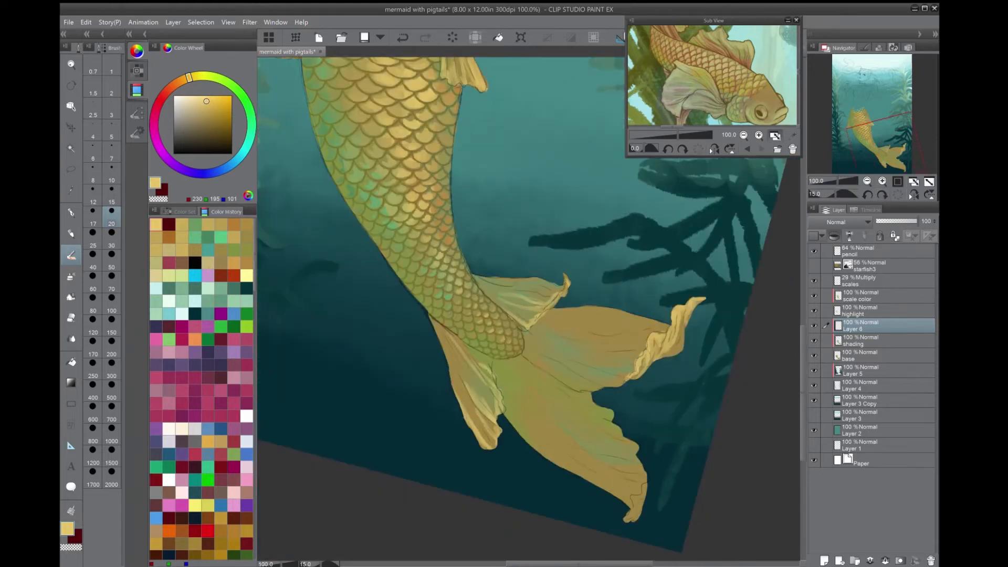
pyautogui.moveTo(625, 519)
pyautogui.mouseDown()
pyautogui.moveTo(648, 489)
pyautogui.moveTo(629, 435)
pyautogui.moveTo(558, 392)
pyautogui.mouseUp()
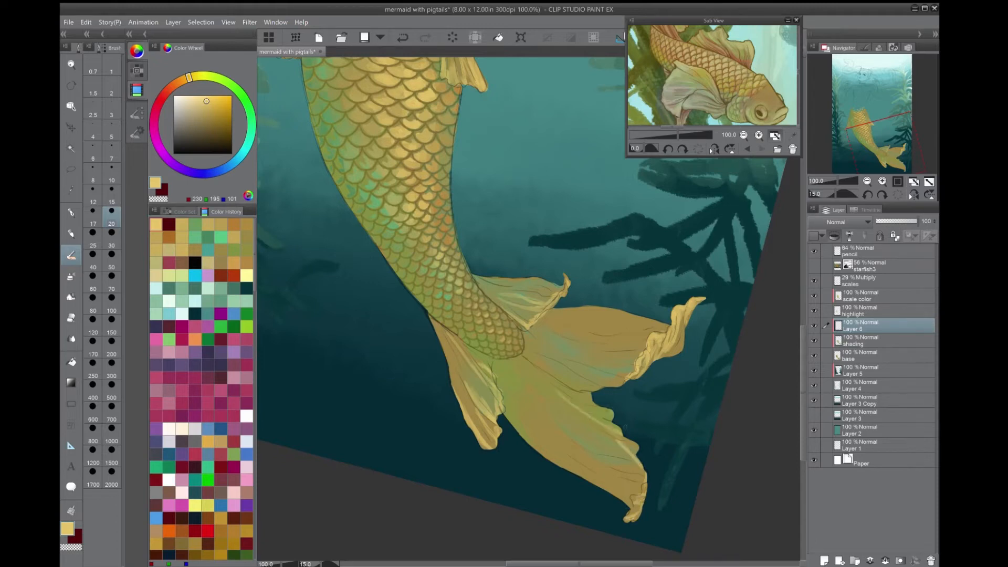
pyautogui.press('-')
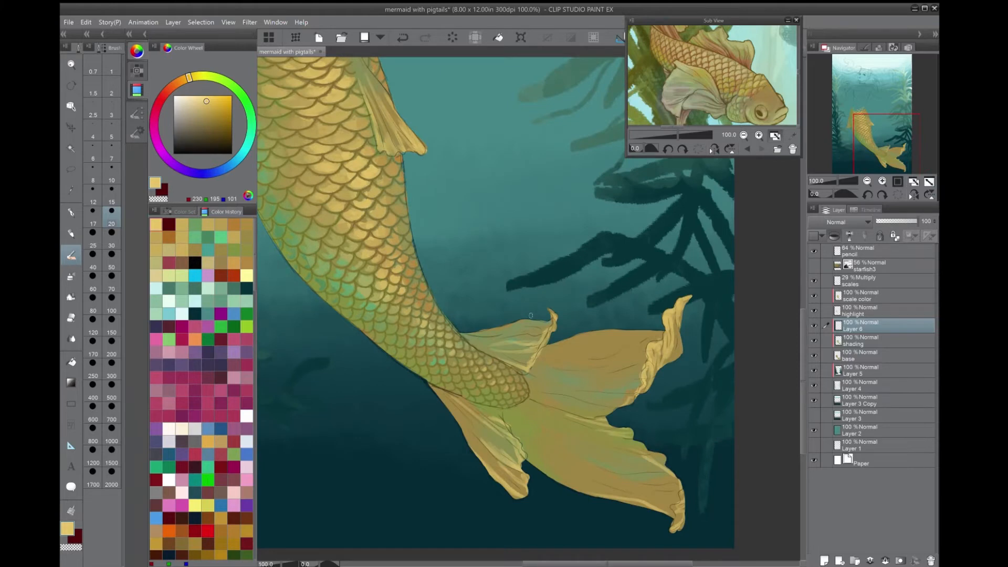
# - Sample a darker gold from the large right tail fin and paint shadows in the folds of its ruffled edge
pyautogui.keyDown('alt'); pyautogui.click(672, 327); pyautogui.keyUp('alt')
pyautogui.moveTo(670, 317)
pyautogui.mouseDown()
pyautogui.moveTo(673, 345)
pyautogui.moveTo(682, 302)
pyautogui.moveTo(671, 359)
pyautogui.moveTo(650, 367)
pyautogui.moveTo(653, 349)
pyautogui.moveTo(645, 384)
pyautogui.mouseUp()
pyautogui.moveTo(646, 372); pyautogui.dragTo(642, 392)
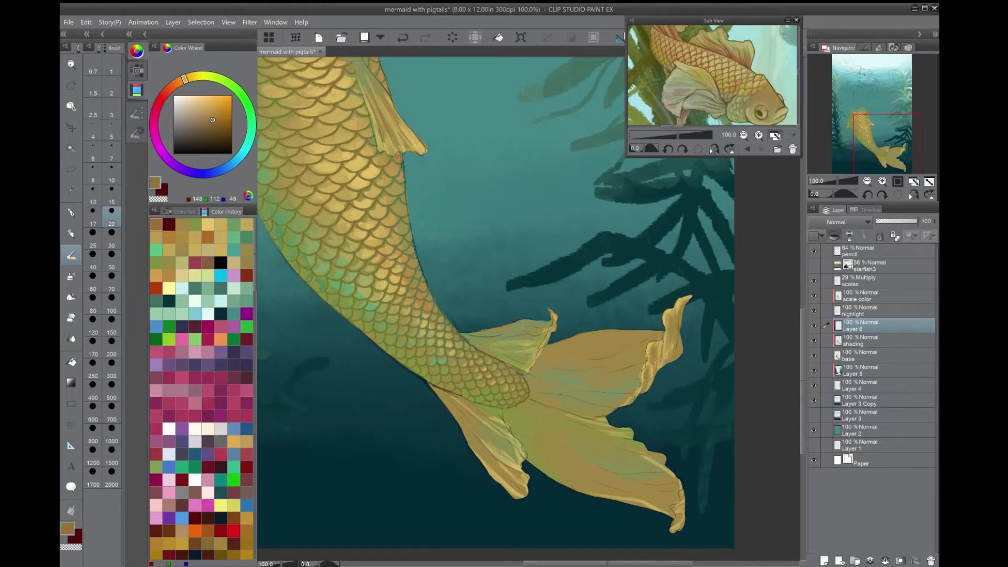
pyautogui.moveTo(670, 351); pyautogui.dragTo(658, 371)
pyautogui.moveTo(658, 375); pyautogui.dragTo(649, 384)
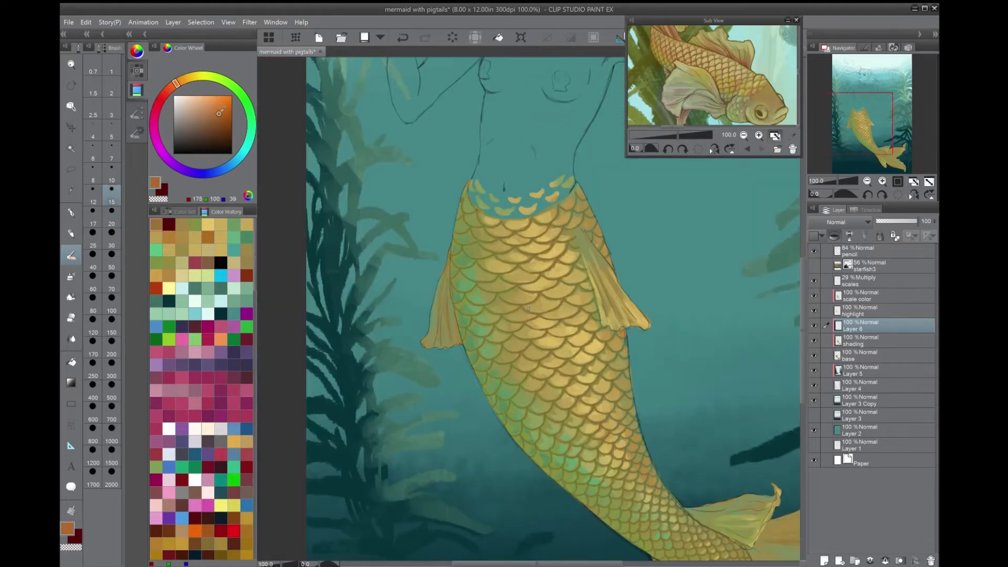
# - Paint orange-brown (RGB 175, 100, 39) streaks on the left hip fin with brush size 15, undoing the last stroke
pyautogui.moveTo(449, 259); pyautogui.dragTo(453, 330)
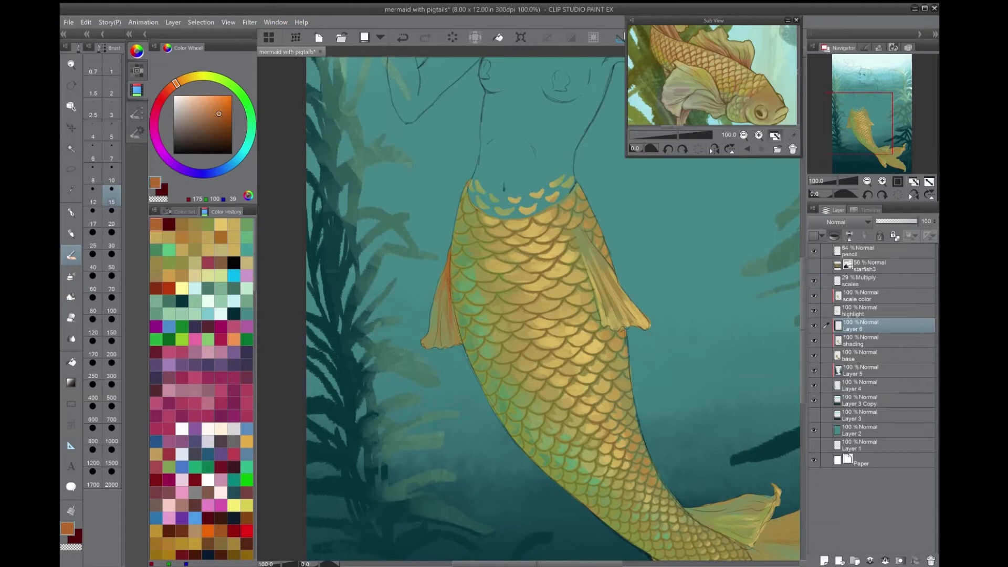
pyautogui.click(867, 180)
pyautogui.click(867, 180)
pyautogui.moveTo(886, 129); pyautogui.dragTo(894, 136)
pyautogui.click(882, 181)
pyautogui.hotkey('ctrl', 'z')
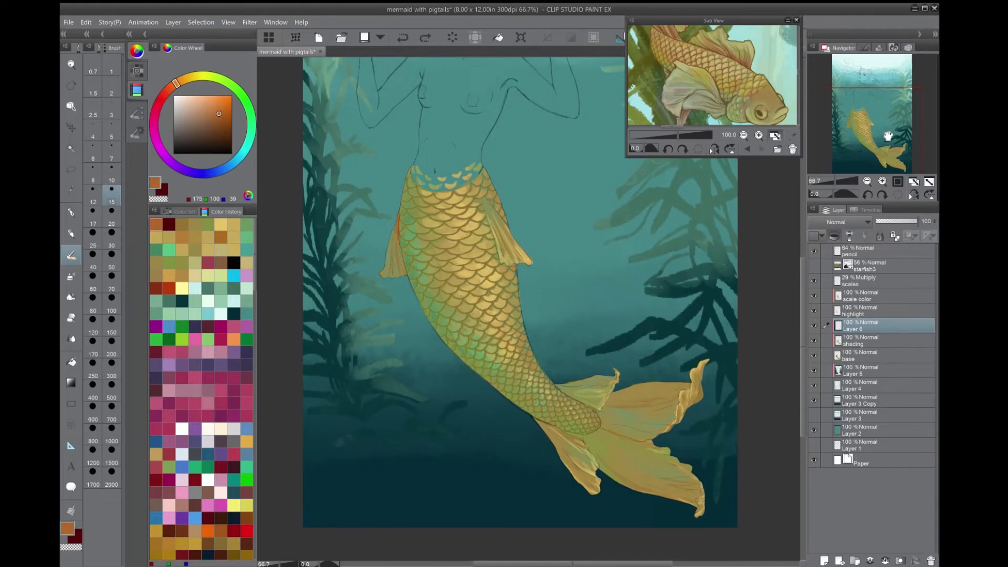
# - Try shading the inner edge of the left hip fin with dark olive (RGB 78, 84, 12) at brush size 15
pyautogui.moveTo(881, 125); pyautogui.dragTo(877, 115)
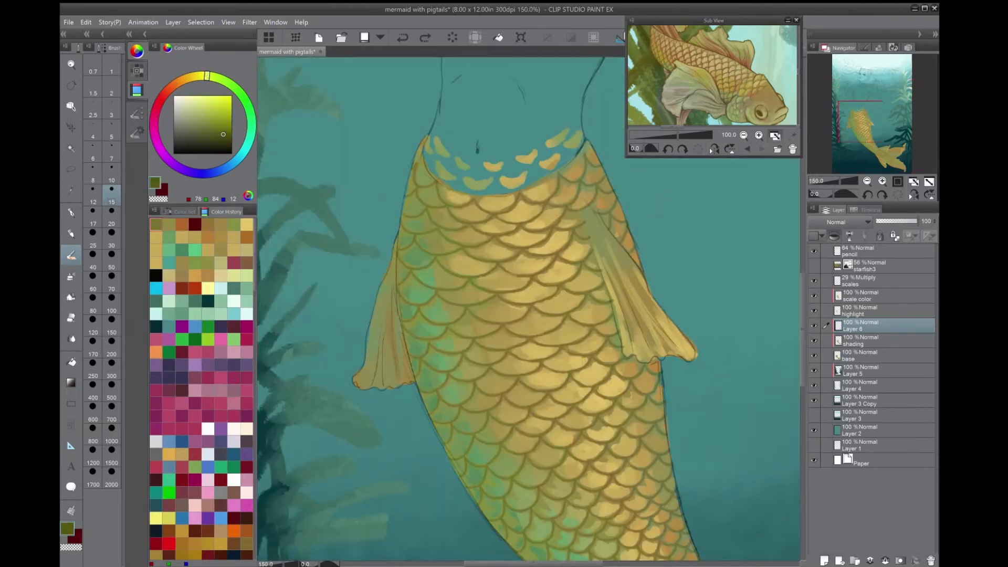
pyautogui.moveTo(397, 245); pyautogui.dragTo(397, 307)
pyautogui.moveTo(393, 270)
pyautogui.mouseDown()
pyautogui.moveTo(383, 335)
pyautogui.moveTo(393, 296)
pyautogui.moveTo(390, 353)
pyautogui.mouseUp()
pyautogui.moveTo(397, 290); pyautogui.dragTo(397, 360)
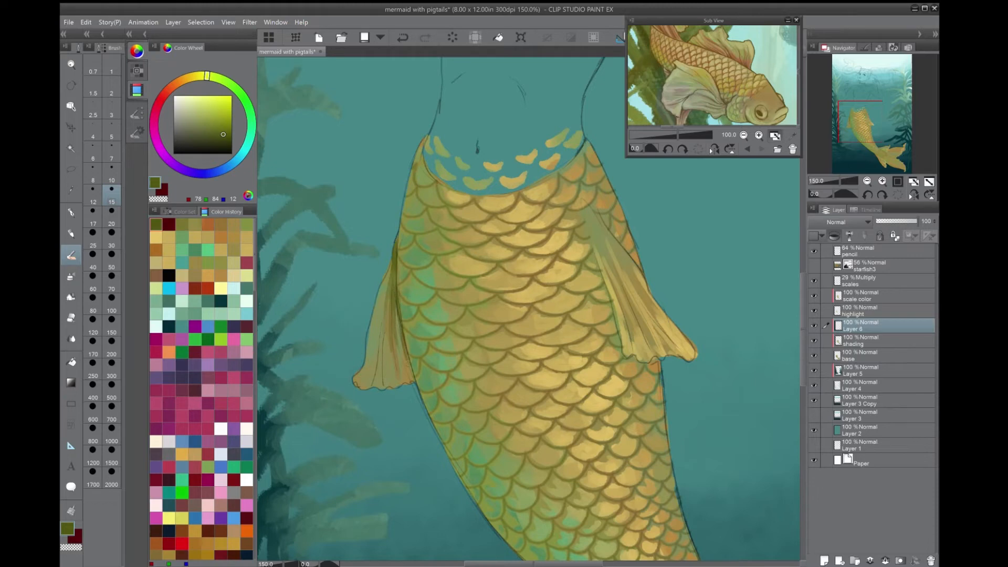
pyautogui.click(867, 181)
pyautogui.click(868, 181)
pyautogui.click(867, 181)
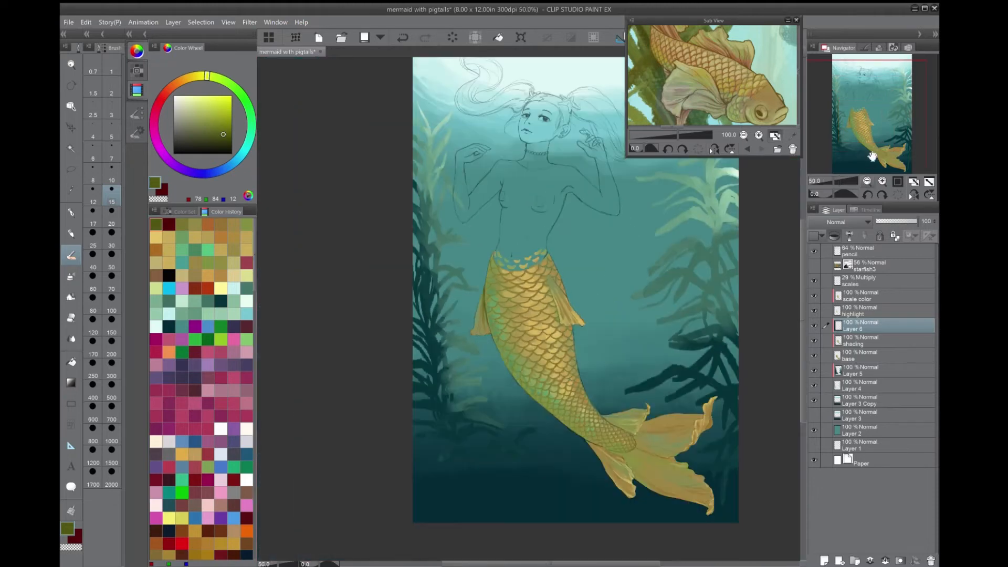
# - Switch to a dark green (RGB 41, 94, 8) and undo the recent shading strokes on the left hip fin
pyautogui.click(232, 85)
pyautogui.click(227, 133)
pyautogui.scroll(3, 483, 291)
pyautogui.hotkey('ctrl', 'z')
pyautogui.hotkey('ctrl', 'z')
pyautogui.hotkey('ctrl', 'z')
pyautogui.hotkey('ctrl', 'z')
pyautogui.hotkey('ctrl', 'z')
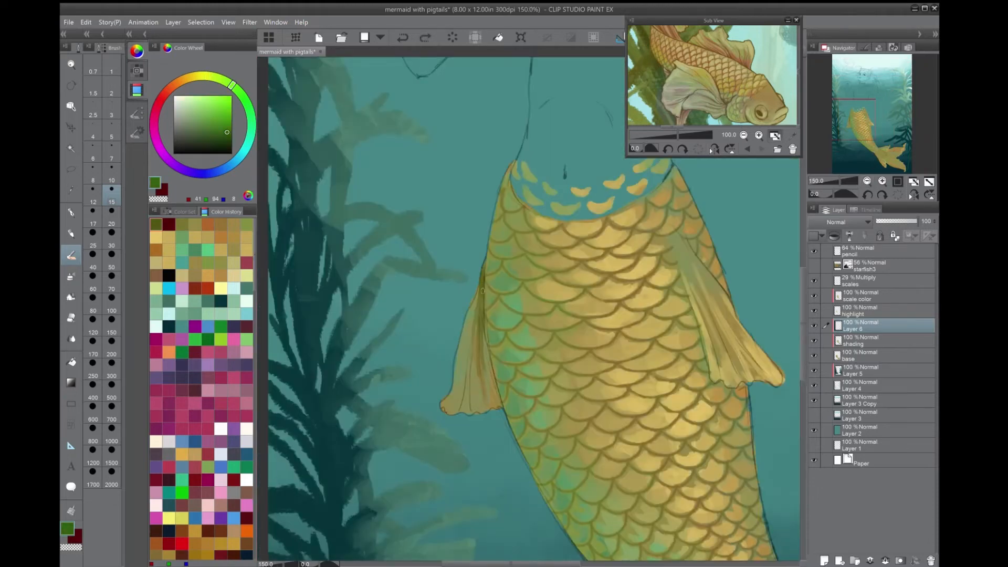
pyautogui.hotkey('ctrl', 'z')
pyautogui.hotkey('ctrl', 'z')
pyautogui.hotkey('ctrl', 'z')
pyautogui.hotkey('ctrl', 'z')
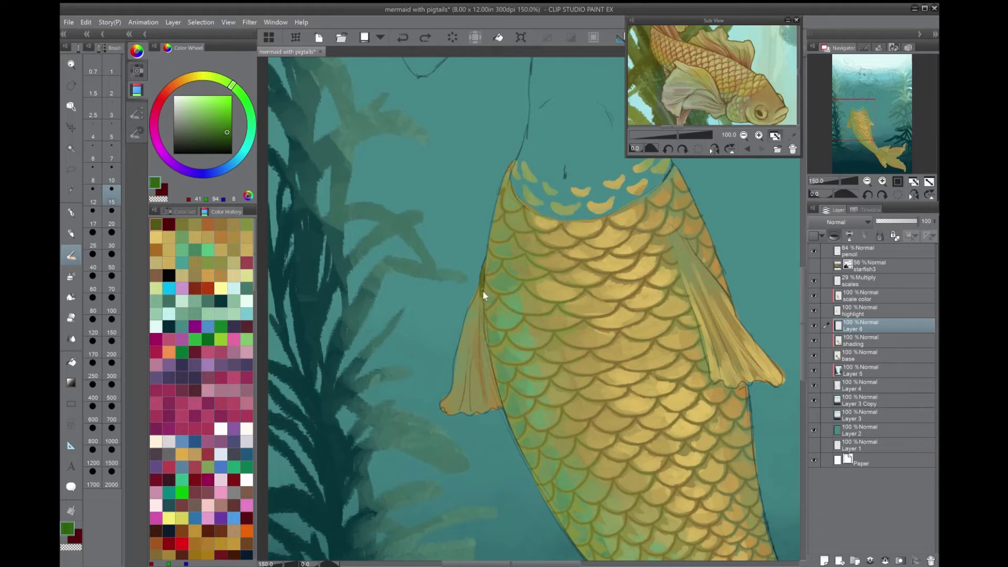
# - Shade the inner edge and folds of the left hip fin with a dark green (RGB 37, 82, 9) at brush size 15
pyautogui.moveTo(483, 288); pyautogui.dragTo(487, 331)
pyautogui.click(226, 134)
pyautogui.moveTo(482, 290)
pyautogui.mouseDown()
pyautogui.moveTo(482, 331)
pyautogui.moveTo(475, 316)
pyautogui.moveTo(490, 375)
pyautogui.mouseUp()
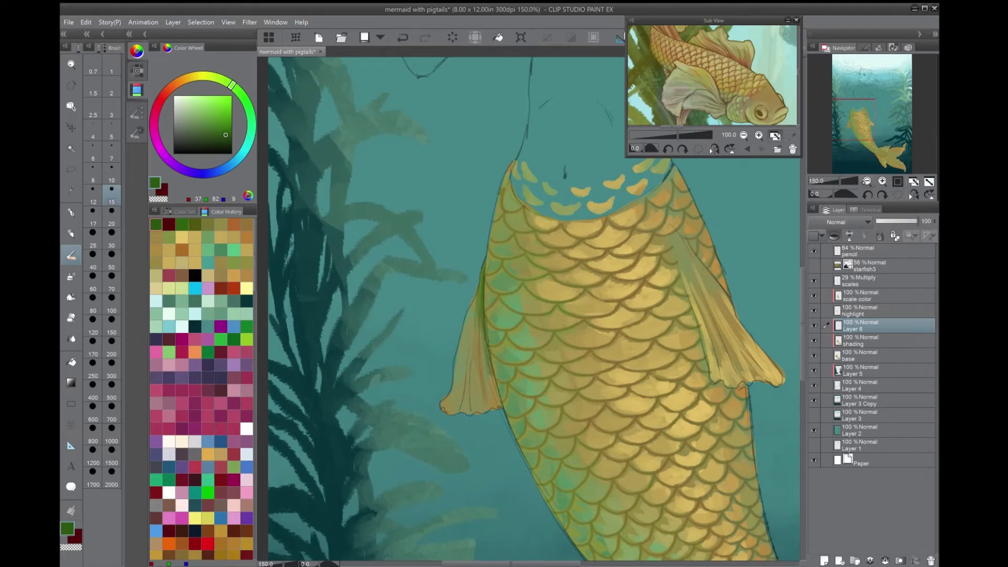
pyautogui.hotkey('ctrl', '-')
pyautogui.hotkey('ctrl', '+')
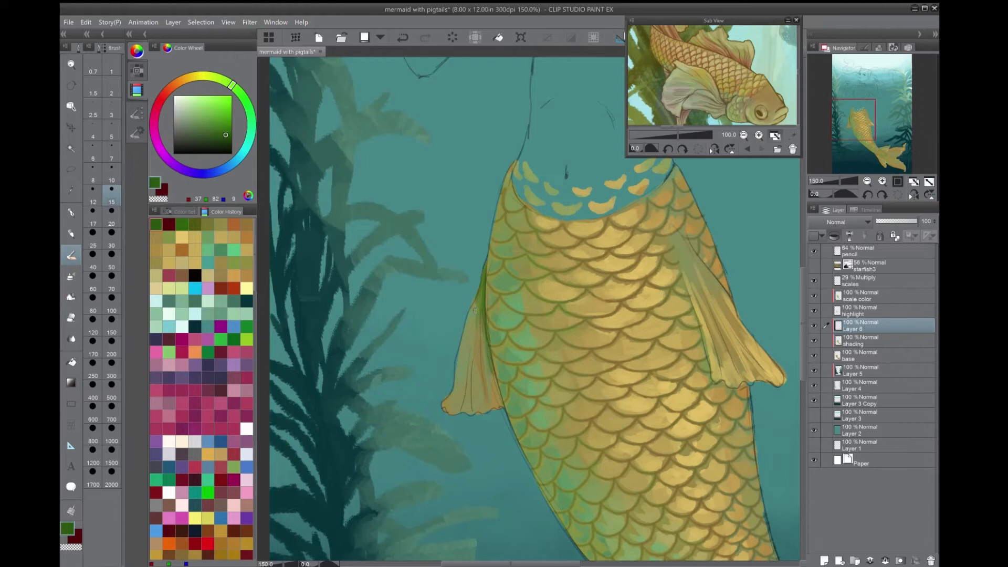
pyautogui.moveTo(473, 371); pyautogui.dragTo(472, 403)
pyautogui.moveTo(479, 319); pyautogui.dragTo(486, 386)
pyautogui.moveTo(485, 347); pyautogui.dragTo(498, 402)
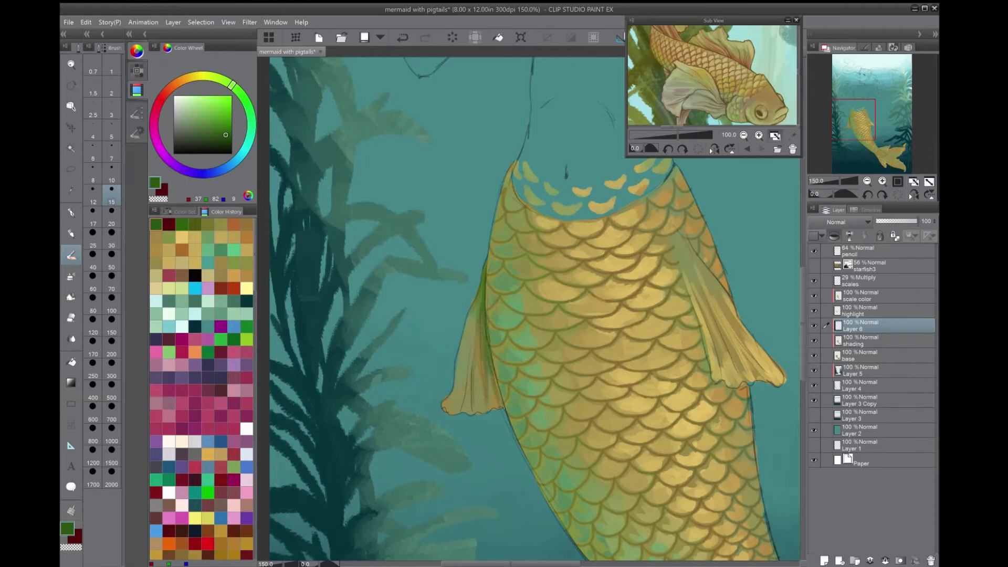
pyautogui.hotkey('ctrl', '-')
# - Paint teal green (RGB 37, 112, 89) streaks outward from the base of the large lower tail fin
pyautogui.moveTo(885, 120); pyautogui.dragTo(879, 122)
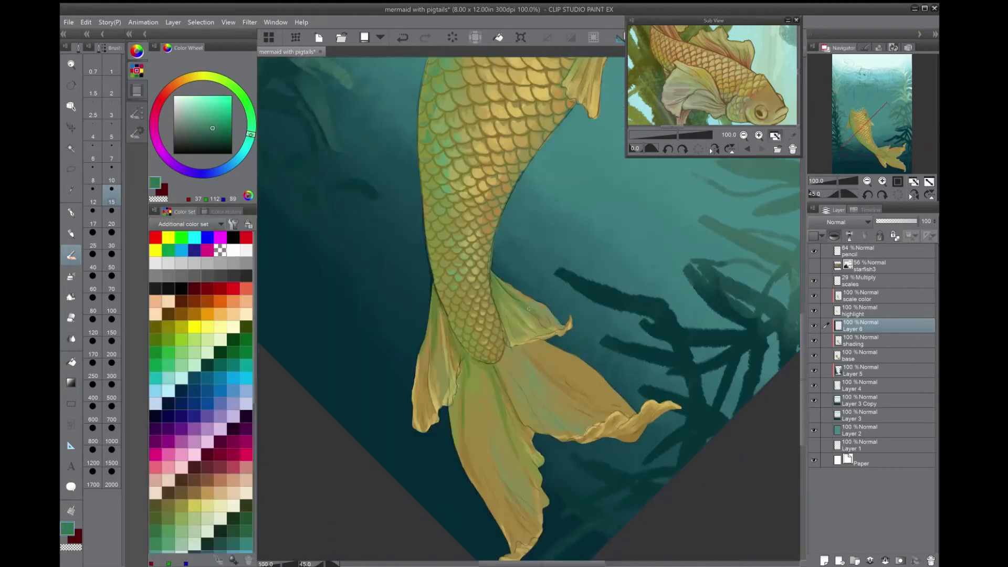
pyautogui.moveTo(491, 386); pyautogui.dragTo(515, 454)
pyautogui.click(867, 195)
pyautogui.click(867, 194)
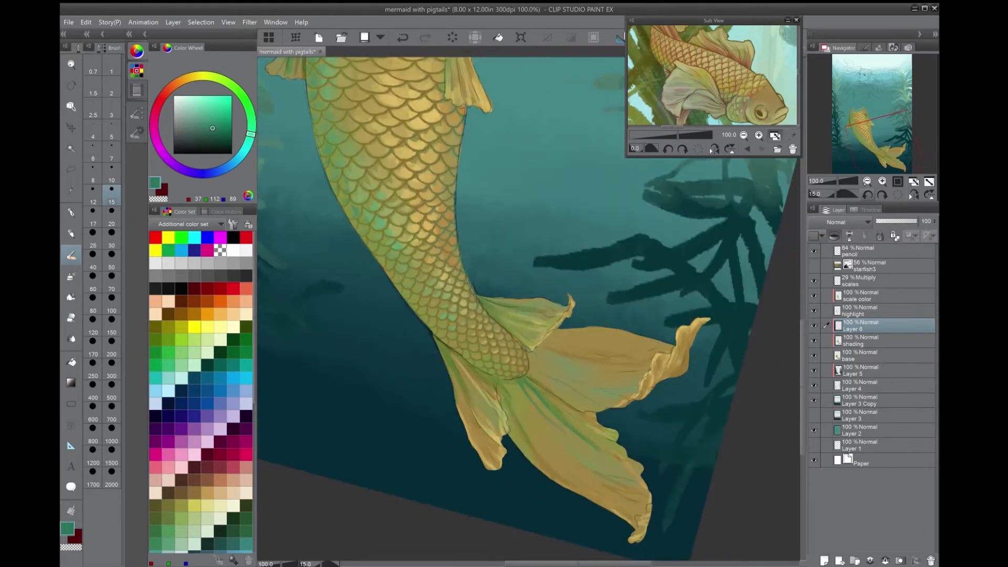
# - Examine how the tail and fin colours read within the whole composition and up close
pyautogui.click(868, 182)
pyautogui.click(867, 181)
pyautogui.click(867, 182)
pyautogui.click(867, 182)
pyautogui.click(867, 181)
pyautogui.click(867, 182)
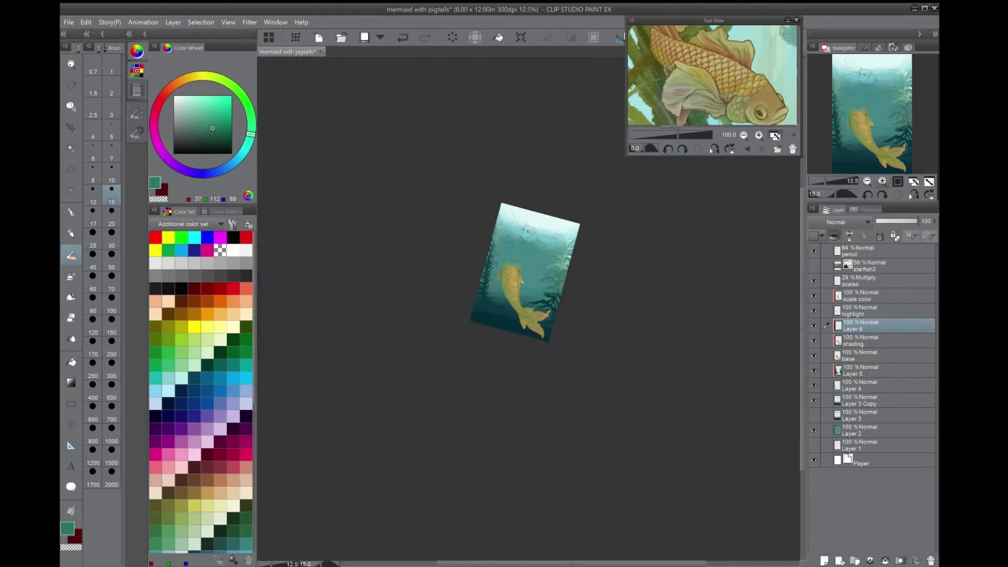
pyautogui.click(883, 182)
pyautogui.click(882, 182)
pyautogui.click(883, 182)
pyautogui.click(883, 182)
pyautogui.click(882, 181)
pyautogui.moveTo(871, 130); pyautogui.dragTo(874, 135)
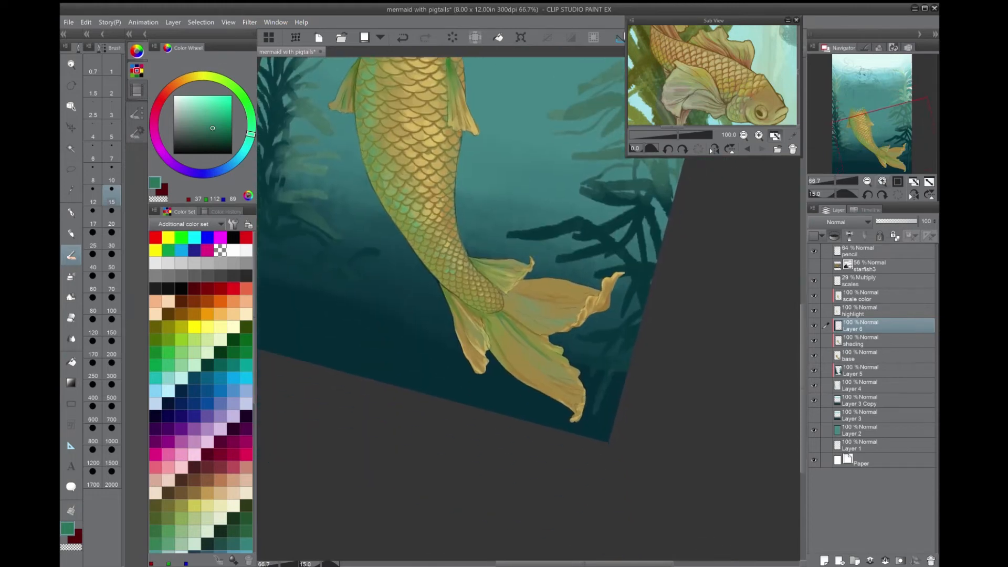
# - Deepen the teal green (RGB 37, 112, 89) shading where the large lower tail lobe meets the small lower fin
pyautogui.click(883, 182)
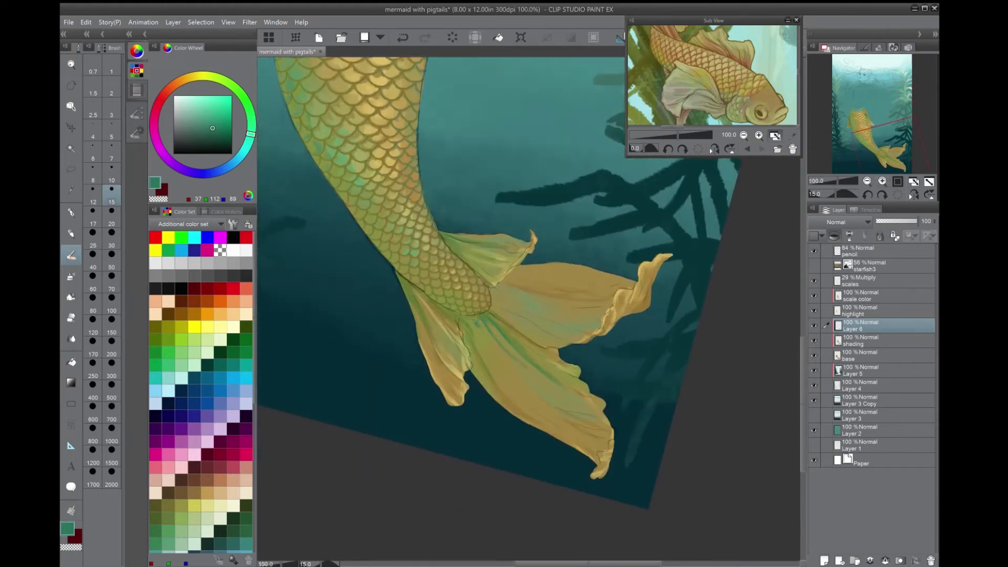
pyautogui.moveTo(461, 322); pyautogui.dragTo(471, 353)
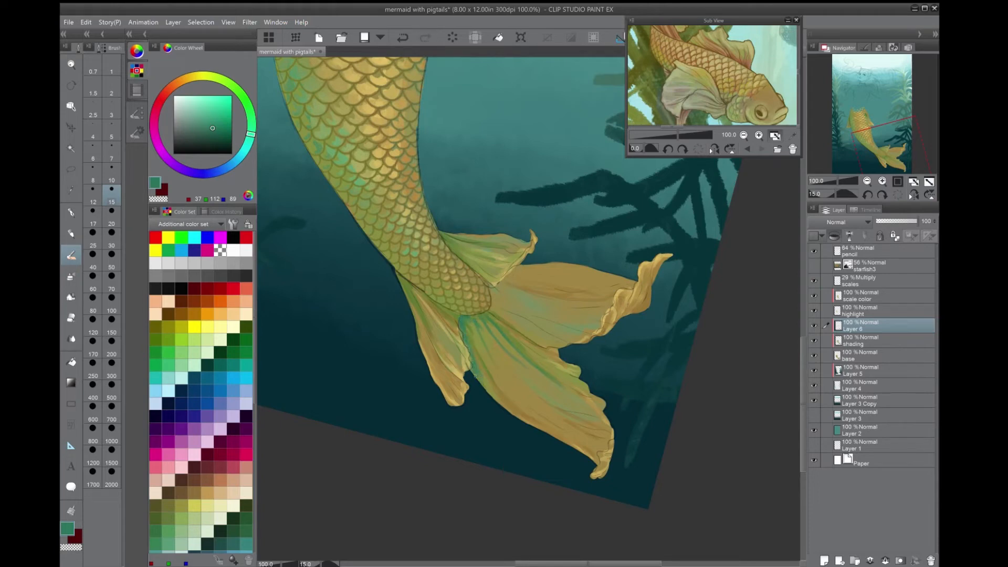
pyautogui.moveTo(442, 309); pyautogui.dragTo(458, 319)
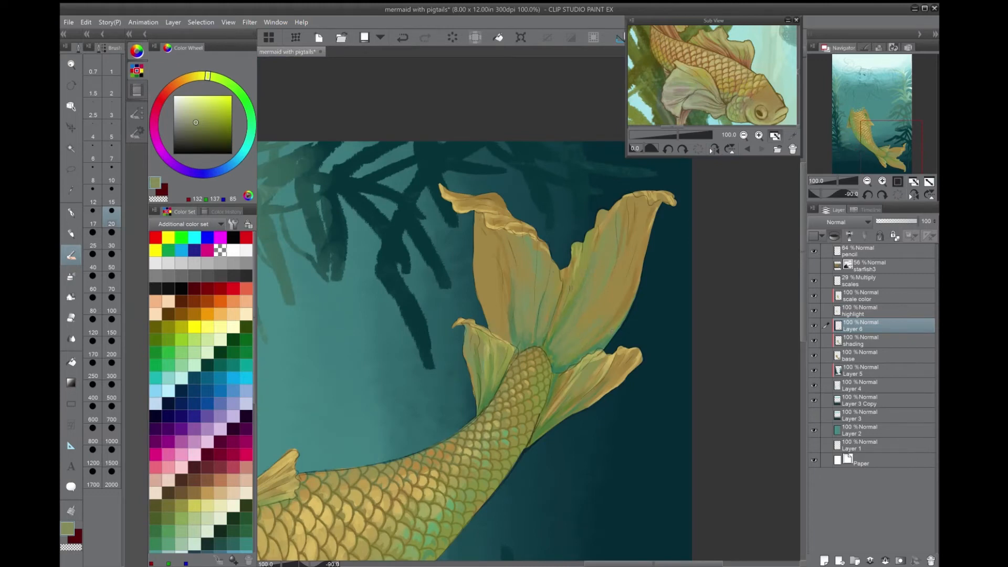
# - Streak the folds of both large tail fin lobes with muted tones sampled from the fin, reducing the brush size to 15
pyautogui.moveTo(512, 337); pyautogui.dragTo(510, 318)
pyautogui.keyDown('alt'); pyautogui.click(532, 341); pyautogui.keyUp('alt')
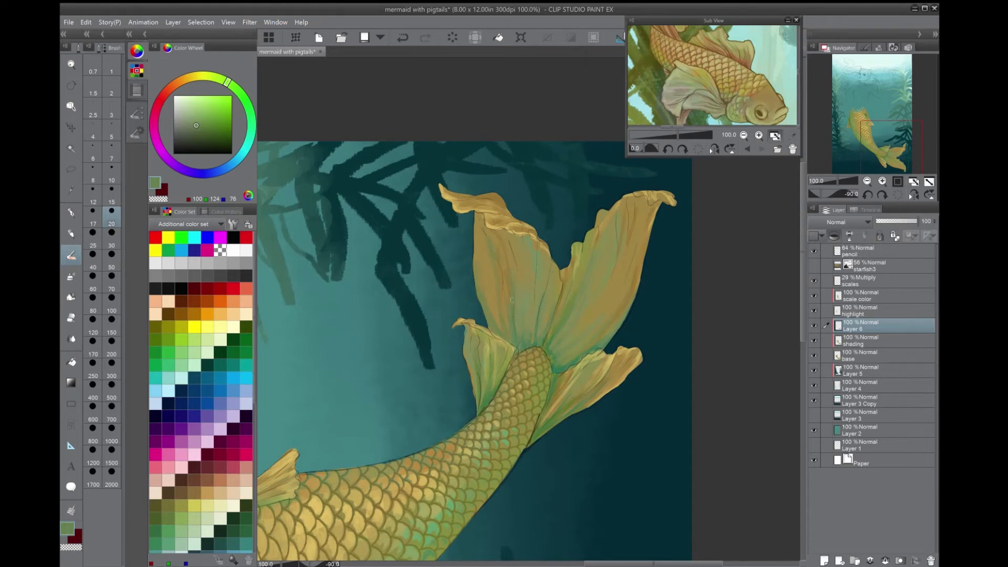
pyautogui.keyDown('alt'); pyautogui.click(510, 300); pyautogui.keyUp('alt')
pyautogui.press('[')
pyautogui.keyDown('alt'); pyautogui.click(525, 315); pyautogui.keyUp('alt')
pyautogui.moveTo(518, 327)
pyautogui.mouseDown()
pyautogui.moveTo(519, 348)
pyautogui.moveTo(531, 341)
pyautogui.mouseUp()
pyautogui.moveTo(537, 237); pyautogui.dragTo(530, 306)
pyautogui.moveTo(544, 272); pyautogui.dragTo(537, 343)
pyautogui.moveTo(568, 269); pyautogui.dragTo(556, 319)
pyautogui.moveTo(550, 356); pyautogui.dragTo(554, 363)
pyautogui.moveTo(629, 245); pyautogui.dragTo(609, 304)
pyautogui.moveTo(617, 215); pyautogui.dragTo(588, 307)
# - Shade the folds and ruffled edges of the small and large tail fins with brown (RGB 130, 92, 47) at brush size 15
pyautogui.press('^')
pyautogui.press('^')
pyautogui.press('^')
pyautogui.press('^')
pyautogui.press('^')
pyautogui.press('^')
pyautogui.press('^')
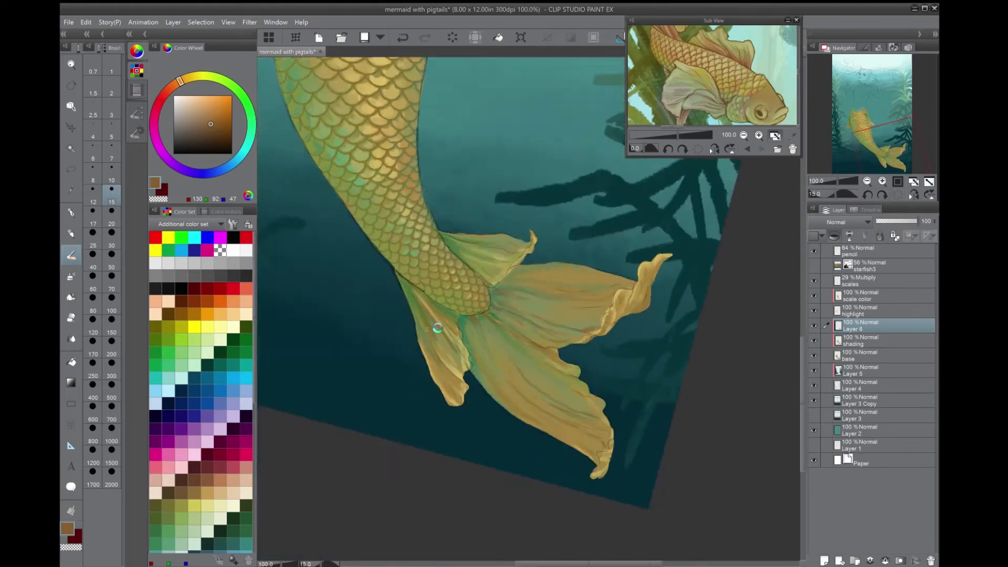
pyautogui.moveTo(435, 364); pyautogui.dragTo(447, 389)
pyautogui.moveTo(458, 247)
pyautogui.mouseDown()
pyautogui.moveTo(499, 276)
pyautogui.moveTo(528, 251)
pyautogui.mouseUp()
pyautogui.moveTo(513, 281); pyautogui.dragTo(562, 277)
pyautogui.moveTo(624, 297); pyautogui.dragTo(613, 321)
pyautogui.moveTo(643, 288); pyautogui.dragTo(631, 309)
pyautogui.moveTo(555, 433); pyautogui.dragTo(598, 464)
pyautogui.moveTo(544, 416); pyautogui.dragTo(571, 435)
pyautogui.moveTo(415, 132); pyautogui.dragTo(592, 415)
pyautogui.moveTo(409, 273); pyautogui.dragTo(416, 280)
pyautogui.moveTo(436, 244); pyautogui.dragTo(430, 289)
# - Touch up the base of the tail fins, raise the brush size to 30, and sample an olive green (RGB 128, 138, 60)
pyautogui.press('-')
pyautogui.hotkey('ctrl', '-')
pyautogui.press(']')
pyautogui.moveTo(565, 422); pyautogui.dragTo(594, 429)
pyautogui.moveTo(587, 426); pyautogui.dragTo(600, 423)
pyautogui.press(']')
pyautogui.press(']')
pyautogui.keyDown('alt'); pyautogui.click(582, 412); pyautogui.keyUp('alt')
pyautogui.click(226, 212)
pyautogui.click(181, 225)
pyautogui.click(156, 225)
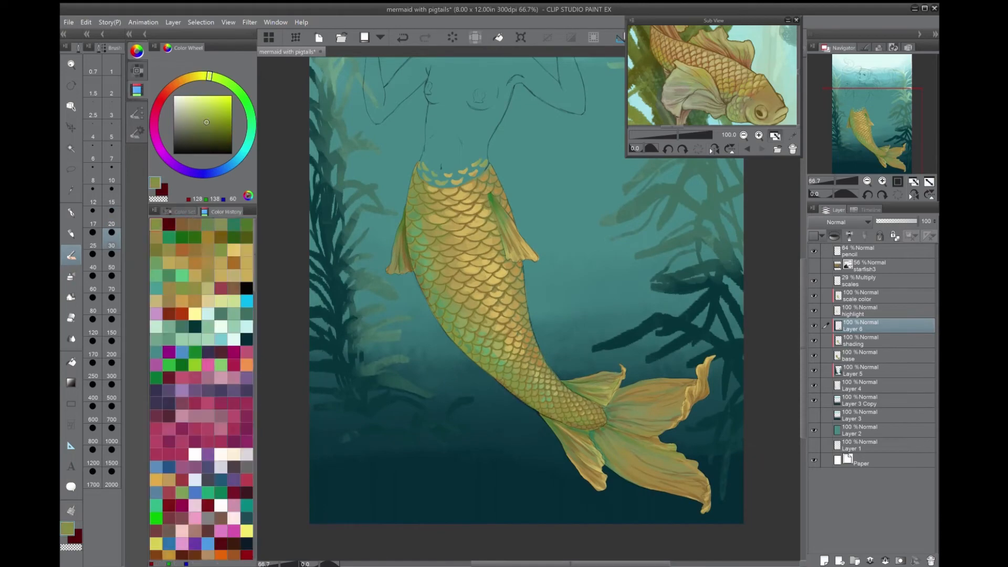
# - Add a new layer directly above the scale color layer and name it "outline"
pyautogui.moveTo(897, 162); pyautogui.dragTo(898, 160)
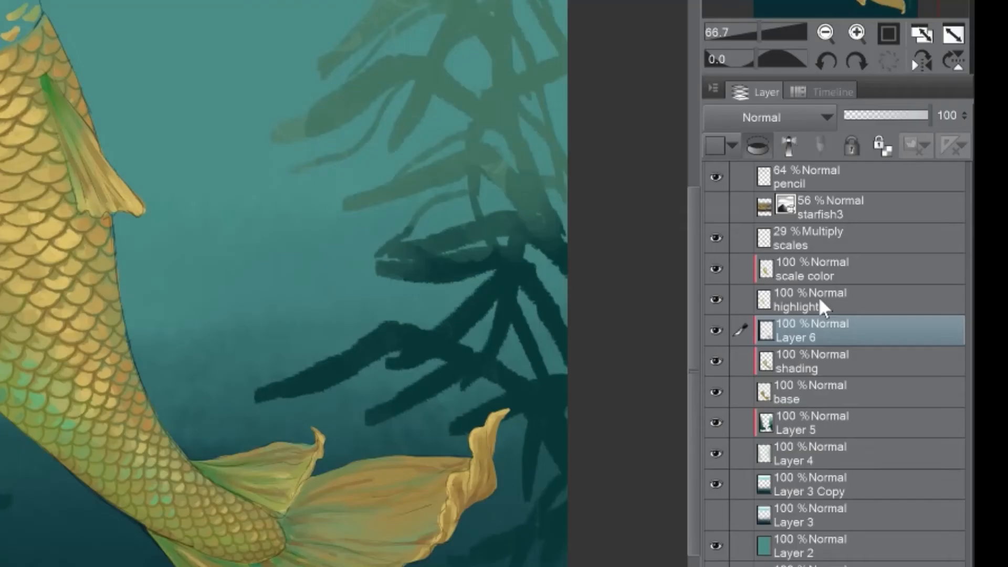
pyautogui.click(868, 308)
pyautogui.click(867, 297)
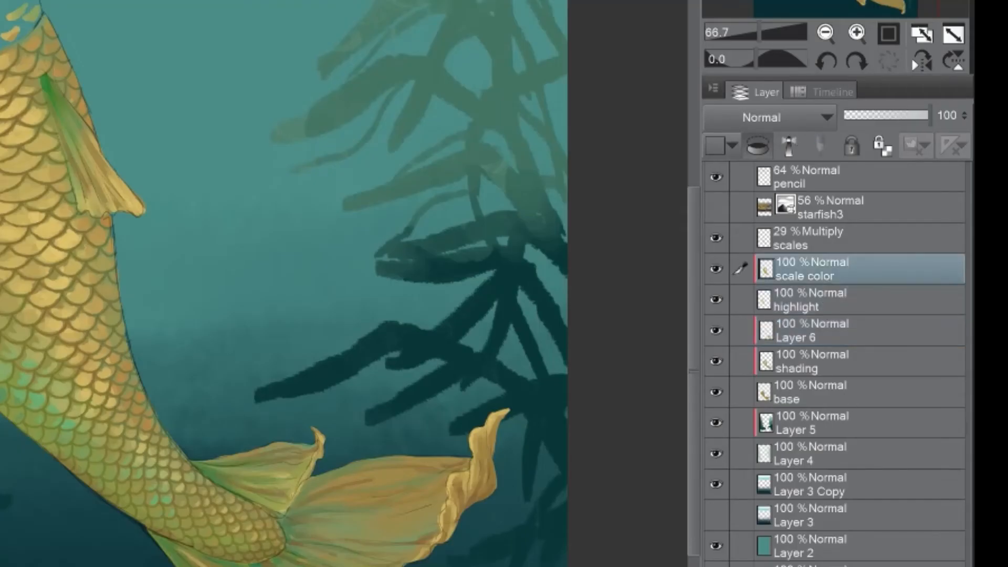
pyautogui.hotkey('ctrl', 'shift', 'n')
pyautogui.doubleClick(829, 274)
pyautogui.write('outline')
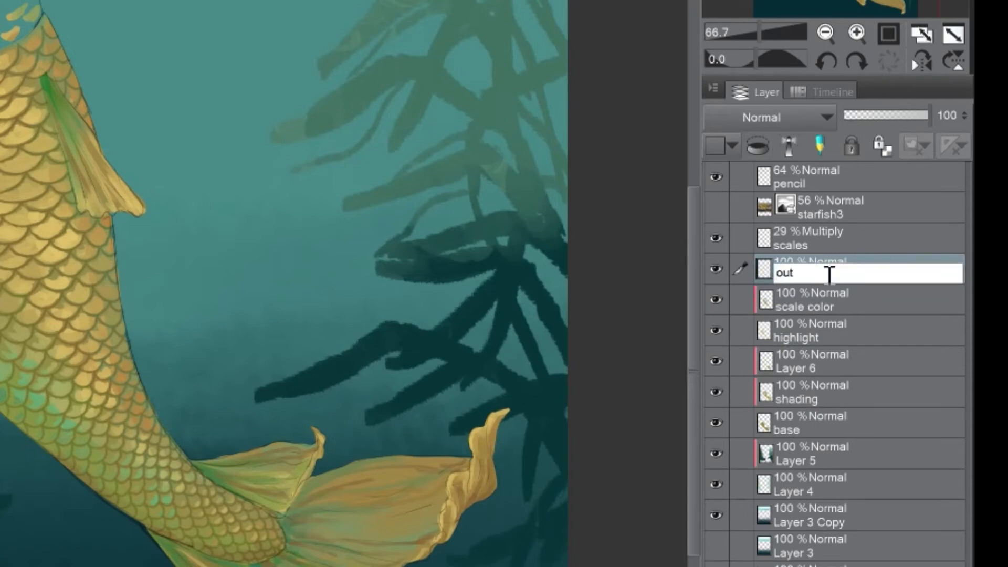
pyautogui.press('Return')
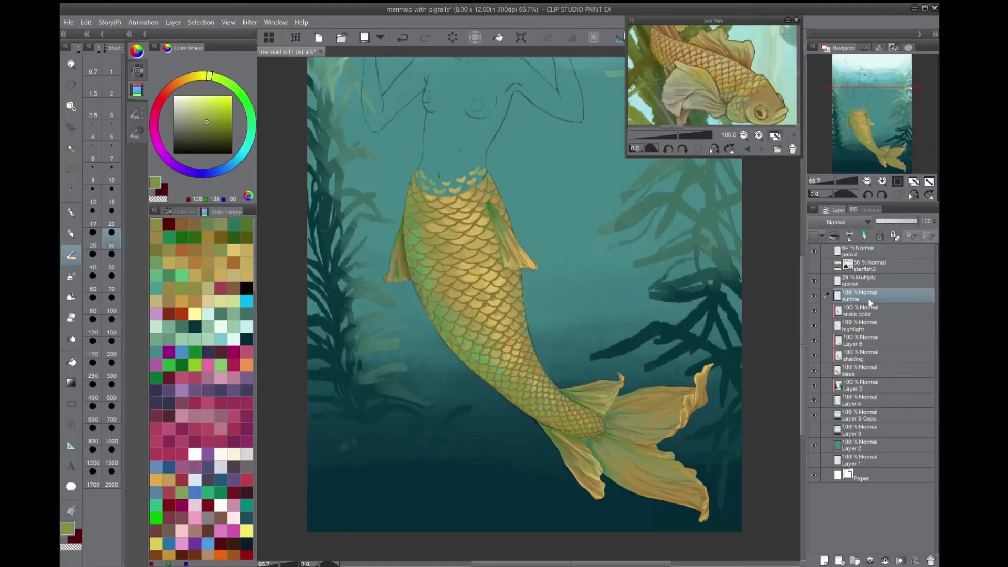
# - Hide the pencil sketch layer
pyautogui.moveTo(882, 145)
pyautogui.mouseDown()
pyautogui.moveTo(879, 119)
pyautogui.moveTo(883, 147)
pyautogui.mouseUp()
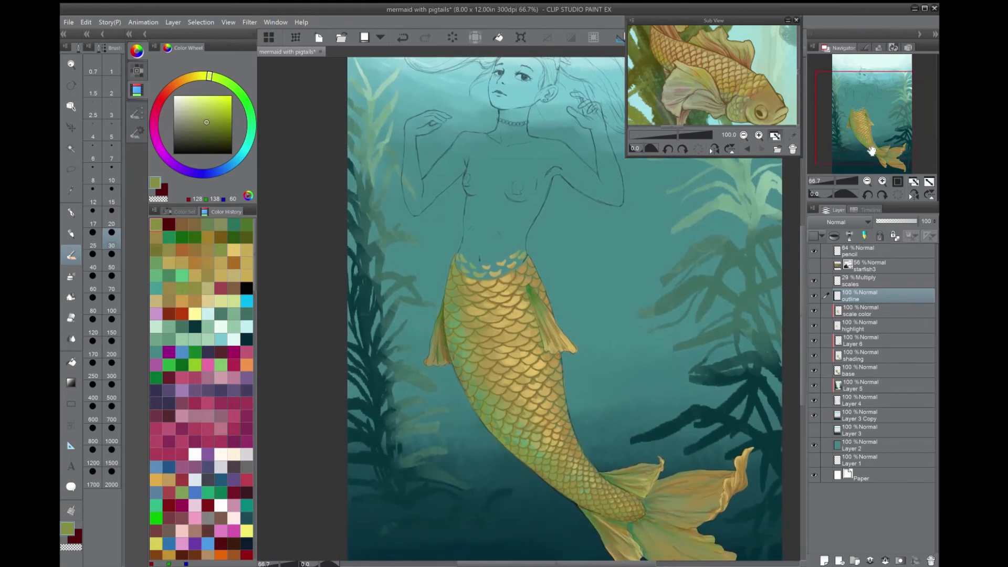
pyautogui.click(882, 182)
pyautogui.click(882, 182)
pyautogui.click(814, 251)
# - Outline the left hip fin and the tail's upper left edge in dark olive green (RGB 71, 76, 15) at brush size 7
pyautogui.click(867, 181)
pyautogui.click(867, 181)
pyautogui.click(868, 181)
pyautogui.moveTo(880, 150)
pyautogui.mouseDown()
pyautogui.moveTo(889, 156)
pyautogui.moveTo(880, 149)
pyautogui.mouseUp()
pyautogui.click(883, 181)
pyautogui.click(883, 181)
pyautogui.click(882, 181)
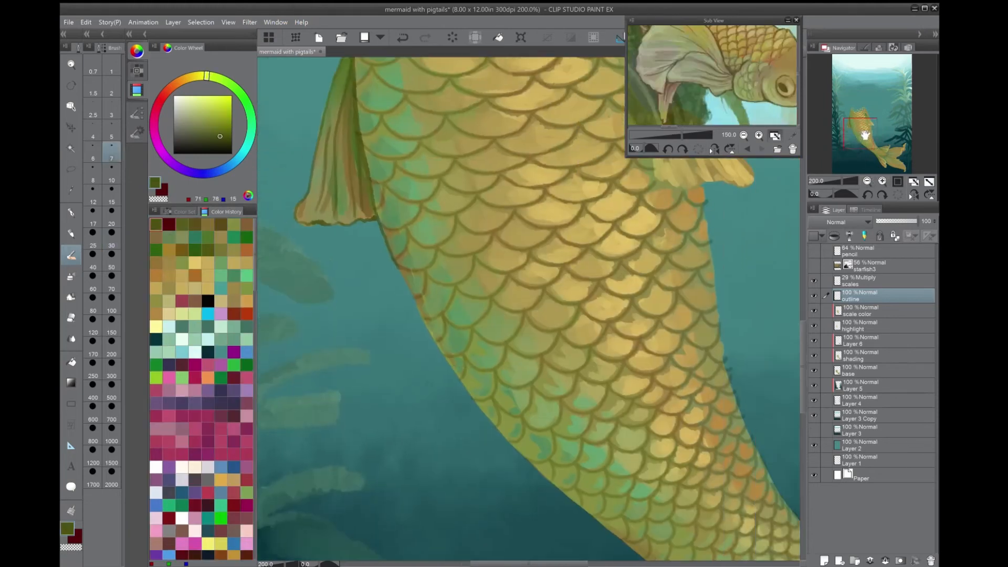
pyautogui.moveTo(847, 130); pyautogui.dragTo(845, 129)
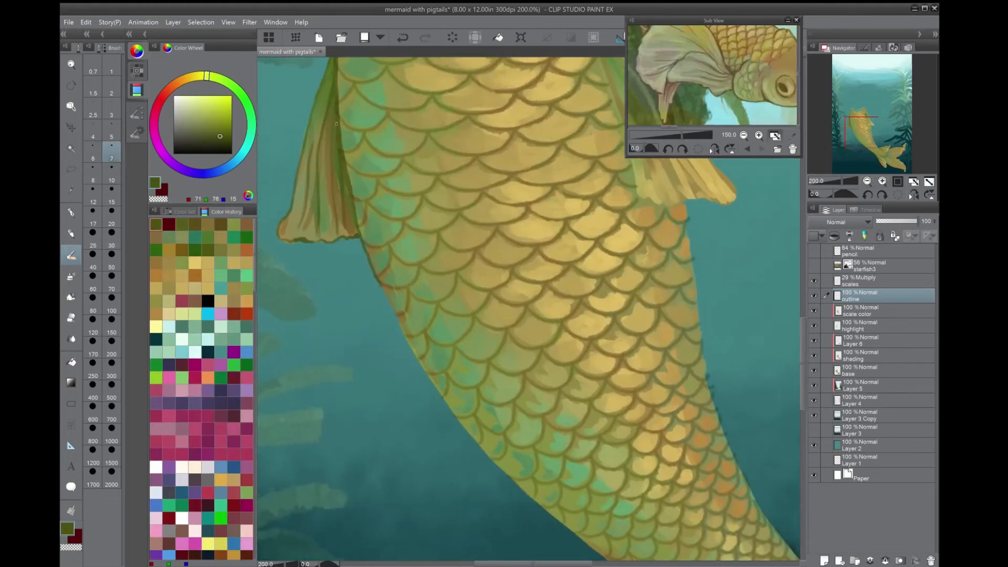
pyautogui.moveTo(357, 210); pyautogui.dragTo(388, 303)
pyautogui.moveTo(372, 262); pyautogui.dragTo(442, 397)
pyautogui.moveTo(864, 135); pyautogui.dragTo(870, 140)
pyautogui.moveTo(296, 249)
pyautogui.mouseDown()
pyautogui.moveTo(378, 352)
pyautogui.moveTo(476, 432)
pyautogui.mouseUp()
pyautogui.moveTo(864, 146); pyautogui.dragTo(873, 150)
pyautogui.moveTo(469, 324); pyautogui.dragTo(531, 370)
# - Continue the dark olive outline down the tail's lower left edge to its base, redoing one stroke
pyautogui.press('^')
pyautogui.press('^')
pyautogui.moveTo(875, 150); pyautogui.dragTo(883, 152)
pyautogui.moveTo(427, 308)
pyautogui.mouseDown()
pyautogui.moveTo(496, 393)
pyautogui.moveTo(558, 418)
pyautogui.moveTo(589, 347)
pyautogui.mouseUp()
pyautogui.moveTo(521, 249); pyautogui.dragTo(578, 347)
pyautogui.moveTo(879, 149); pyautogui.dragTo(881, 159)
pyautogui.moveTo(481, 214)
pyautogui.mouseDown()
pyautogui.moveTo(517, 501)
pyautogui.moveTo(574, 428)
pyautogui.moveTo(575, 315)
pyautogui.mouseUp()
pyautogui.moveTo(572, 404); pyautogui.dragTo(541, 323)
pyautogui.hotkey('ctrl', 'z')
pyautogui.moveTo(515, 270); pyautogui.dragTo(549, 309)
pyautogui.moveTo(525, 355); pyautogui.dragTo(563, 439)
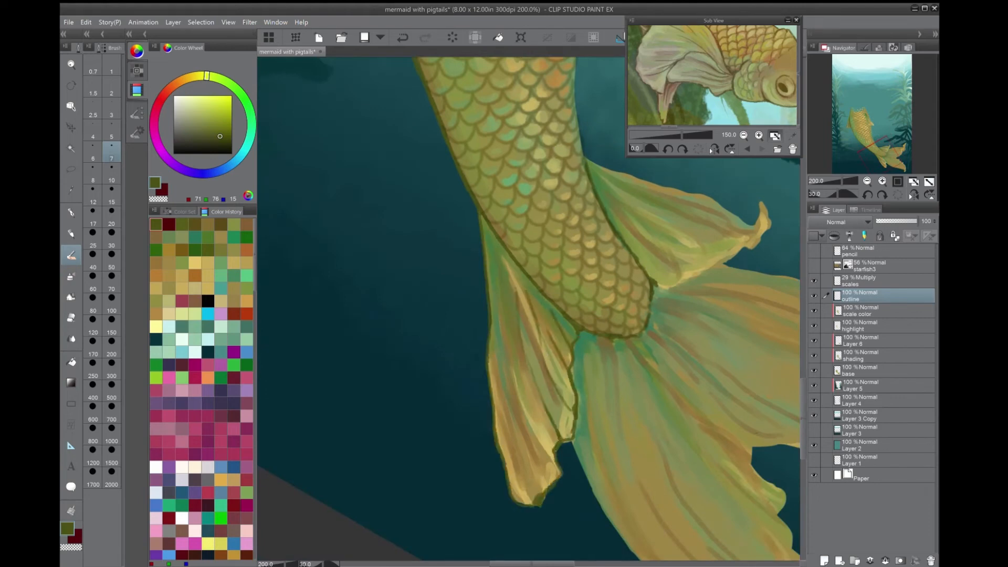
# - Outline the small lower fin with its folds and the outer edge of the adjacent large tail lobe
pyautogui.moveTo(510, 399); pyautogui.dragTo(530, 478)
pyautogui.moveTo(879, 155); pyautogui.dragTo(890, 159)
pyautogui.moveTo(453, 307); pyautogui.dragTo(542, 451)
pyautogui.moveTo(890, 160); pyautogui.dragTo(899, 162)
pyautogui.moveTo(435, 334); pyautogui.dragTo(544, 442)
pyautogui.moveTo(543, 443)
pyautogui.mouseDown()
pyautogui.moveTo(544, 471)
pyautogui.moveTo(564, 450)
pyautogui.mouseUp()
pyautogui.moveTo(549, 439)
pyautogui.mouseDown()
pyautogui.moveTo(588, 367)
pyautogui.moveTo(592, 391)
pyautogui.mouseUp()
pyautogui.moveTo(383, 144); pyautogui.dragTo(460, 324)
pyautogui.moveTo(569, 411); pyautogui.dragTo(559, 382)
pyautogui.moveTo(457, 304); pyautogui.dragTo(559, 423)
pyautogui.moveTo(583, 362); pyautogui.dragTo(525, 199)
# - Outline the large tail fin lobes and draw thin dark olive fold lines inside them
pyautogui.moveTo(899, 164); pyautogui.dragTo(902, 159)
pyautogui.click(882, 194)
pyautogui.moveTo(450, 333); pyautogui.dragTo(693, 504)
pyautogui.moveTo(620, 230); pyautogui.dragTo(668, 217)
pyautogui.moveTo(621, 229)
pyautogui.mouseDown()
pyautogui.moveTo(574, 205)
pyautogui.moveTo(538, 167)
pyautogui.mouseUp()
pyautogui.moveTo(502, 390); pyautogui.dragTo(493, 265)
pyautogui.moveTo(479, 346); pyautogui.dragTo(479, 278)
pyautogui.moveTo(608, 407); pyautogui.dragTo(584, 249)
pyautogui.moveTo(620, 376); pyautogui.dragTo(609, 292)
pyautogui.moveTo(535, 181); pyautogui.dragTo(546, 248)
pyautogui.moveTo(530, 399); pyautogui.dragTo(522, 336)
pyautogui.click(867, 195)
pyautogui.moveTo(356, 250); pyautogui.dragTo(342, 317)
pyautogui.click(882, 194)
pyautogui.moveTo(885, 149); pyautogui.dragTo(875, 142)
pyautogui.moveTo(431, 292); pyautogui.dragTo(528, 429)
pyautogui.moveTo(427, 396); pyautogui.dragTo(456, 438)
# - Outline the tail's right edge below the right hip fin and move the outline layer above the scales layer
pyautogui.tripleClick(868, 182)
pyautogui.click(867, 195)
pyautogui.moveTo(388, 97)
pyautogui.mouseDown()
pyautogui.moveTo(420, 273)
pyautogui.moveTo(479, 368)
pyautogui.mouseUp()
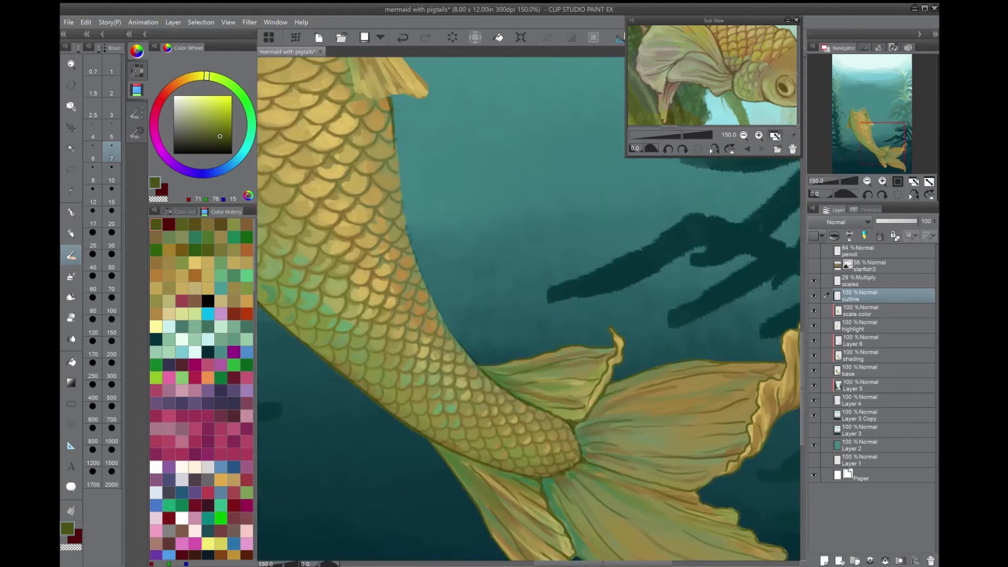
pyautogui.press('e')
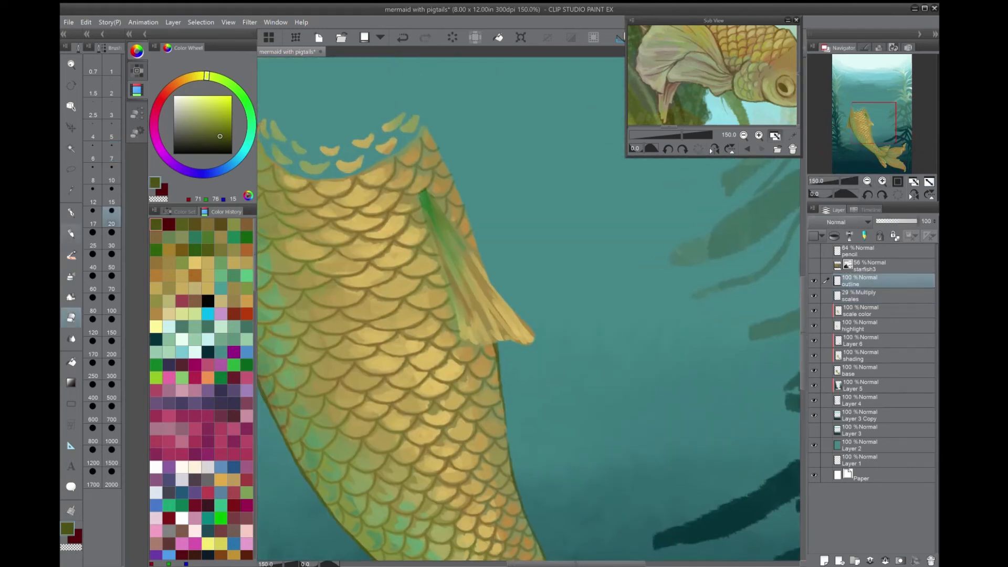
# - Outline the right hip fin and its inner folds in dark olive green at brush size 7
pyautogui.press('b')
pyautogui.moveTo(435, 250); pyautogui.dragTo(463, 336)
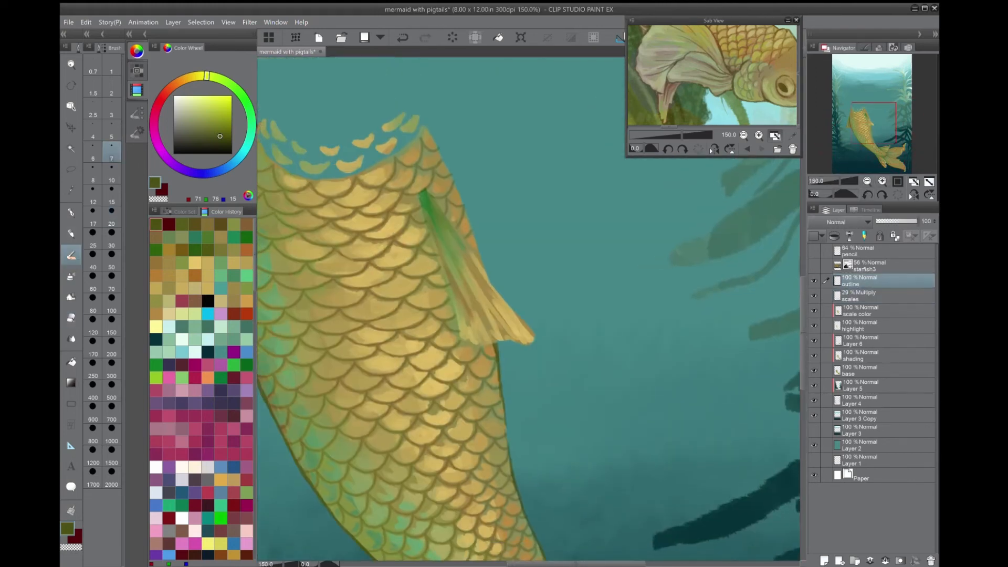
pyautogui.moveTo(428, 192); pyautogui.dragTo(531, 331)
pyautogui.moveTo(535, 341); pyautogui.dragTo(478, 336)
pyautogui.moveTo(440, 221); pyautogui.dragTo(484, 339)
pyautogui.moveTo(445, 264); pyautogui.dragTo(470, 332)
pyautogui.moveTo(500, 310); pyautogui.dragTo(527, 341)
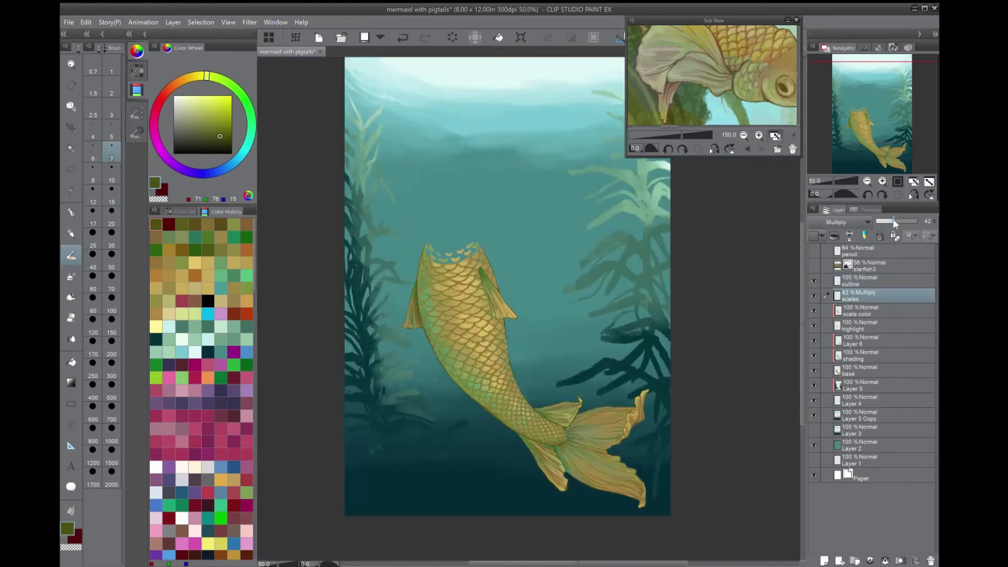
# - Raise the opacity of the Multiply scales layer and show the pencil sketch layer
pyautogui.click(934, 220)
pyautogui.click(882, 181)
pyautogui.moveTo(888, 128); pyautogui.dragTo(887, 133)
pyautogui.click(814, 250)
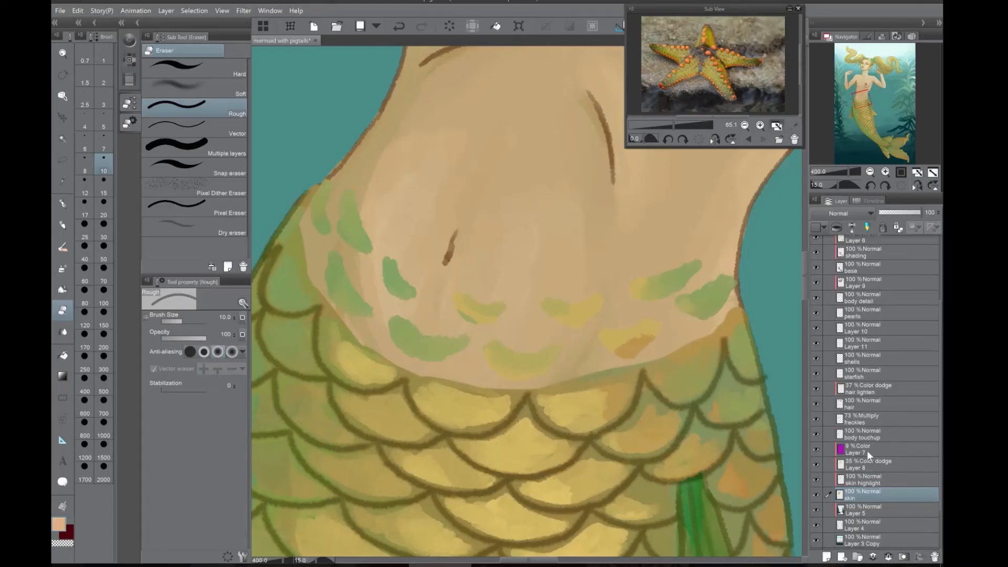
# - Compare the waist area with the scales layer hidden and shown
pyautogui.scroll(5, 867, 450)
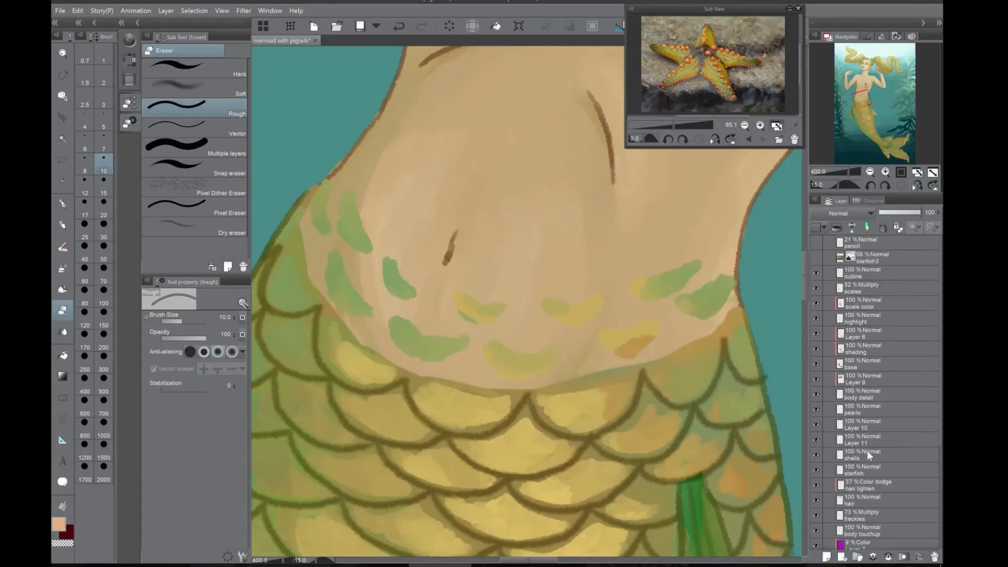
pyautogui.click(871, 286)
pyautogui.click(815, 285)
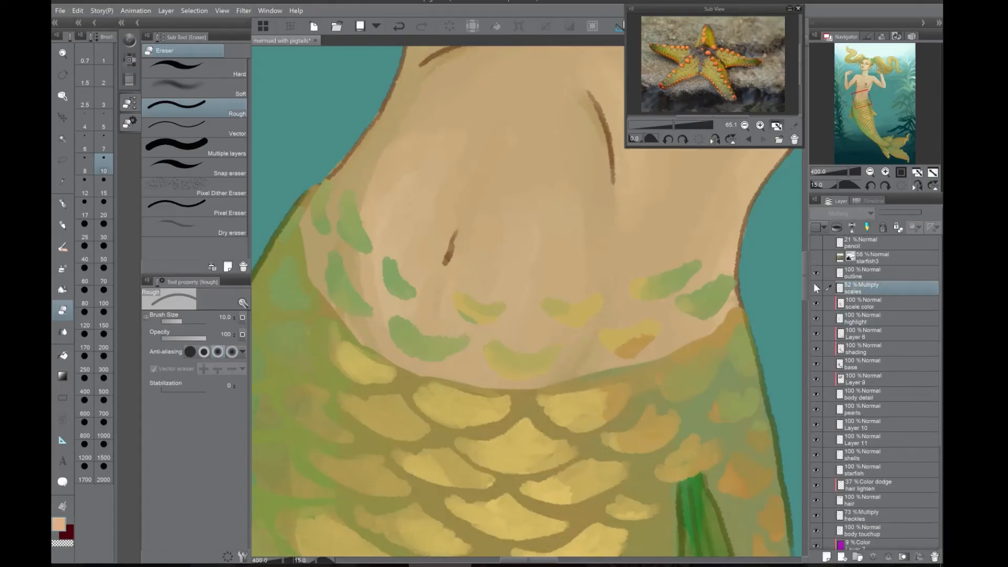
pyautogui.click(815, 285)
# - On the highlight layer, fill out the loose scales along the waist with a sampled green at brush size 15
pyautogui.click(856, 307)
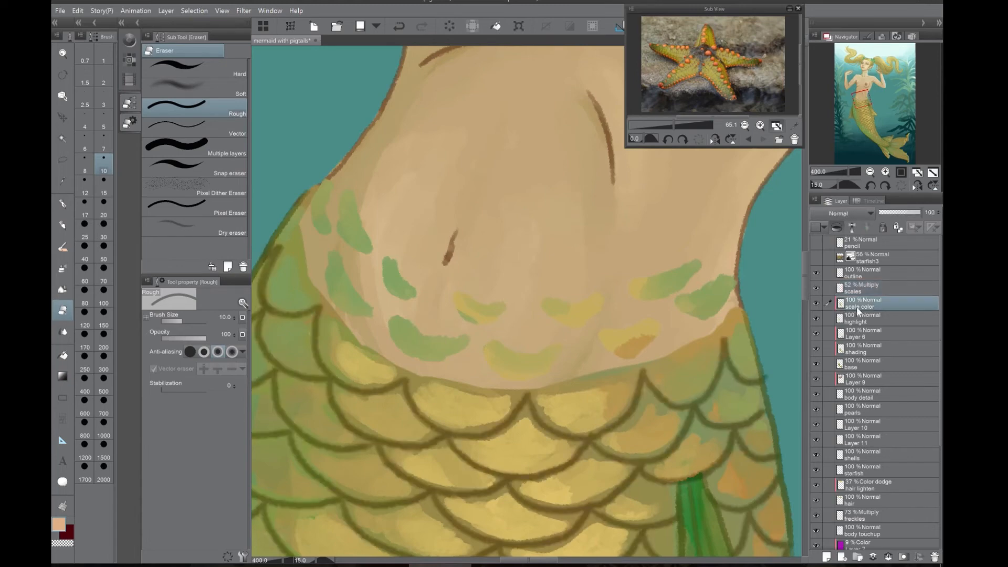
pyautogui.click(857, 318)
pyautogui.press('b')
pyautogui.keyDown('alt'); pyautogui.click(412, 341); pyautogui.keyUp('alt')
pyautogui.moveTo(412, 341)
pyautogui.mouseDown()
pyautogui.moveTo(387, 331)
pyautogui.moveTo(408, 359)
pyautogui.moveTo(446, 340)
pyautogui.moveTo(388, 346)
pyautogui.moveTo(411, 358)
pyautogui.mouseUp()
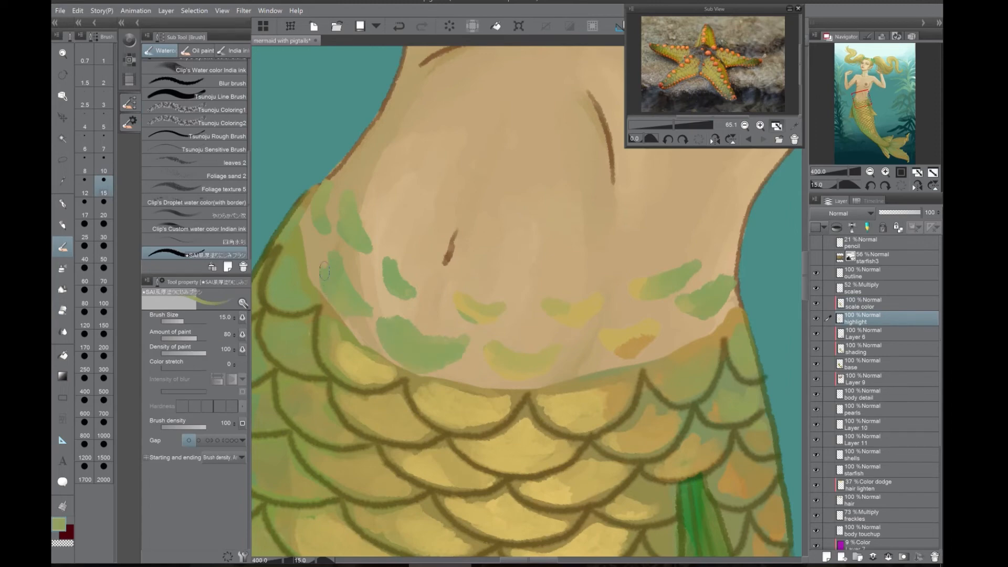
pyautogui.moveTo(311, 222); pyautogui.dragTo(312, 233)
pyautogui.moveTo(509, 361)
pyautogui.mouseDown()
pyautogui.moveTo(542, 374)
pyautogui.moveTo(487, 350)
pyautogui.moveTo(533, 380)
pyautogui.moveTo(503, 376)
pyautogui.mouseUp()
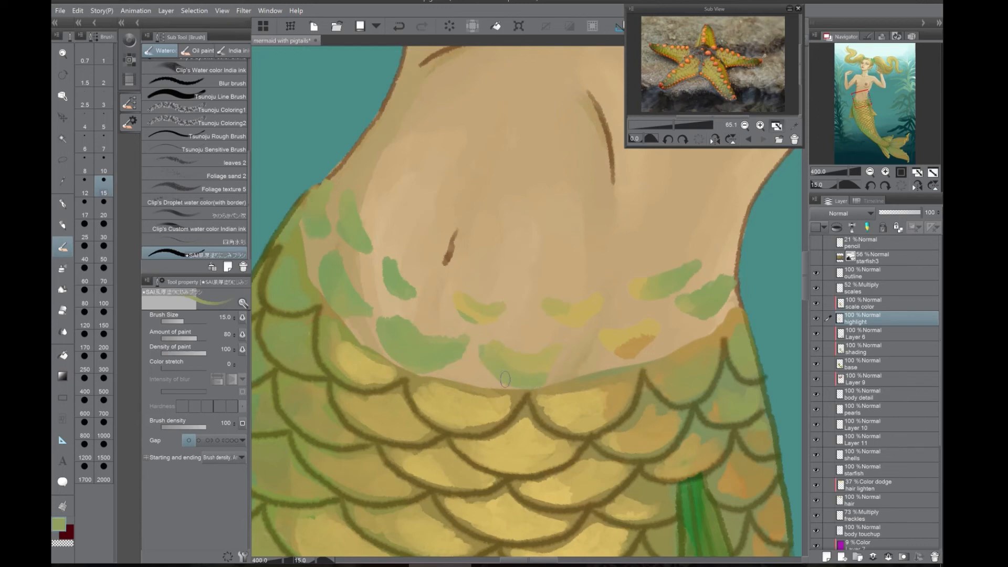
# - Fade the upper edges of the loose waist scales with the Dry eraser at sizes 20 and 30
pyautogui.press('e')
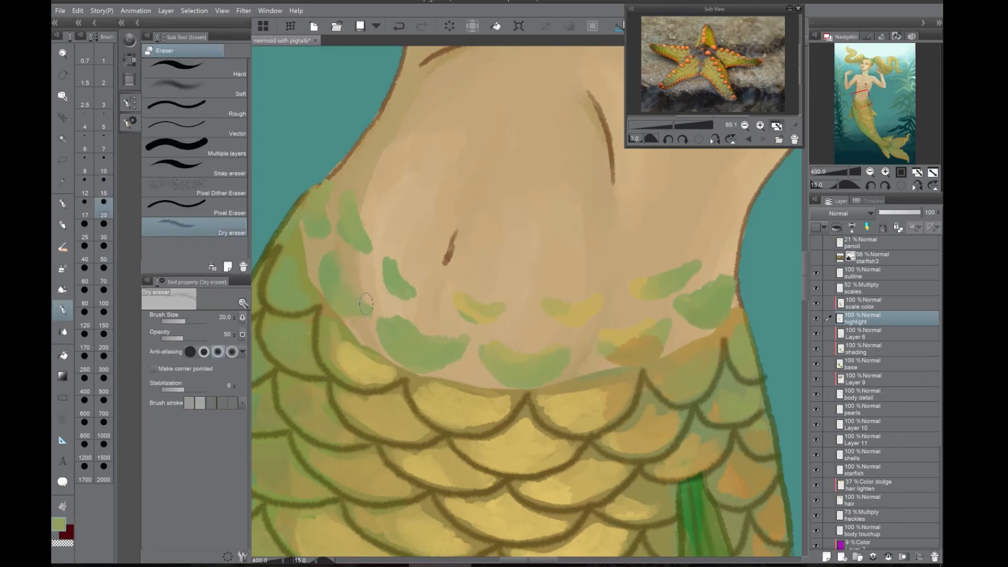
pyautogui.moveTo(402, 322)
pyautogui.mouseDown()
pyautogui.moveTo(437, 343)
pyautogui.moveTo(466, 336)
pyautogui.moveTo(392, 311)
pyautogui.moveTo(426, 328)
pyautogui.moveTo(398, 330)
pyautogui.moveTo(456, 344)
pyautogui.moveTo(386, 328)
pyautogui.moveTo(465, 332)
pyautogui.mouseUp()
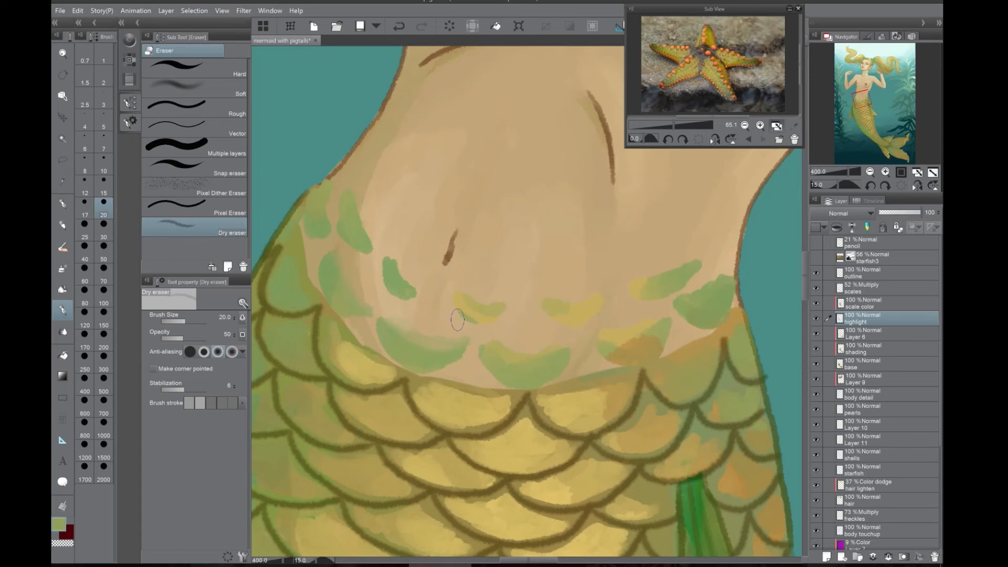
pyautogui.click(105, 237)
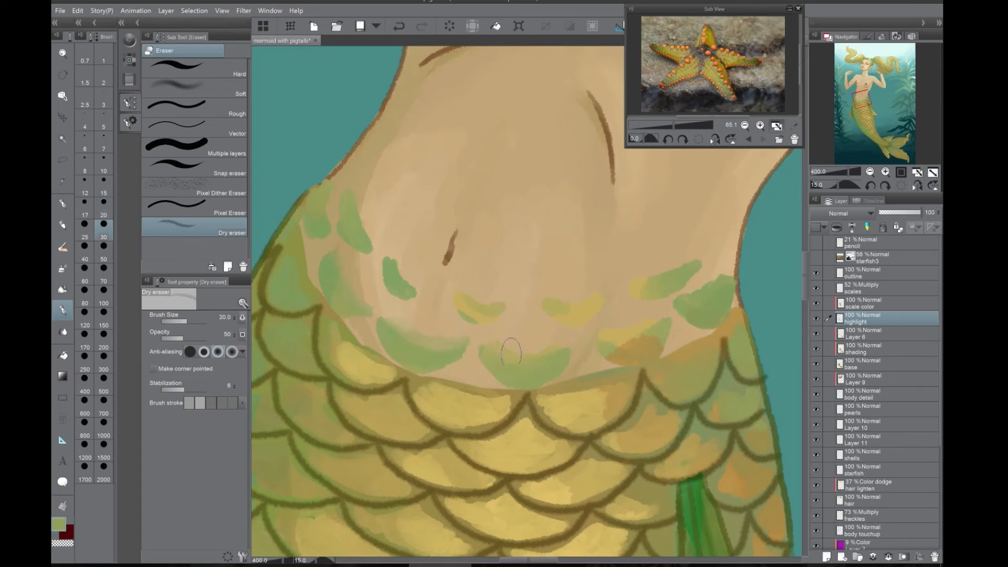
pyautogui.moveTo(447, 334); pyautogui.dragTo(455, 335)
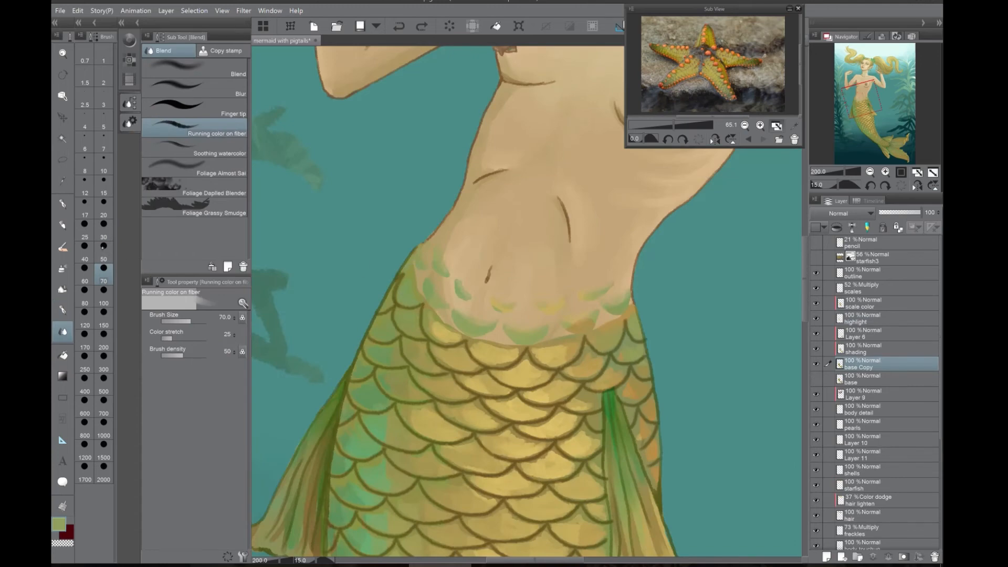
# - Blend the tail's top edge into the waist skin on the base Copy layer using Running color on fiber at size 50
pyautogui.click(104, 257)
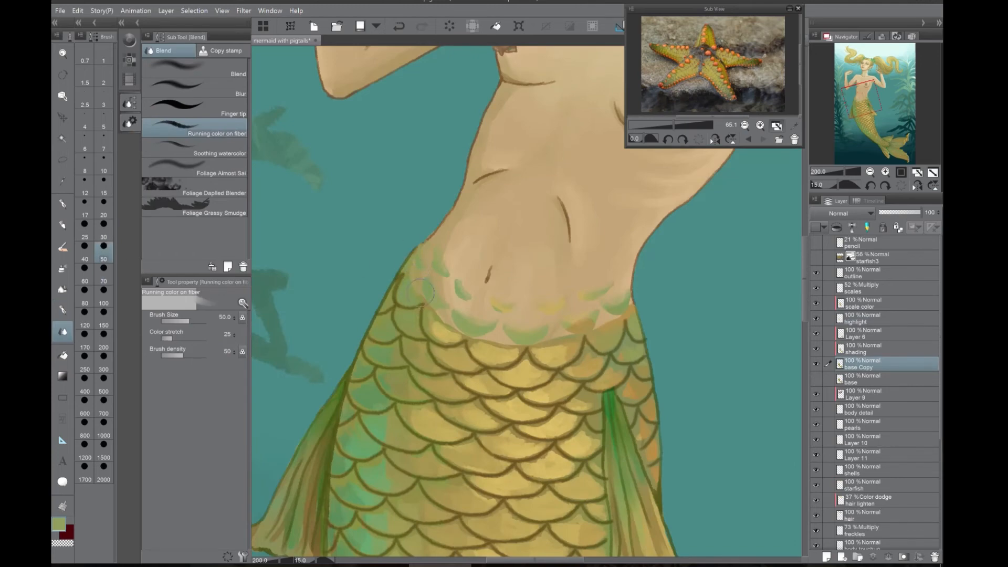
pyautogui.moveTo(455, 326)
pyautogui.mouseDown()
pyautogui.moveTo(498, 347)
pyautogui.moveTo(530, 332)
pyautogui.moveTo(514, 343)
pyautogui.moveTo(564, 338)
pyautogui.moveTo(609, 308)
pyautogui.moveTo(606, 321)
pyautogui.moveTo(614, 316)
pyautogui.mouseUp()
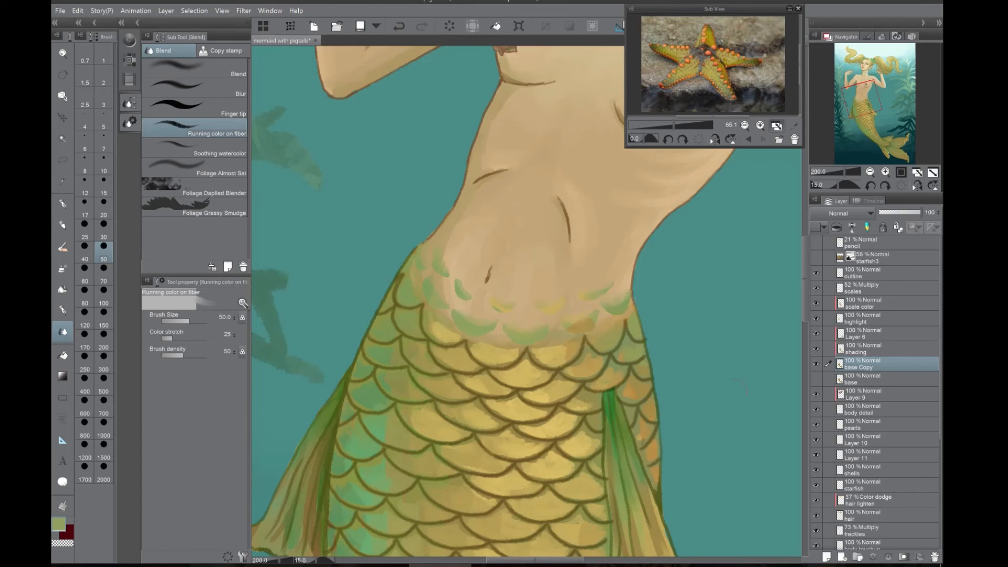
pyautogui.scroll(-5, 861, 408)
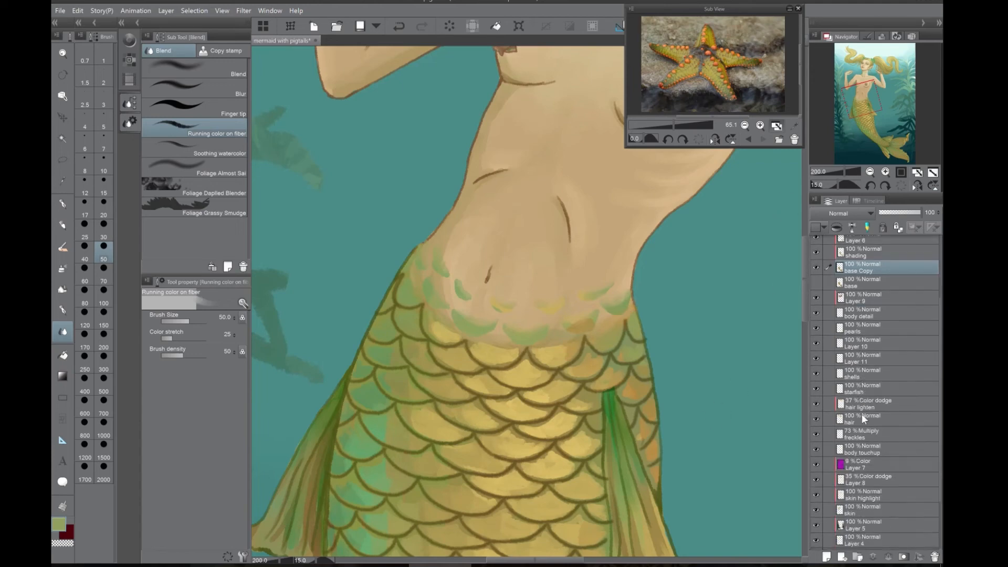
pyautogui.click(863, 436)
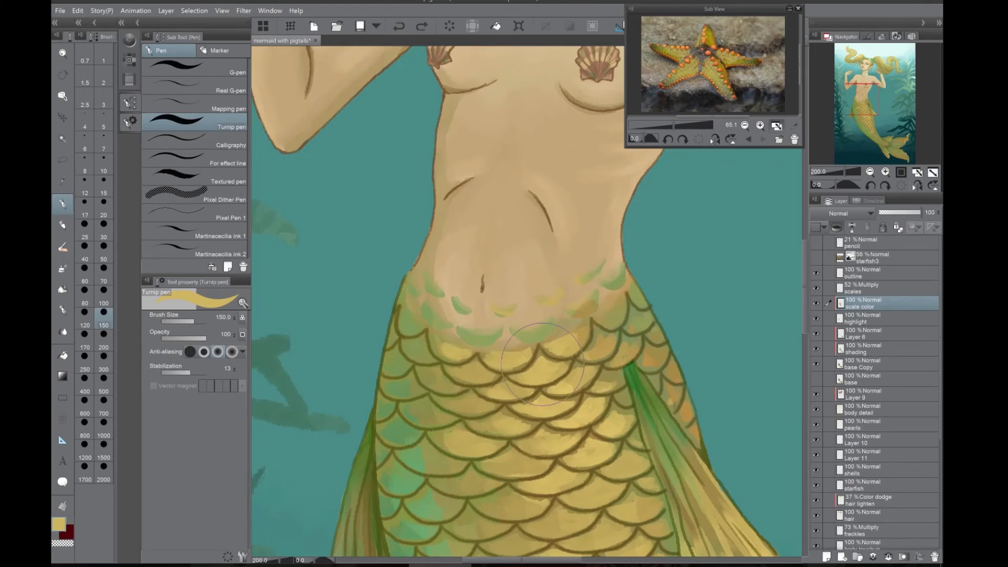
# - Tint the loose waist scales golden yellow on the scale color layer, reducing the brush size from 50 to 30
pyautogui.press('b')
pyautogui.moveTo(526, 301)
pyautogui.mouseDown()
pyautogui.moveTo(528, 329)
pyautogui.moveTo(553, 317)
pyautogui.moveTo(540, 308)
pyautogui.moveTo(529, 330)
pyautogui.moveTo(544, 329)
pyautogui.moveTo(519, 333)
pyautogui.moveTo(545, 324)
pyautogui.moveTo(514, 298)
pyautogui.moveTo(481, 332)
pyautogui.moveTo(494, 336)
pyautogui.moveTo(471, 336)
pyautogui.moveTo(500, 332)
pyautogui.moveTo(456, 304)
pyautogui.mouseUp()
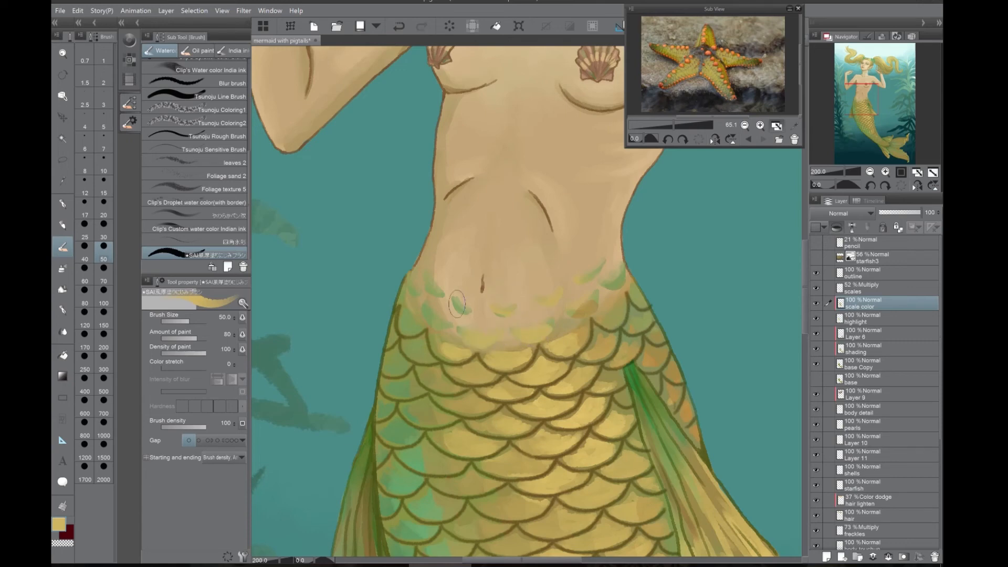
pyautogui.press('[')
pyautogui.press('[')
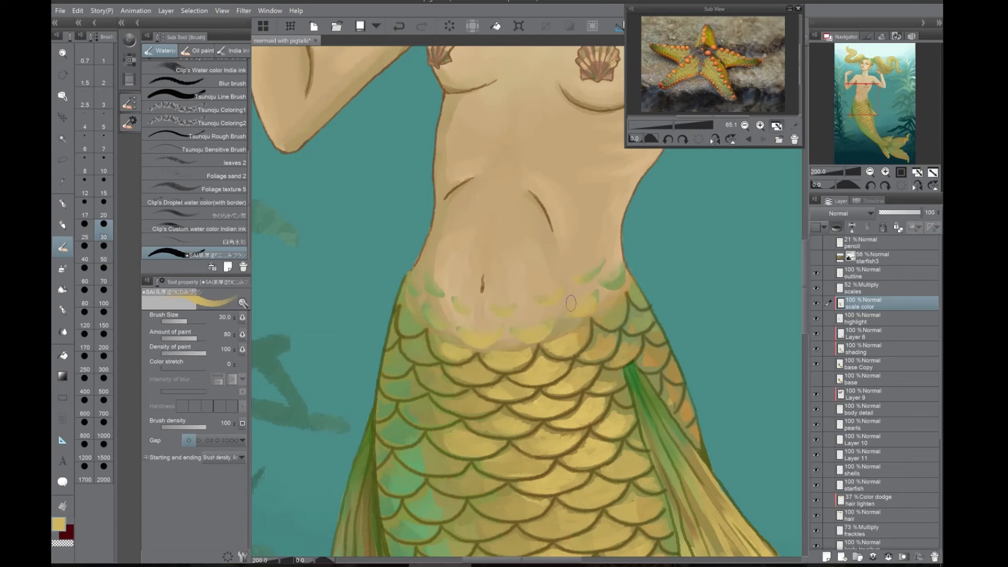
pyautogui.click(869, 171)
pyautogui.click(869, 171)
pyautogui.click(870, 171)
pyautogui.click(870, 171)
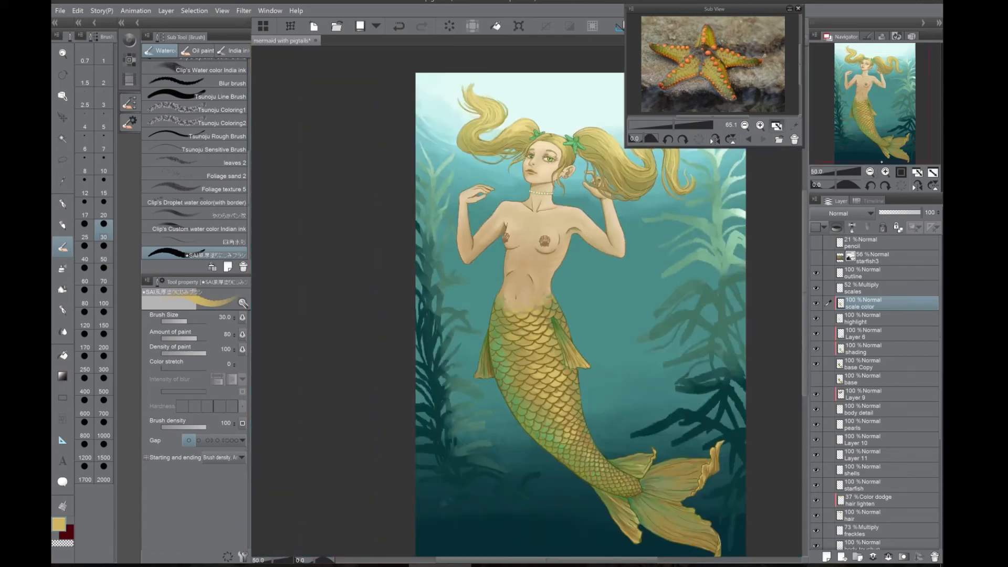
# - Outline the loose waist scales with curved dark brown strokes at brush size 6 on the Multiply layer above the outline layer
pyautogui.moveTo(376, 322)
pyautogui.mouseDown()
pyautogui.moveTo(395, 361)
pyautogui.moveTo(429, 373)
pyautogui.moveTo(461, 362)
pyautogui.mouseUp()
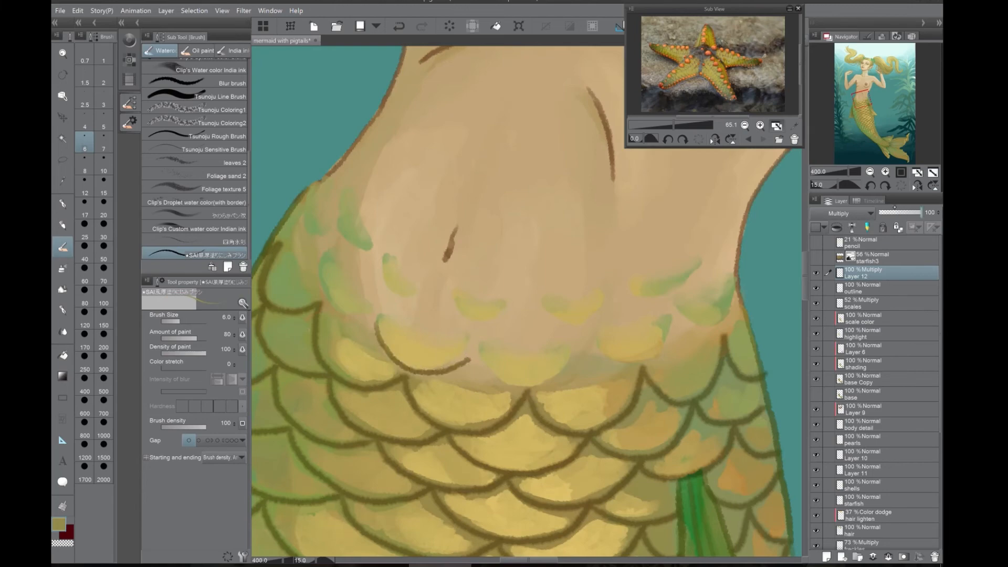
pyautogui.hotkey('ctrl', 'z')
pyautogui.moveTo(375, 315)
pyautogui.mouseDown()
pyautogui.moveTo(386, 351)
pyautogui.moveTo(424, 367)
pyautogui.moveTo(468, 346)
pyautogui.moveTo(517, 386)
pyautogui.moveTo(577, 353)
pyautogui.mouseUp()
pyautogui.moveTo(595, 345); pyautogui.dragTo(674, 318)
pyautogui.moveTo(678, 307)
pyautogui.mouseDown()
pyautogui.moveTo(720, 323)
pyautogui.moveTo(737, 284)
pyautogui.mouseUp()
pyautogui.moveTo(454, 300)
pyautogui.mouseDown()
pyautogui.moveTo(467, 317)
pyautogui.moveTo(505, 306)
pyautogui.mouseUp()
pyautogui.moveTo(542, 301)
pyautogui.mouseDown()
pyautogui.moveTo(583, 317)
pyautogui.moveTo(604, 297)
pyautogui.moveTo(683, 286)
pyautogui.moveTo(702, 250)
pyautogui.mouseUp()
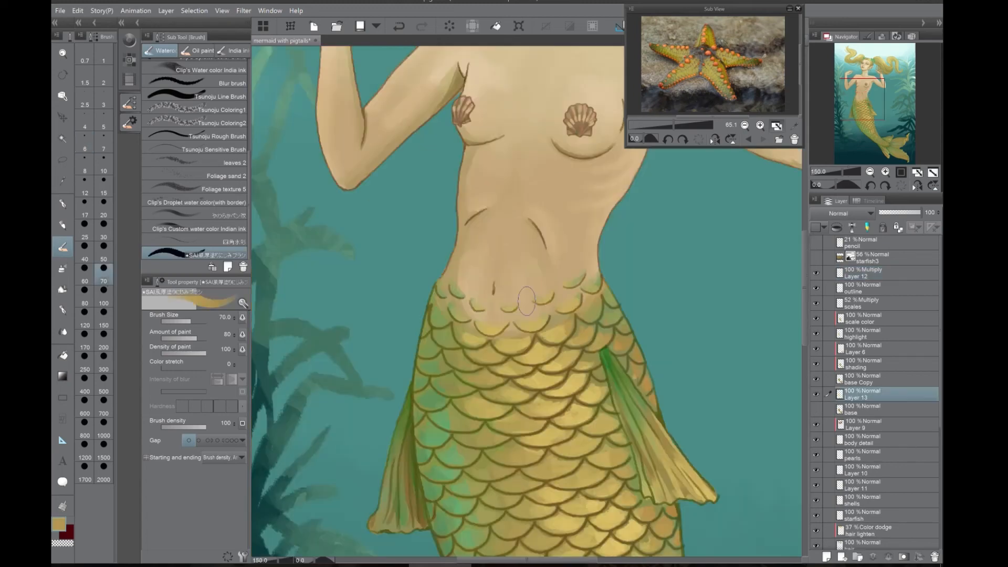
# - Paint golden color behind the loose waist scales on Layer 13 at brush size 70 and soften it with the Dry eraser at size 50
pyautogui.moveTo(498, 326)
pyautogui.mouseDown()
pyautogui.moveTo(516, 330)
pyautogui.moveTo(473, 330)
pyautogui.mouseUp()
pyautogui.hotkey('ctrl', 'z')
pyautogui.moveTo(442, 299)
pyautogui.mouseDown()
pyautogui.moveTo(481, 313)
pyautogui.moveTo(467, 298)
pyautogui.mouseUp()
pyautogui.click(69, 314)
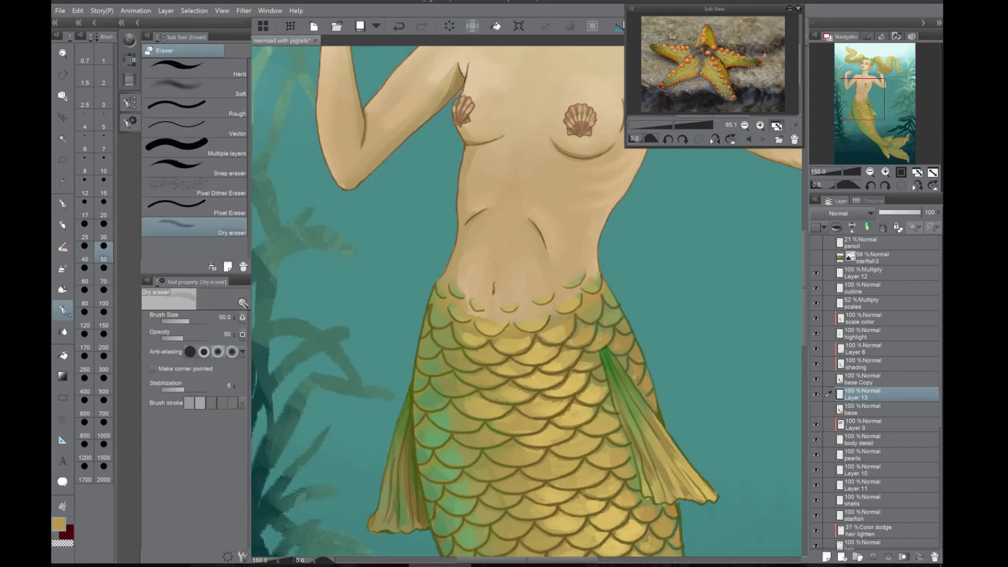
pyautogui.click(63, 330)
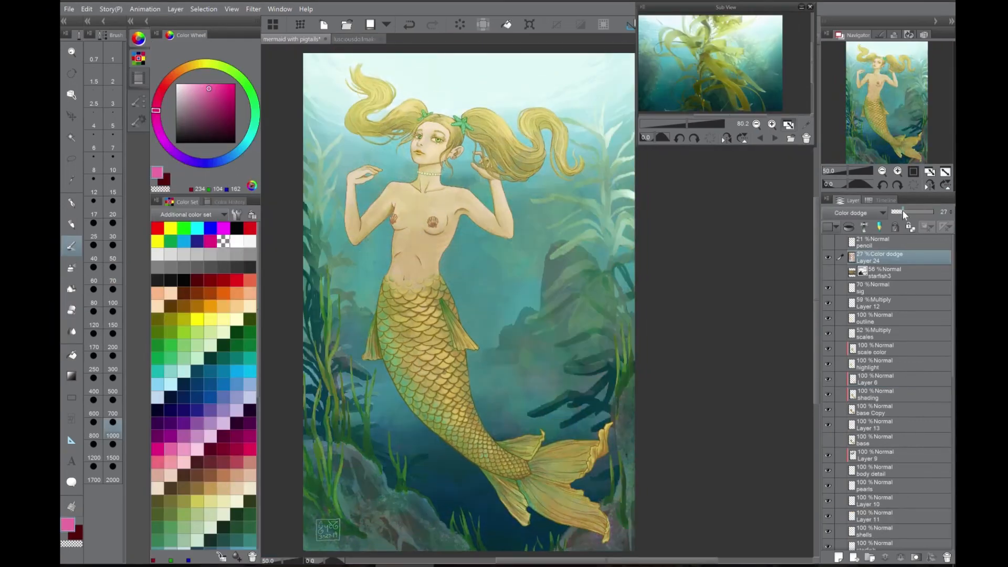
# - Fine-tune the opacity of the Color dodge overlay layer, comparing the painting with the overlay hidden and shown
pyautogui.click(827, 257)
pyautogui.click(827, 257)
pyautogui.click(827, 257)
pyautogui.click(827, 257)
pyautogui.click(827, 257)
pyautogui.click(828, 257)
pyautogui.click(827, 257)
pyautogui.click(827, 258)
pyautogui.moveTo(902, 211); pyautogui.dragTo(904, 213)
pyautogui.moveTo(876, 138)
pyautogui.mouseDown()
pyautogui.moveTo(905, 133)
pyautogui.moveTo(889, 148)
pyautogui.mouseUp()
pyautogui.click(828, 257)
pyautogui.click(827, 257)
# - Give the duplicated Color burn overlay a medium blue color at low opacity and compare the painting with the overlays hidden and shown
pyautogui.click(236, 358)
pyautogui.click(223, 385)
pyautogui.moveTo(905, 212); pyautogui.dragTo(902, 212)
pyautogui.click(884, 270)
pyautogui.click(882, 258)
pyautogui.click(828, 258)
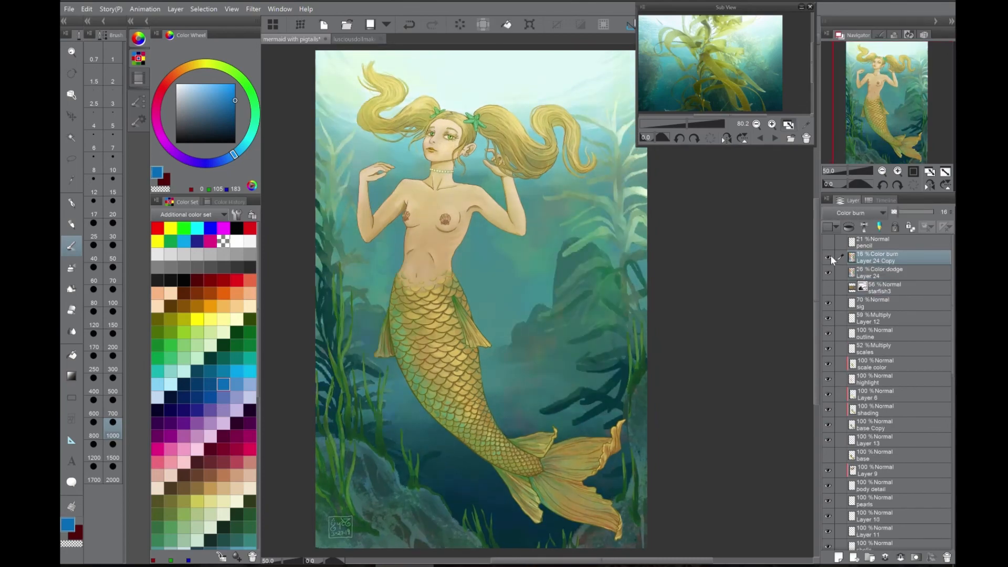
pyautogui.click(828, 272)
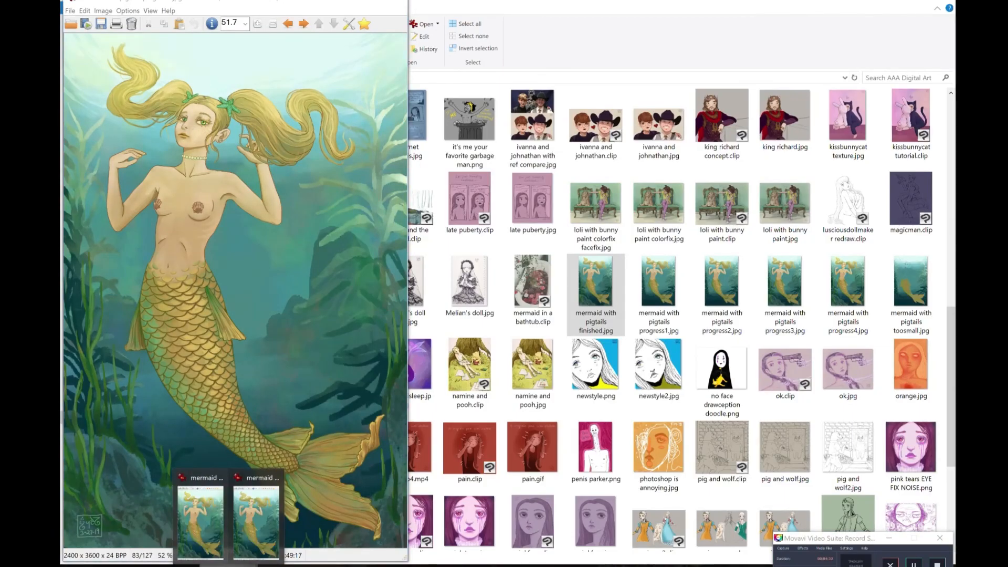